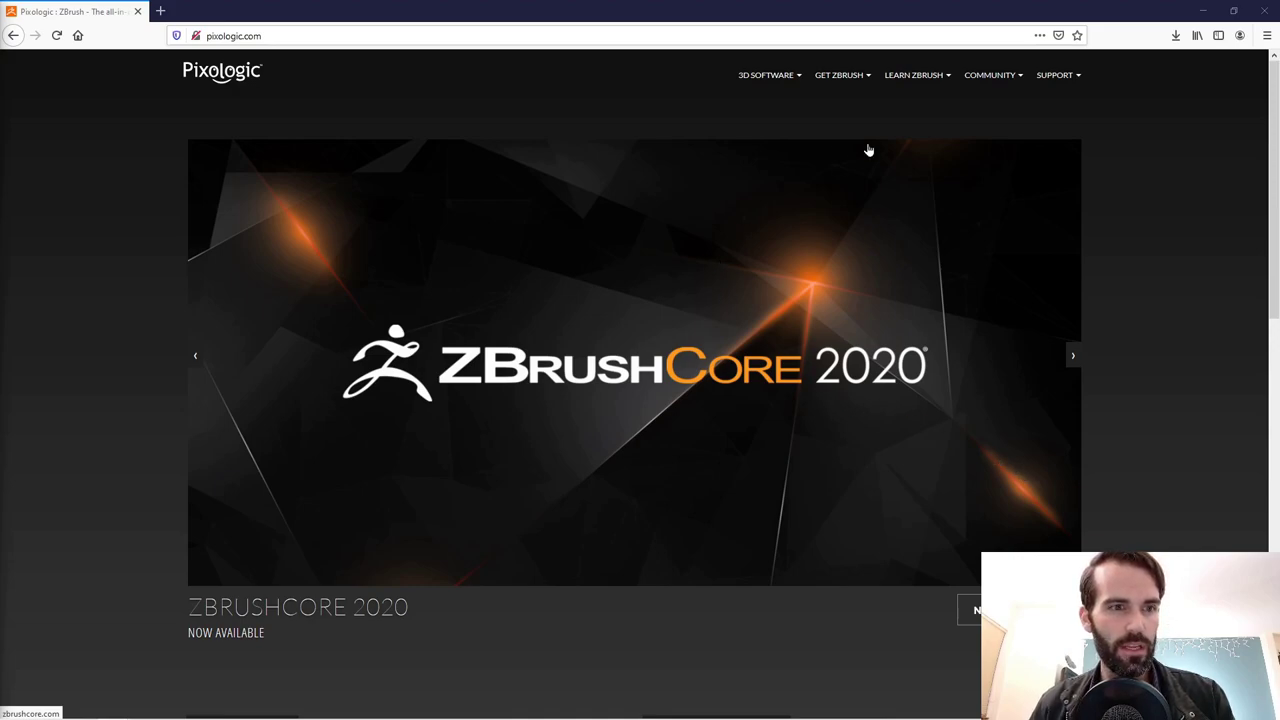
Go to the ZBrush free trial page via GET ZBRUSH > TRY ZBRUSH and scroll through it
click(850, 86)
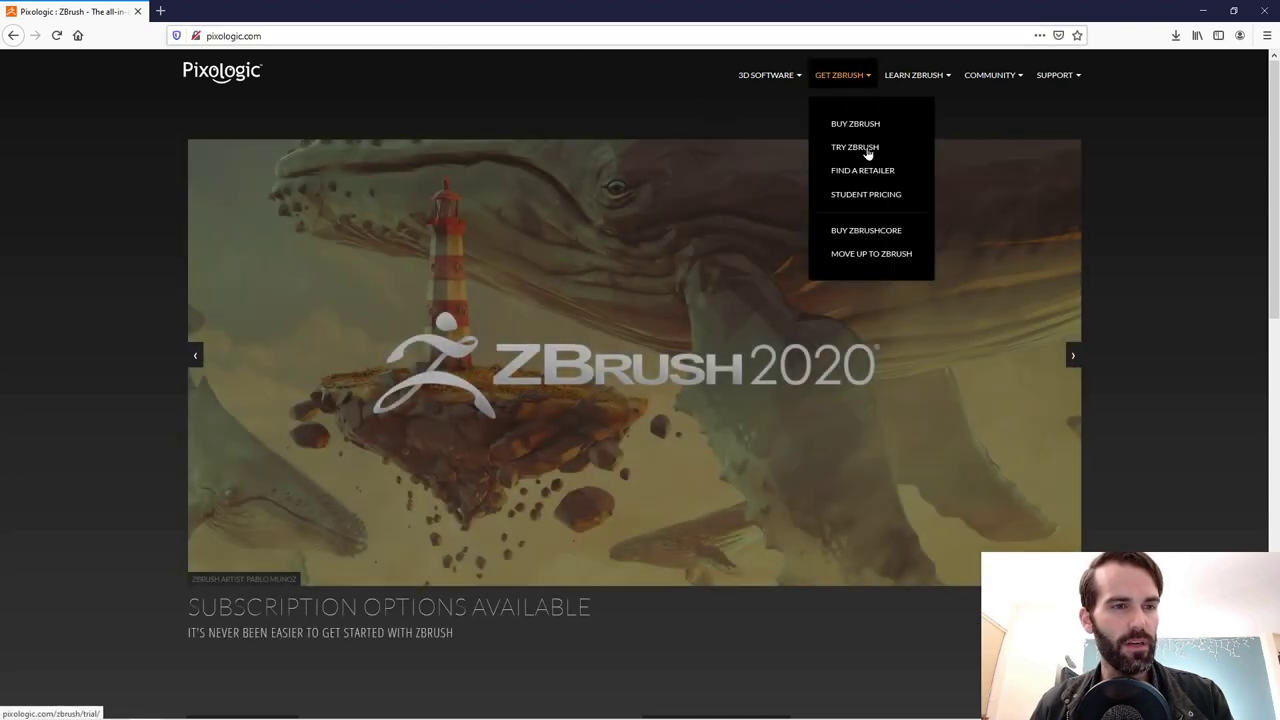
click(871, 160)
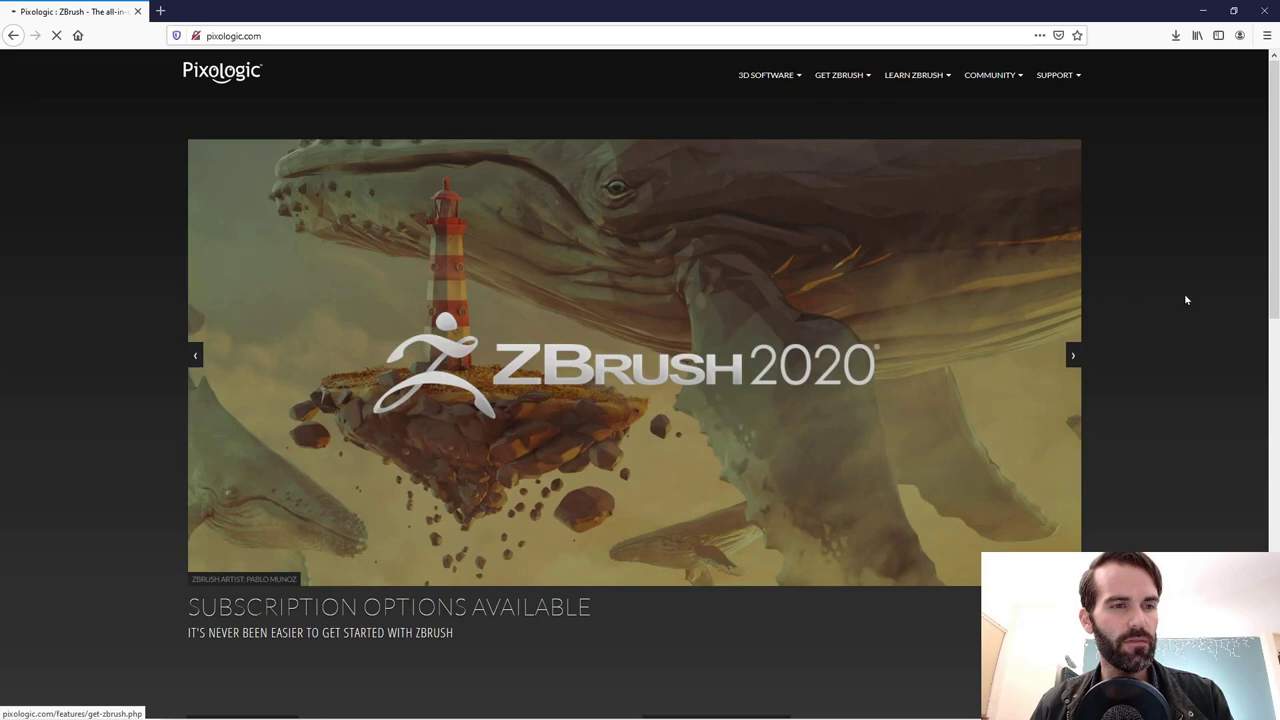
scroll(934, 301, down, 2)
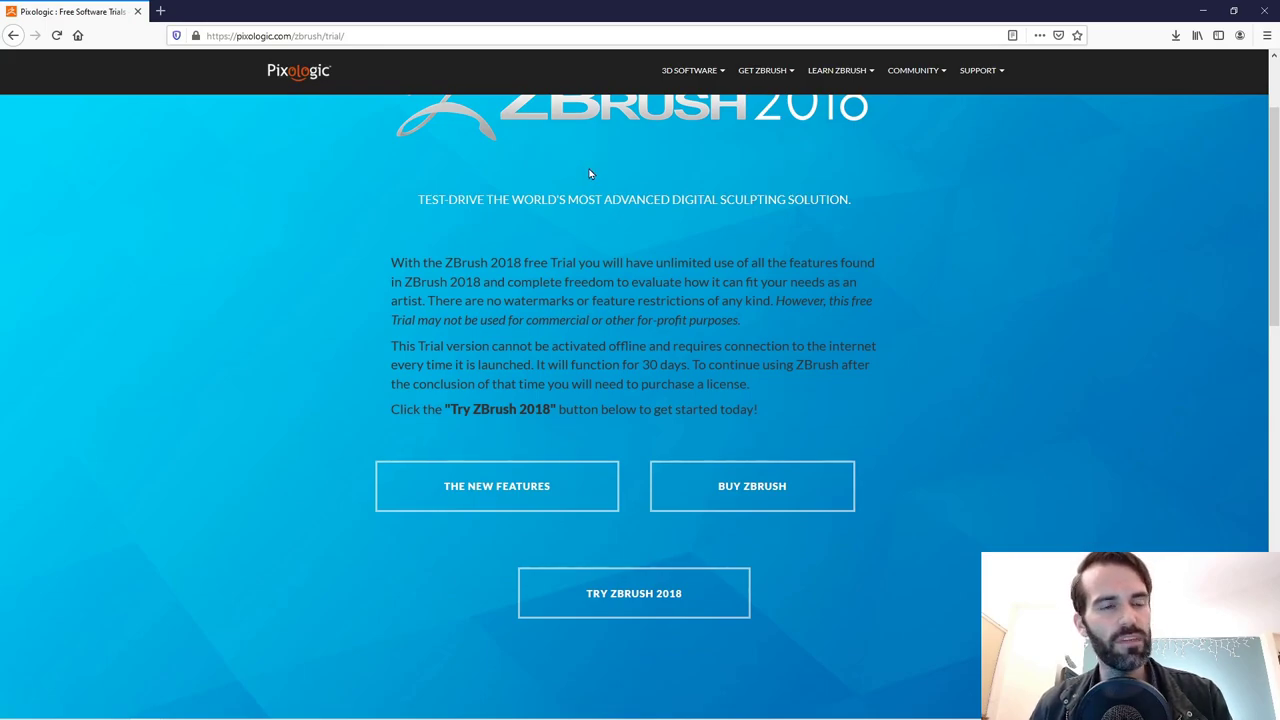
scroll(923, 388, up, 1)
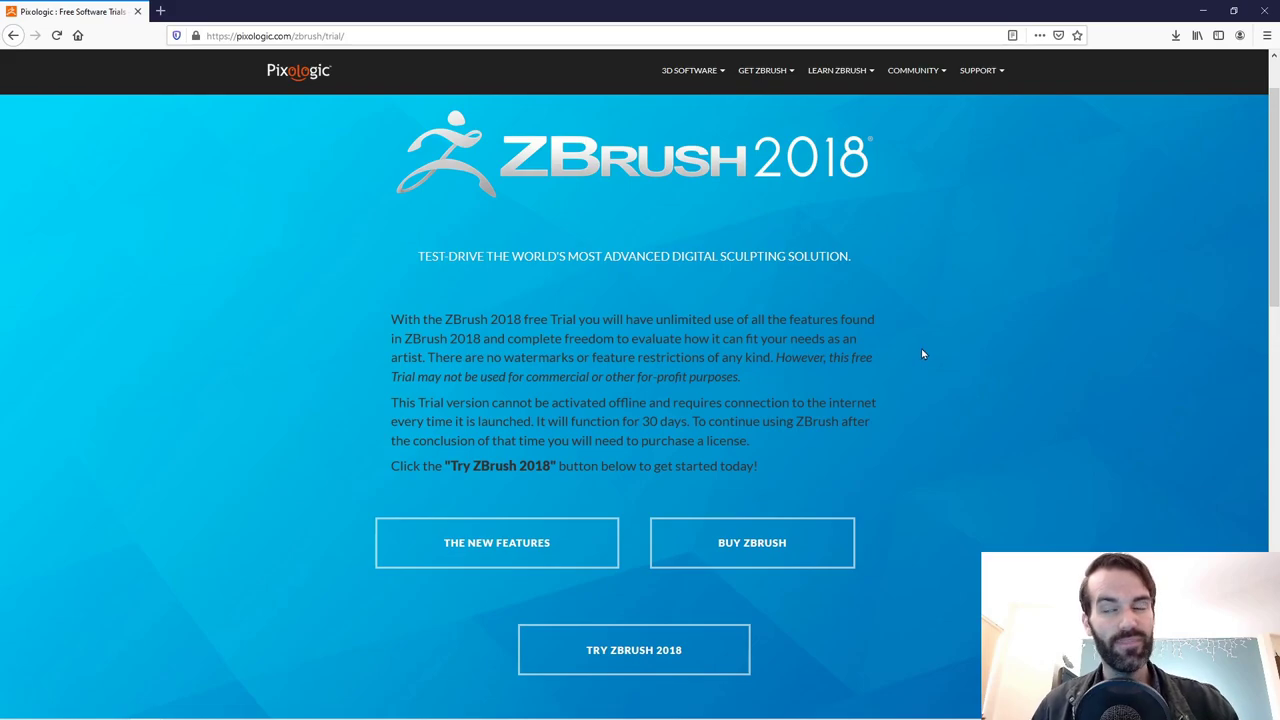
Minimize Firefox, bring ZBrush 2020 to the front, and close its Home Page window
click(1206, 12)
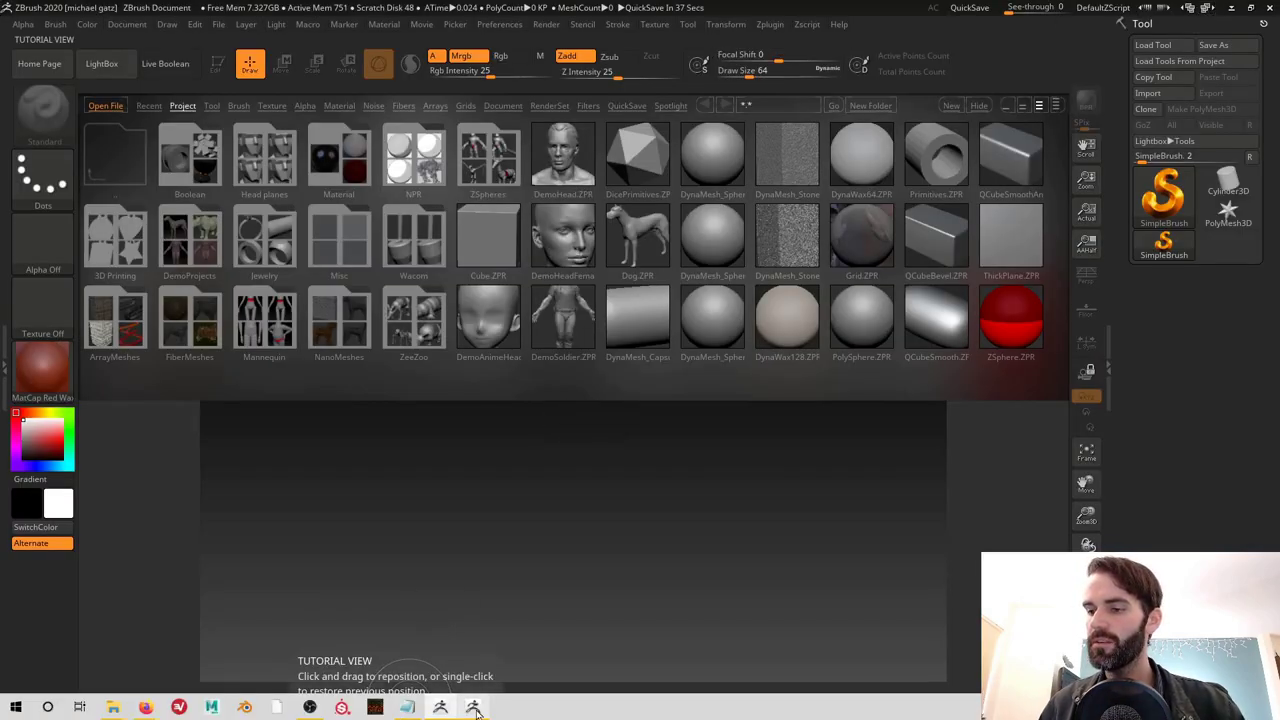
click(474, 707)
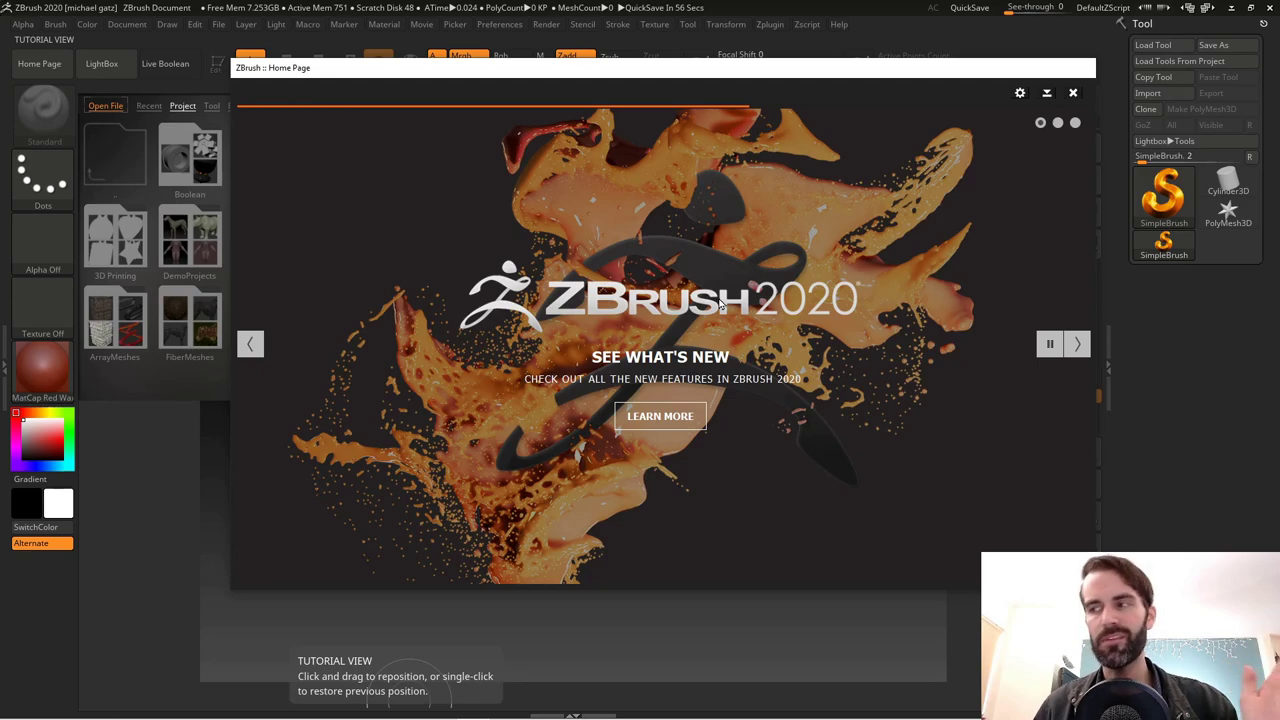
click(1073, 92)
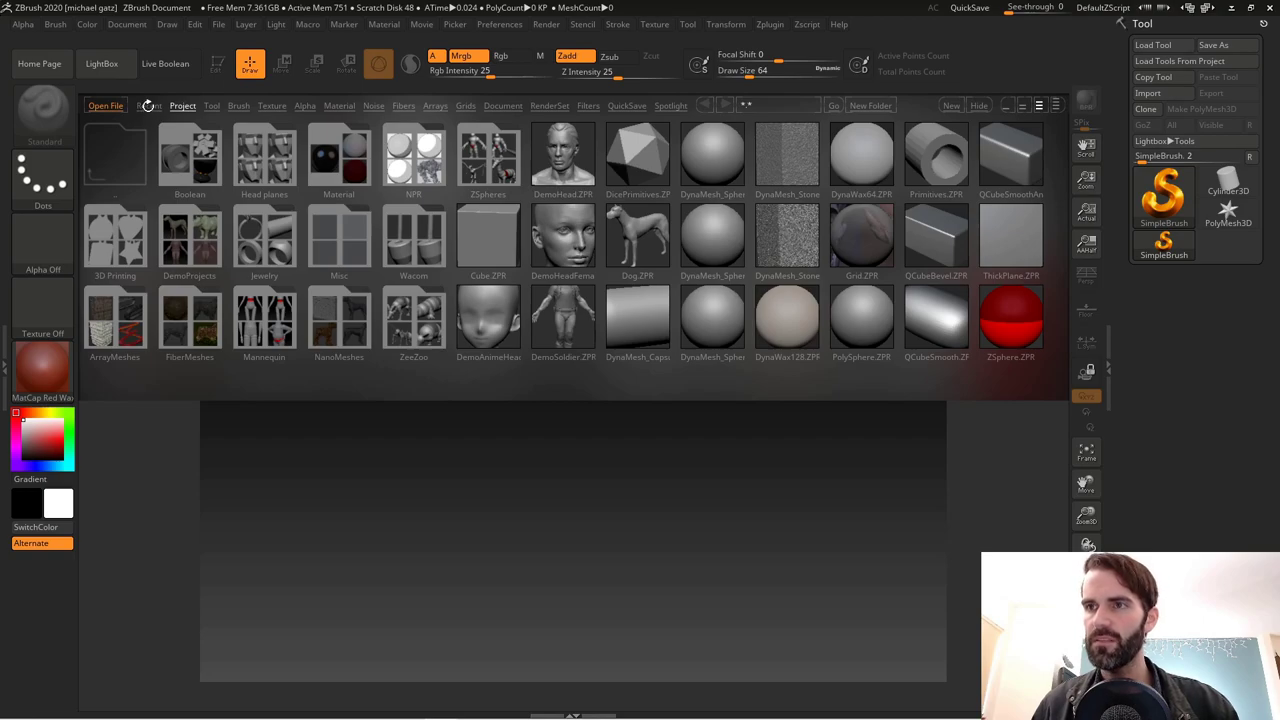
View the Recent files in LightBox, then return to the Project tab files
click(148, 106)
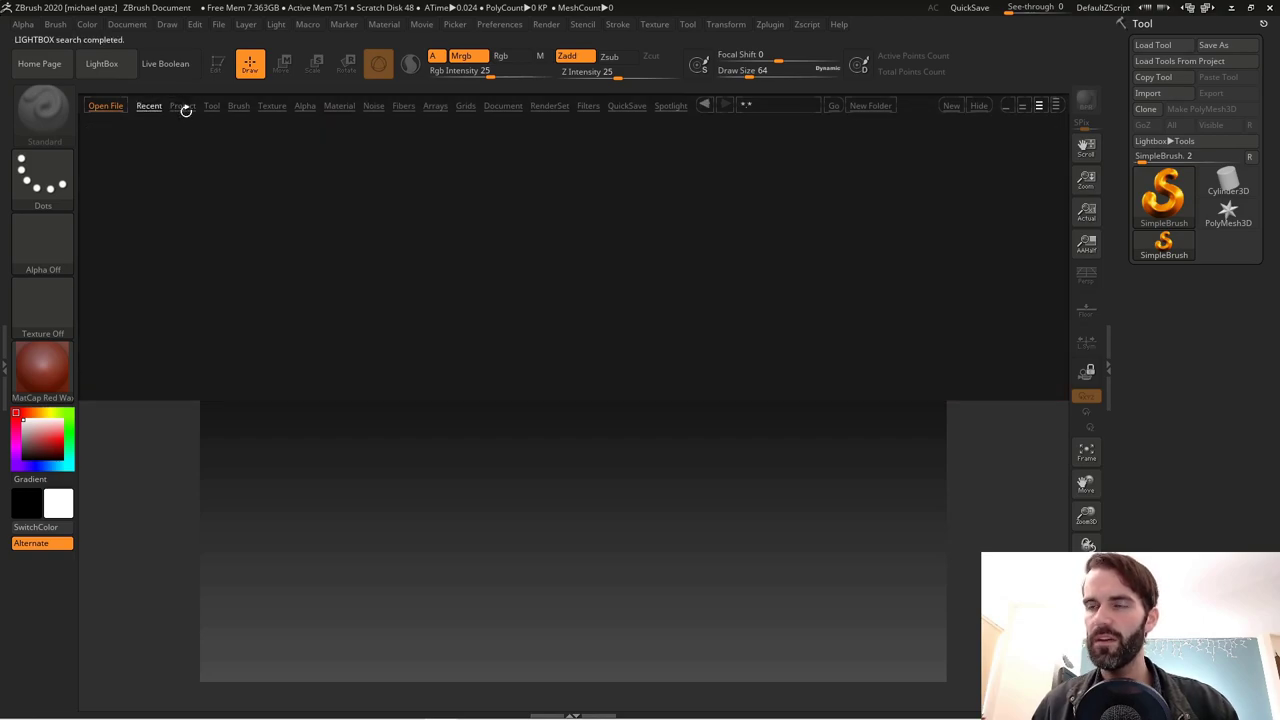
click(183, 106)
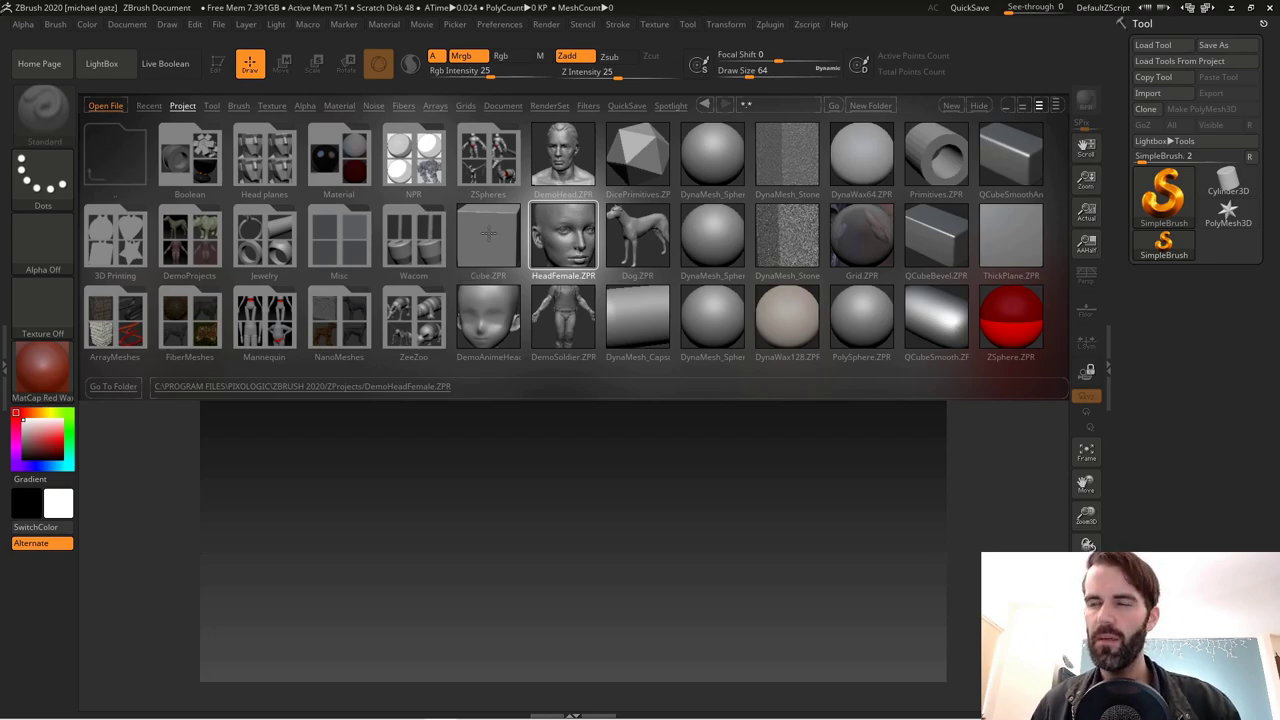
Close LightBox, then undock the Tool palette and redock it in the right tray
click(104, 65)
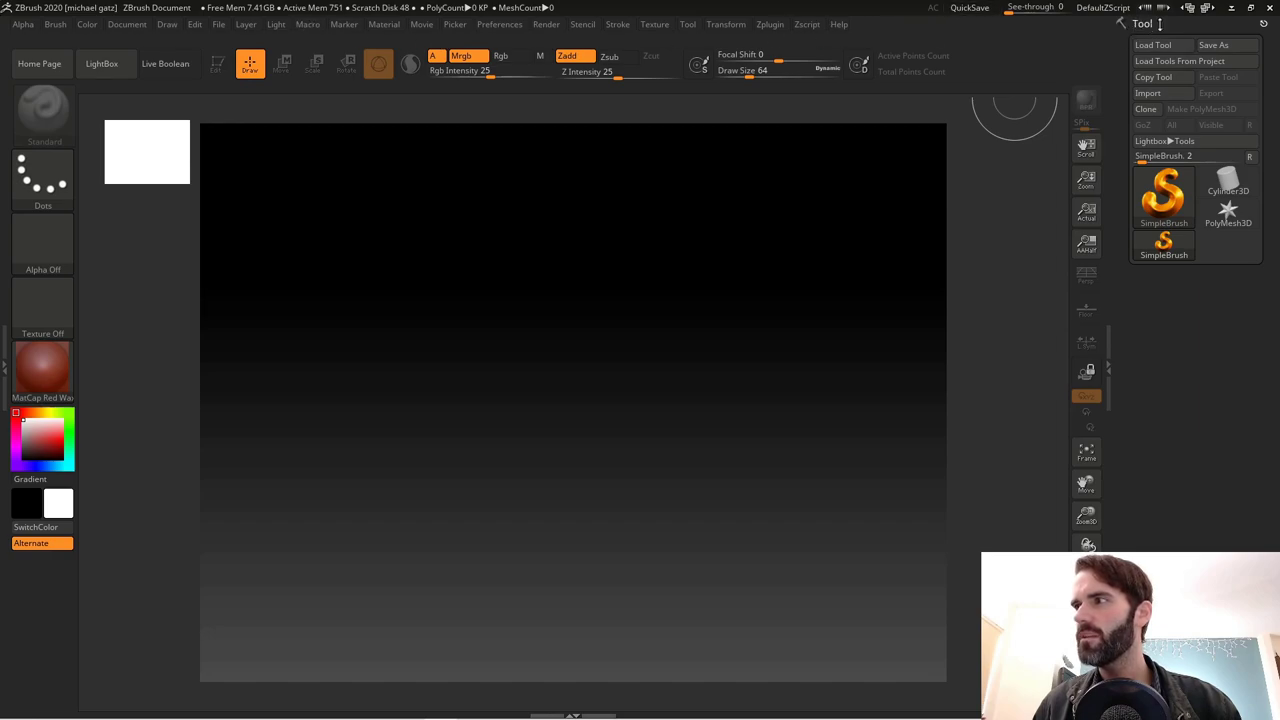
drag(1262, 22, 1158, 164)
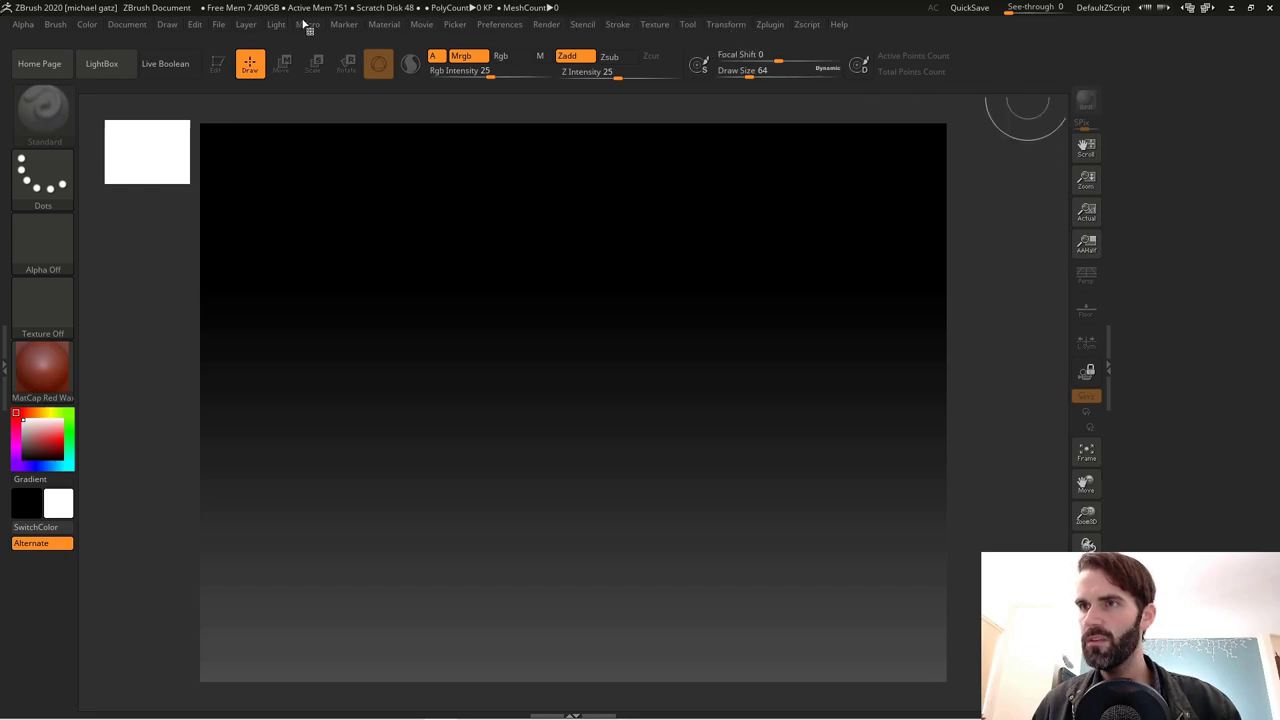
click(687, 25)
drag(687, 41, 1150, 170)
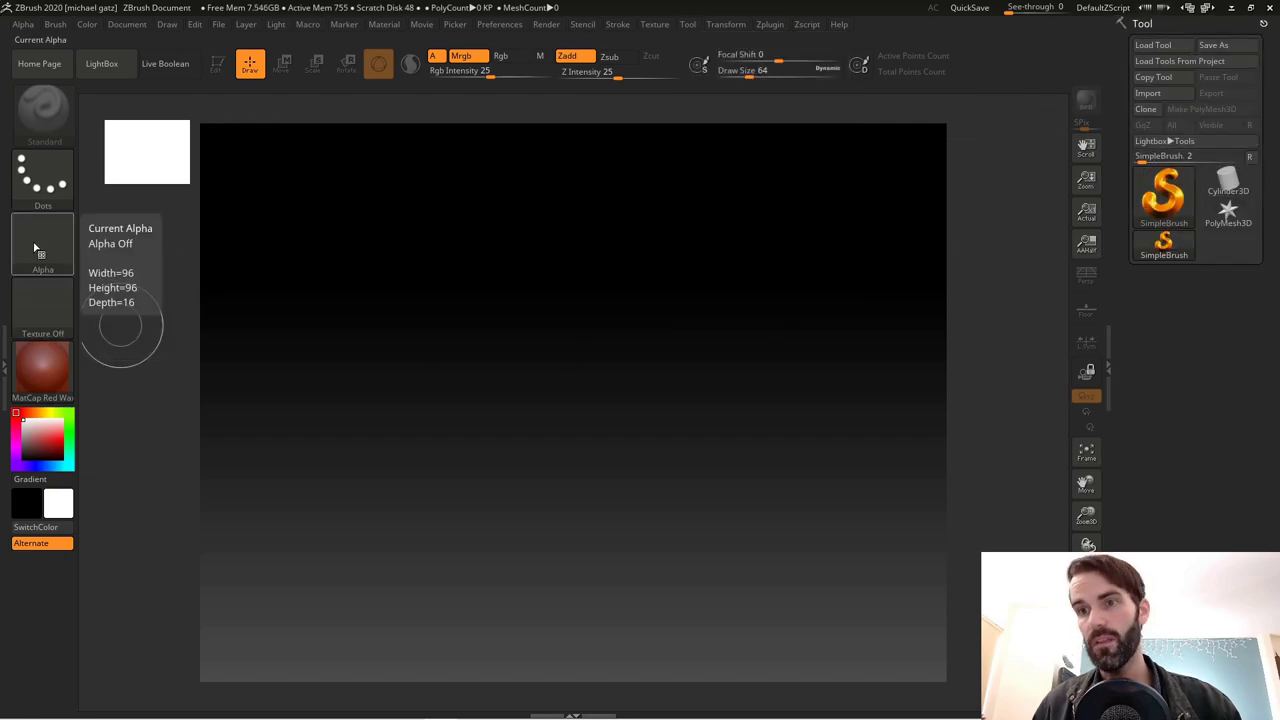
Open and collapse the left brush tray, then make PolyMesh3D the active tool
click(6, 366)
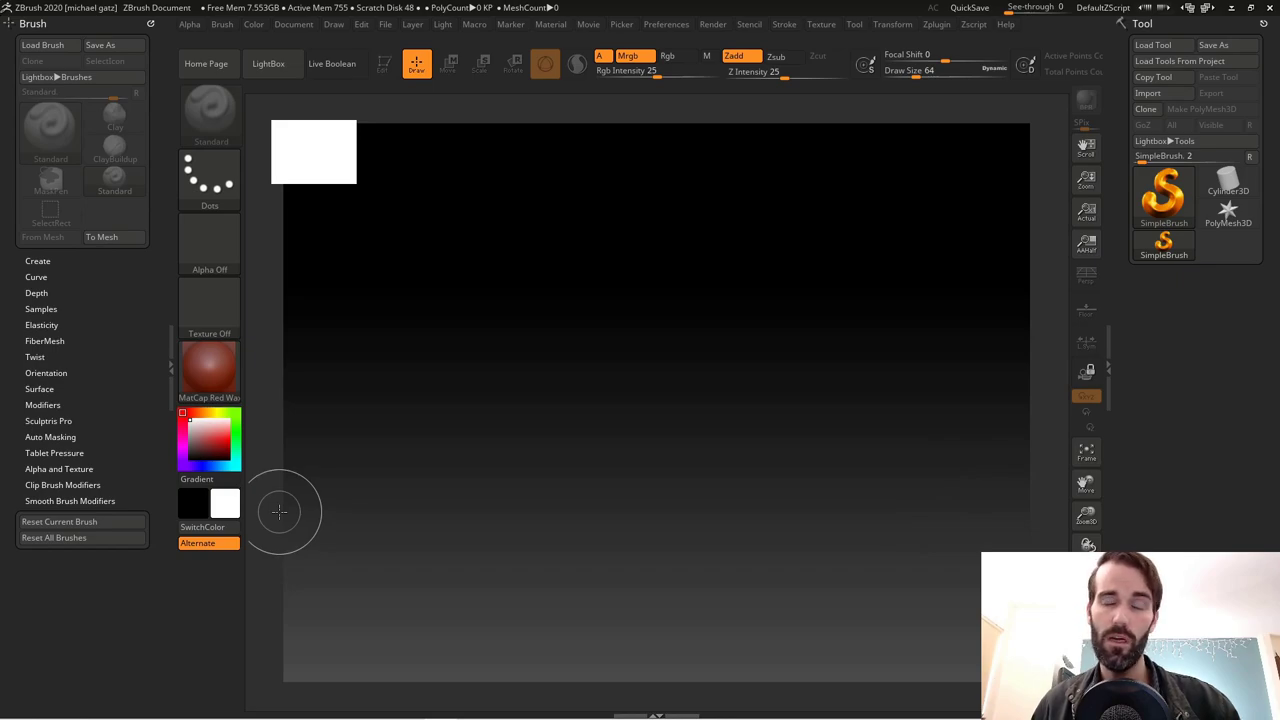
click(170, 366)
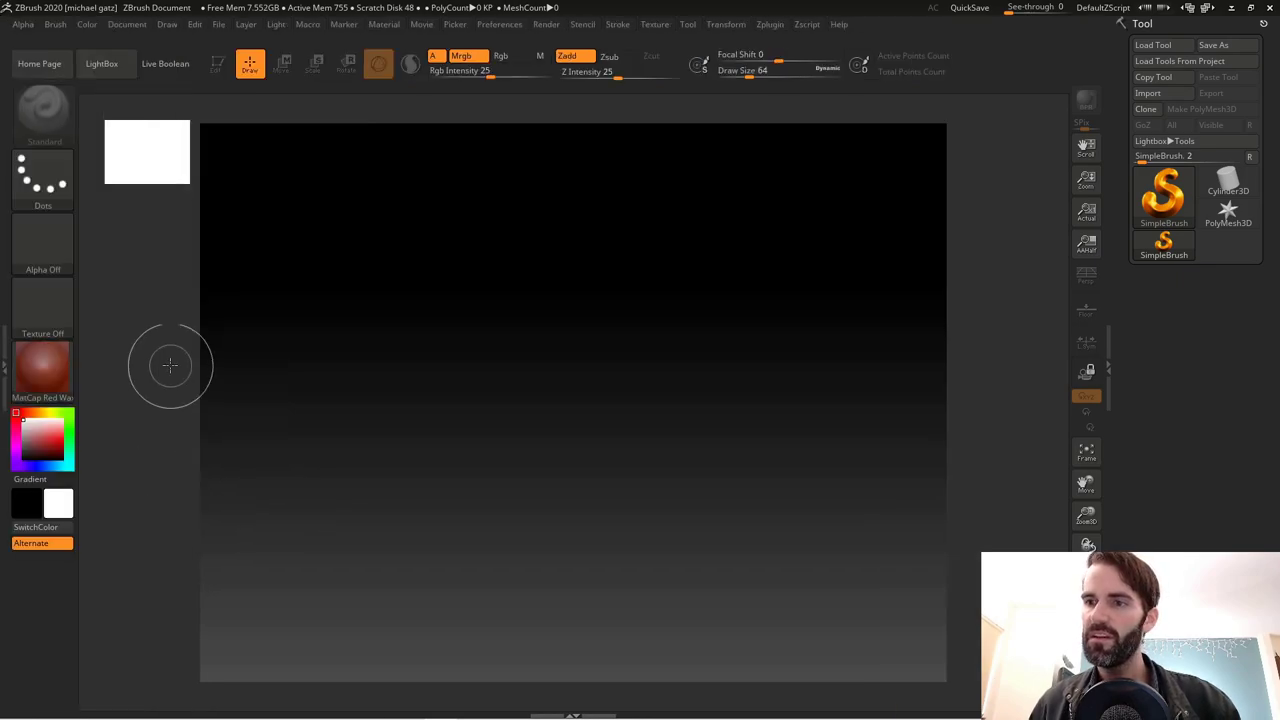
click(1228, 210)
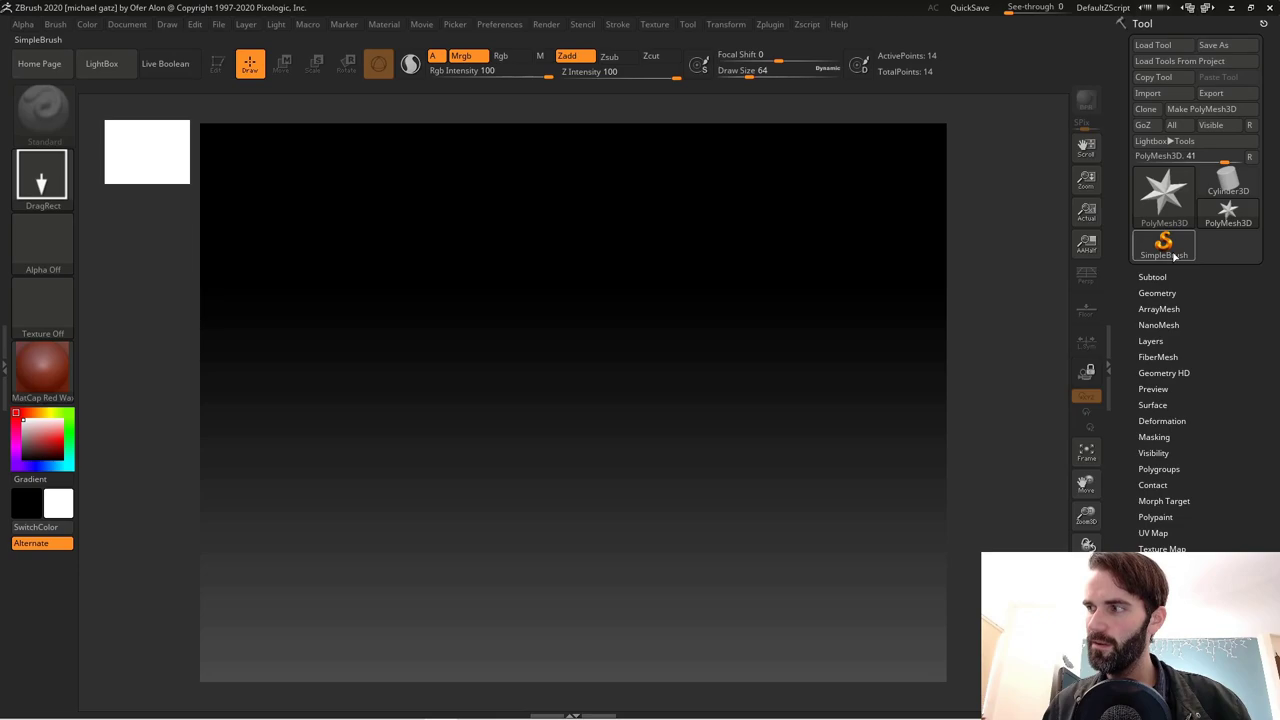
Make SimpleBrush the current tool, then bring up the tool picker showing the 3D Meshes
click(1166, 246)
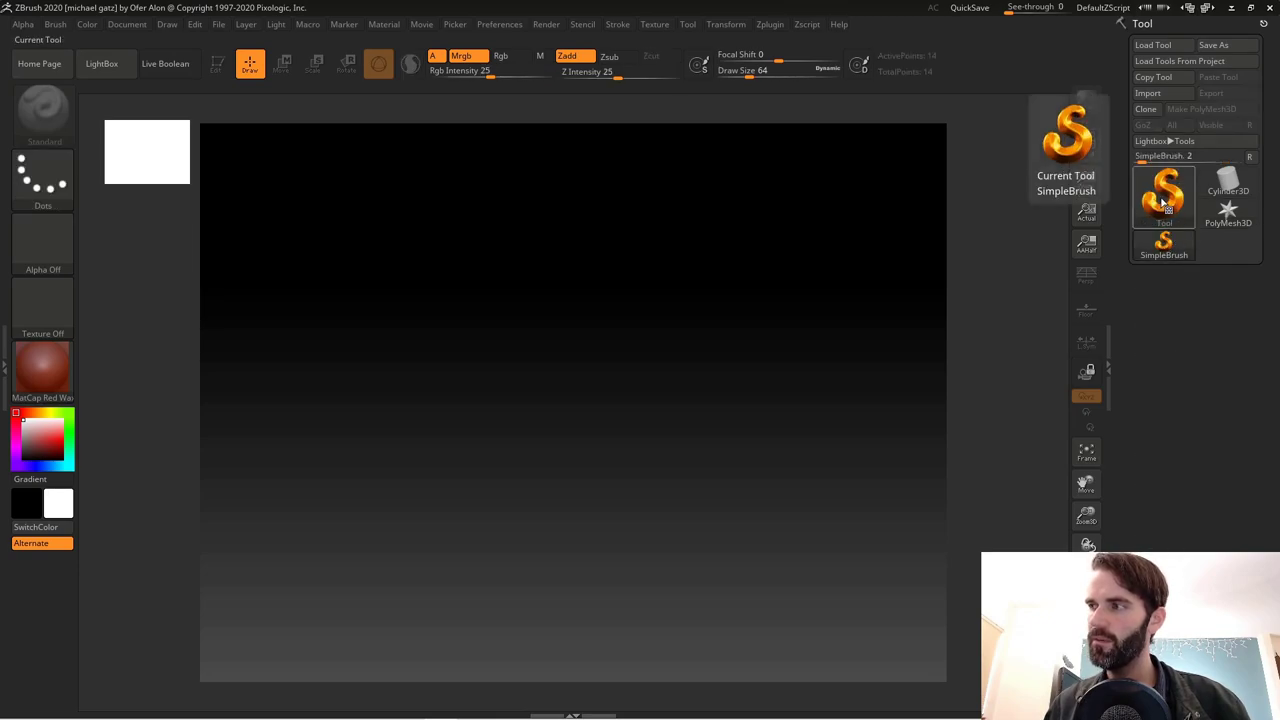
click(1165, 200)
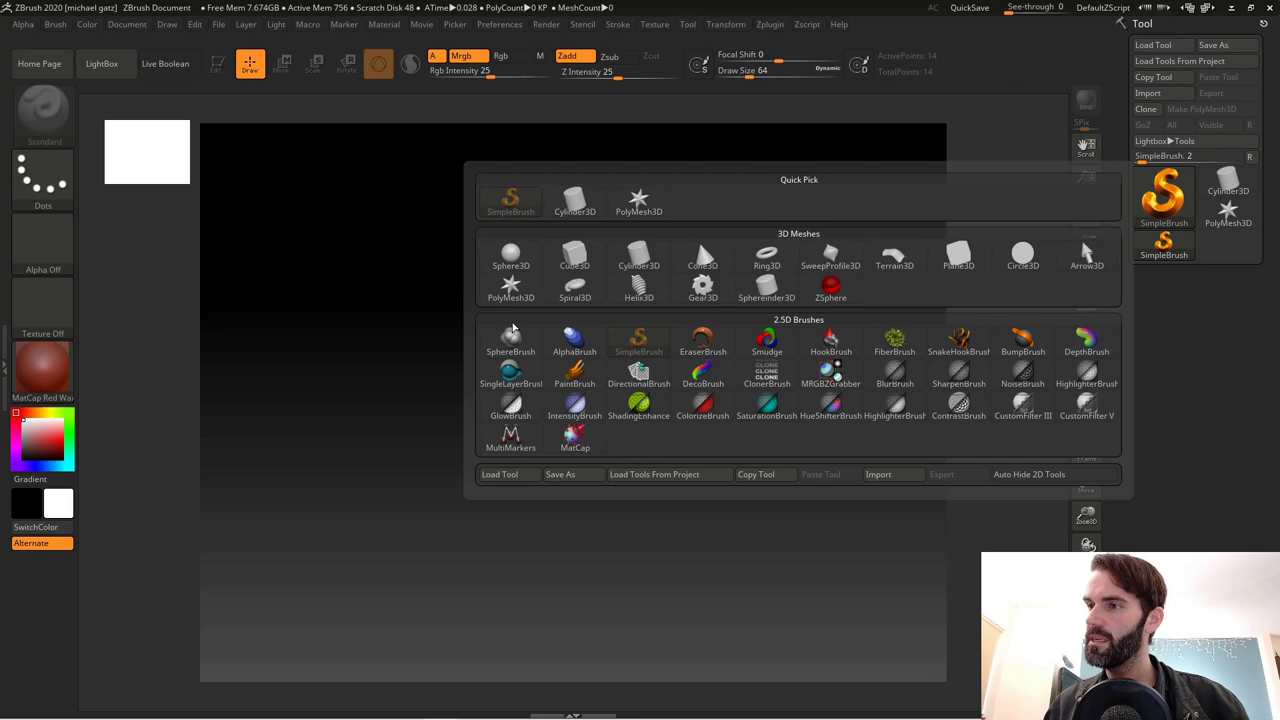
mouse_move(516, 341)
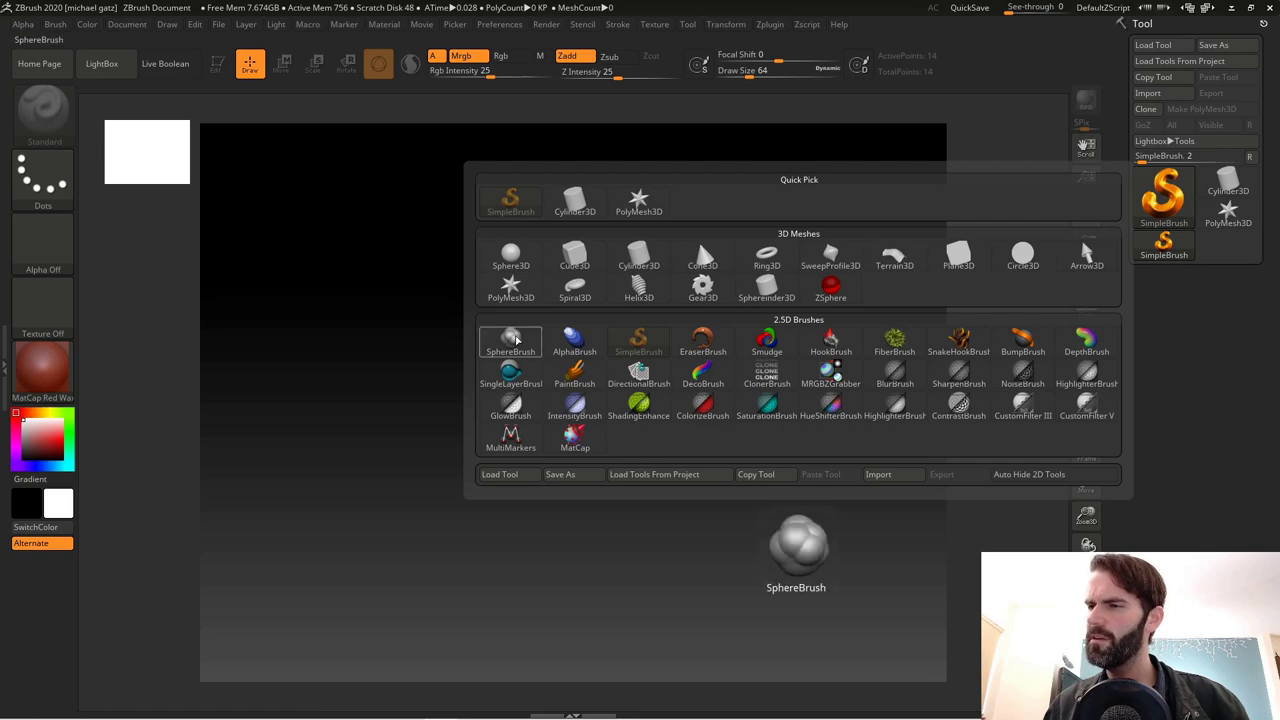
Choose Sphere3D, drag it out in the canvas centre, and turn on Edit mode
click(520, 264)
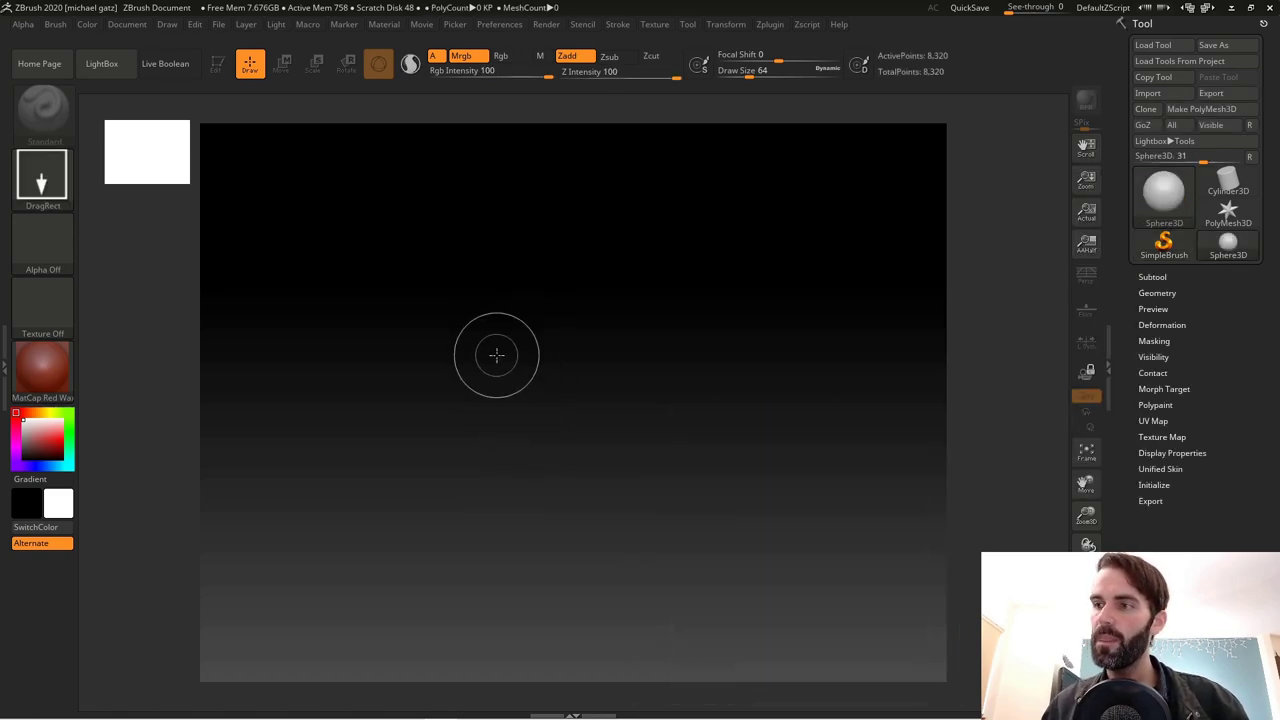
mouse_move(509, 363)
mouse_down()
mouse_move(592, 470)
mouse_move(521, 638)
mouse_up()
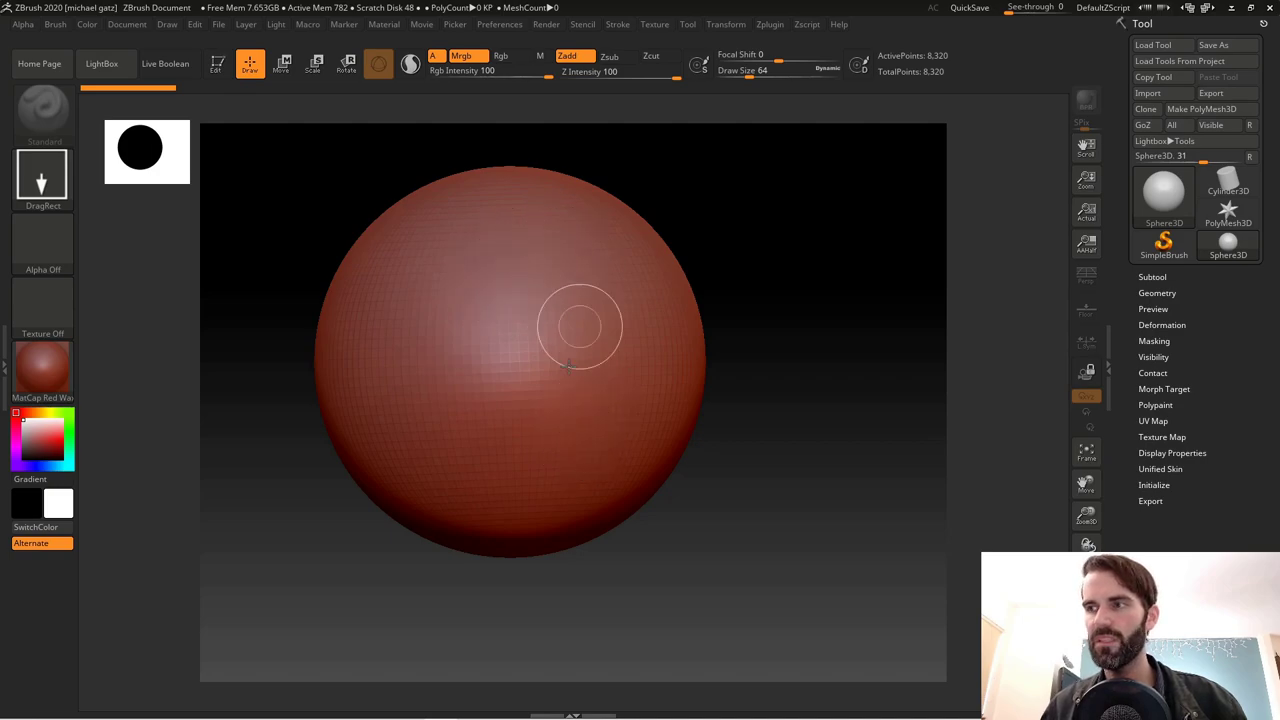
click(214, 68)
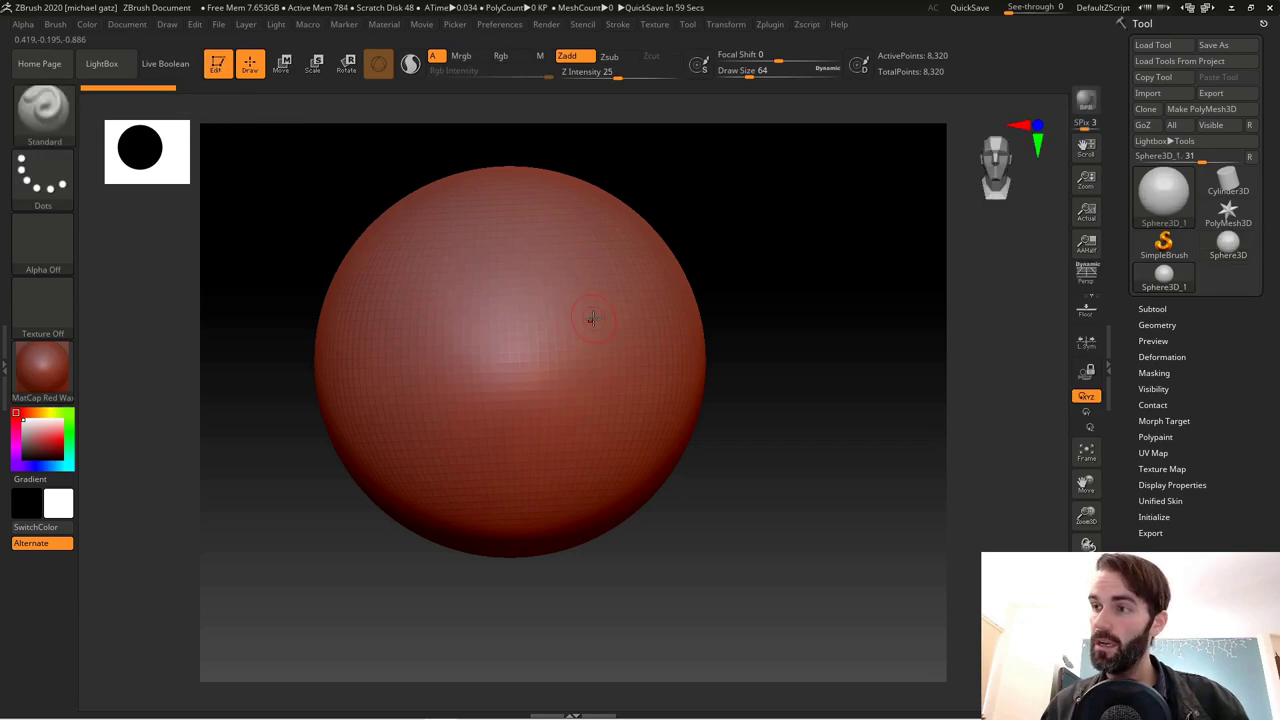
Convert the sphere with Make PolyMesh3D, pick ClayBuildup, and undo a trial stroke
click(1218, 110)
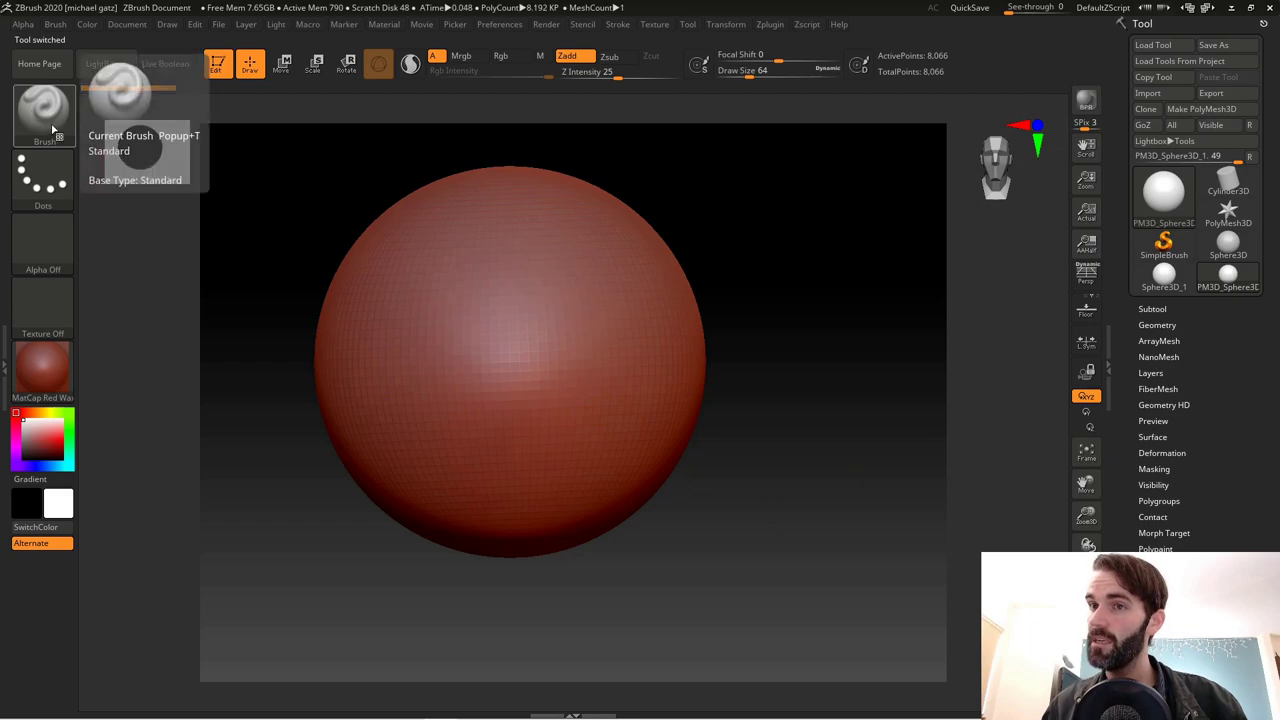
click(40, 108)
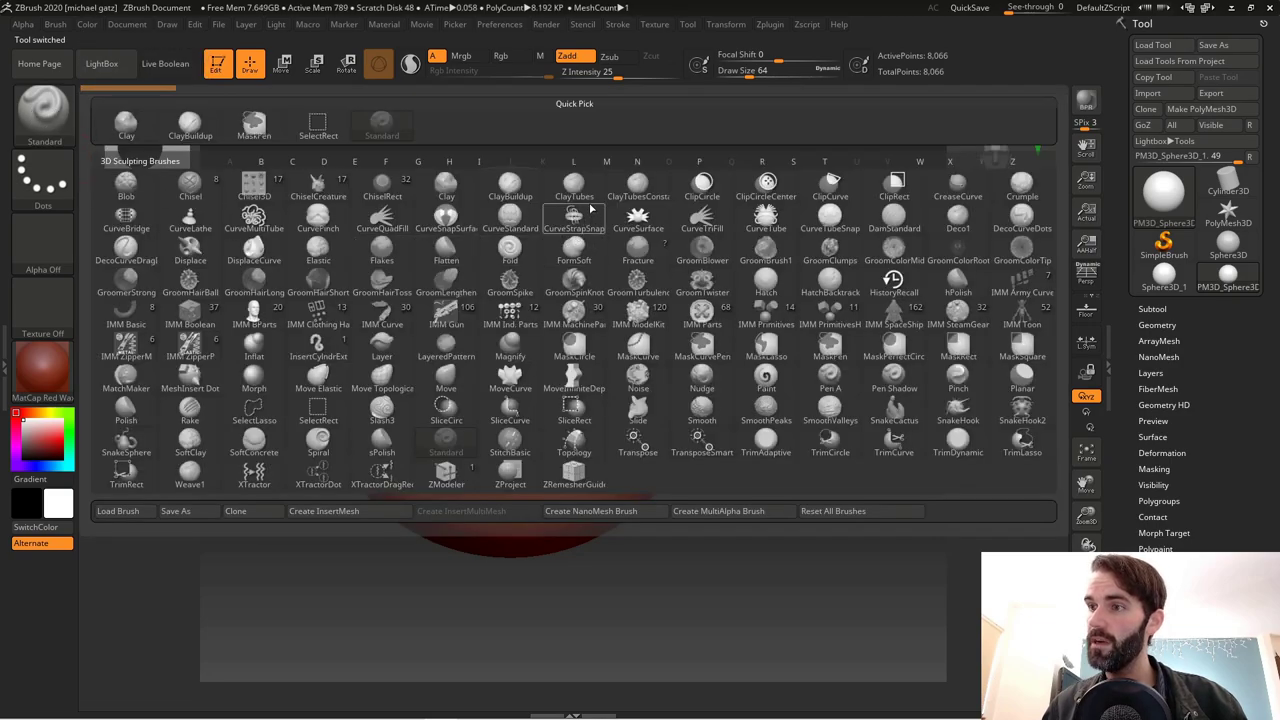
click(515, 190)
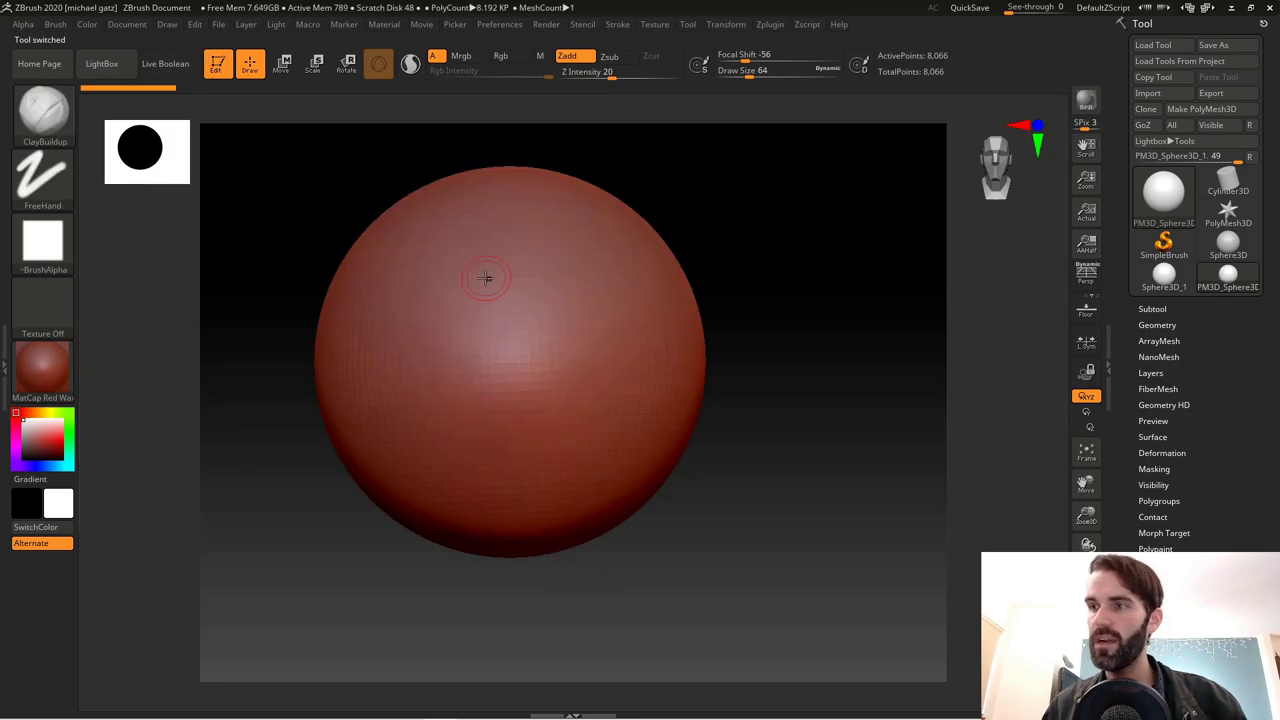
mouse_move(476, 238)
mouse_down()
mouse_move(417, 265)
mouse_move(483, 434)
mouse_move(432, 467)
mouse_move(371, 345)
mouse_move(552, 292)
mouse_move(506, 365)
mouse_move(546, 514)
mouse_move(664, 298)
mouse_move(549, 394)
mouse_move(461, 246)
mouse_move(397, 307)
mouse_move(567, 331)
mouse_move(547, 409)
mouse_move(566, 297)
mouse_move(485, 377)
mouse_move(483, 409)
mouse_move(527, 225)
mouse_move(550, 495)
mouse_move(607, 259)
mouse_move(500, 380)
mouse_up()
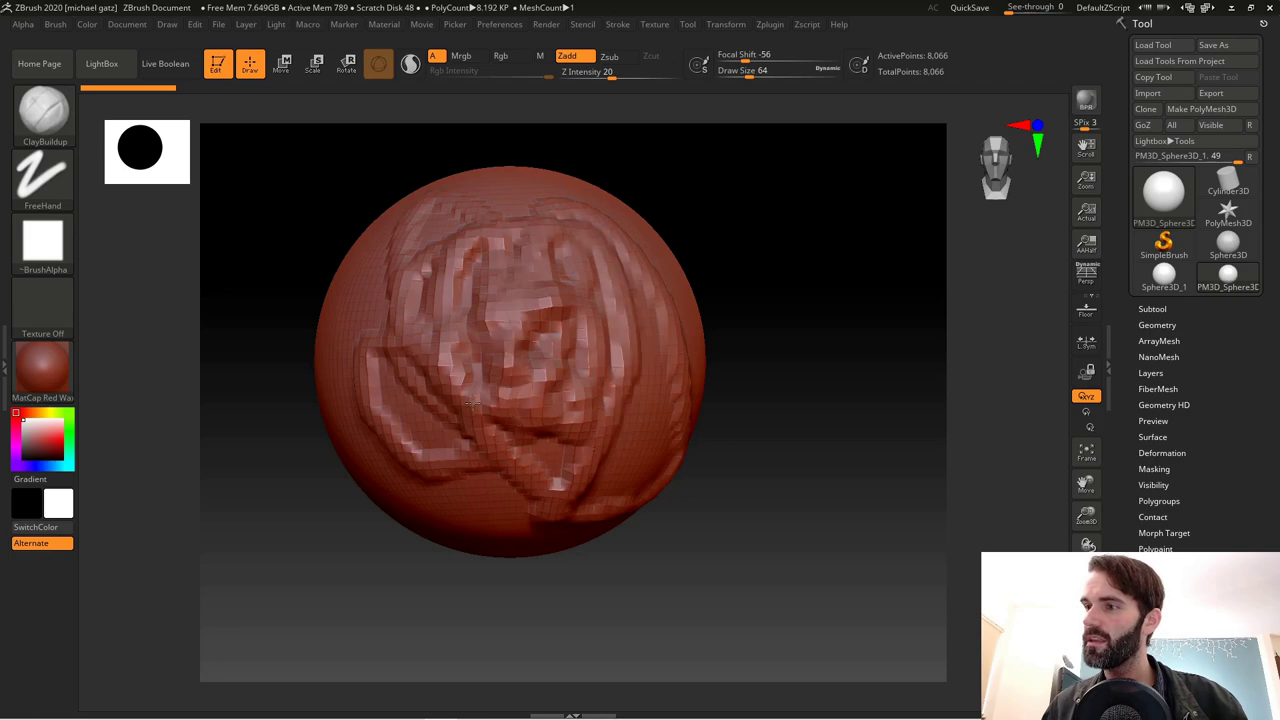
key(ctrl+z)
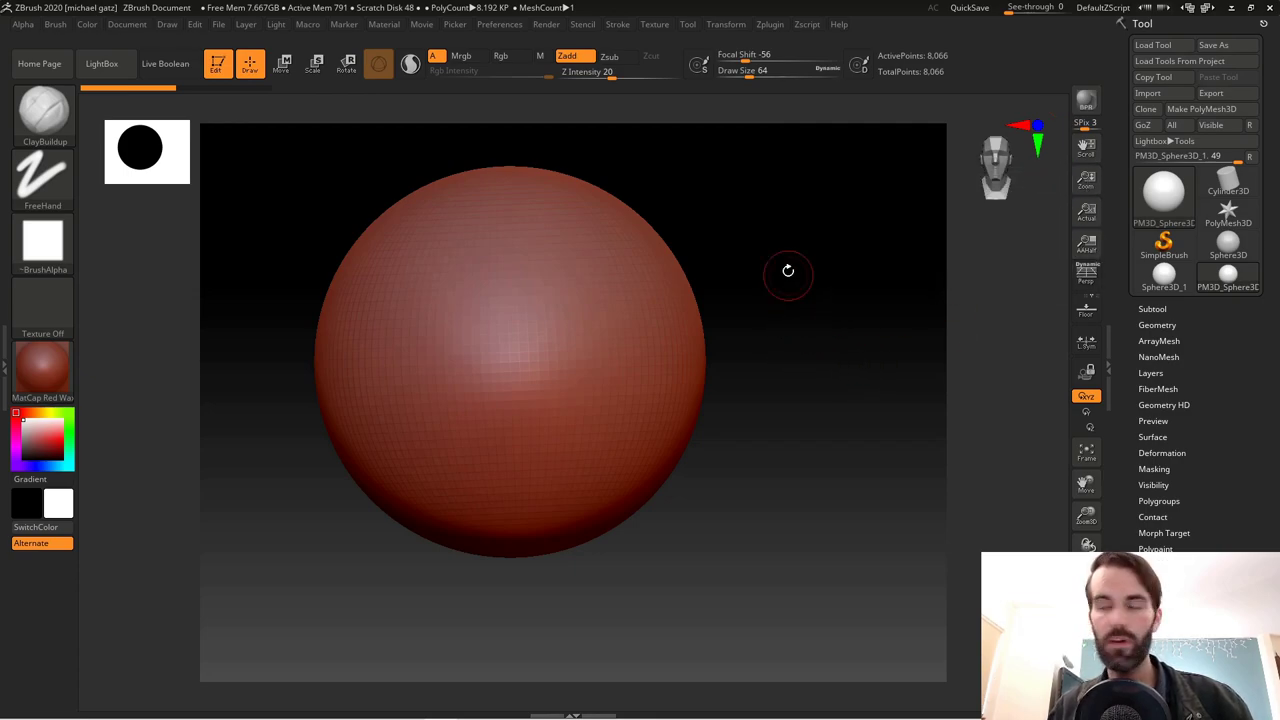
Orbit and pan the view to see the smooth red sphere from another angle
drag(789, 274, 811, 357)
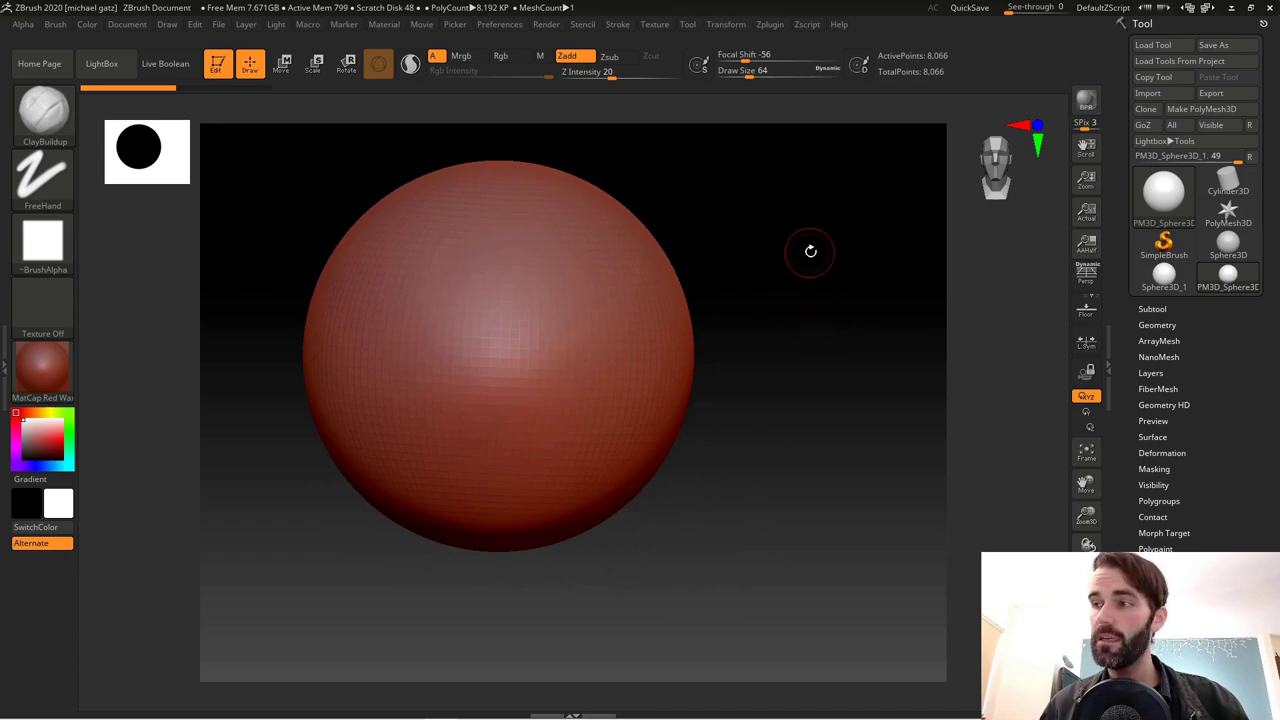
alt+drag(829, 240, 786, 400)
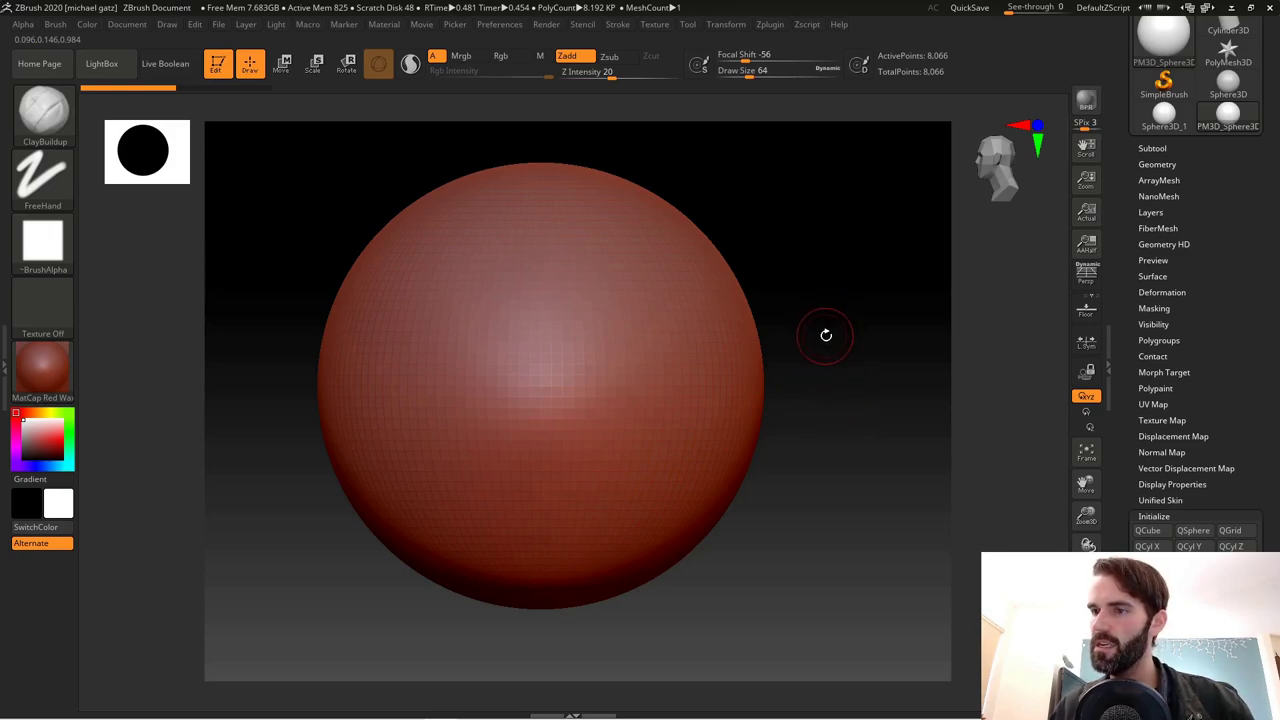
drag(853, 373, 944, 274)
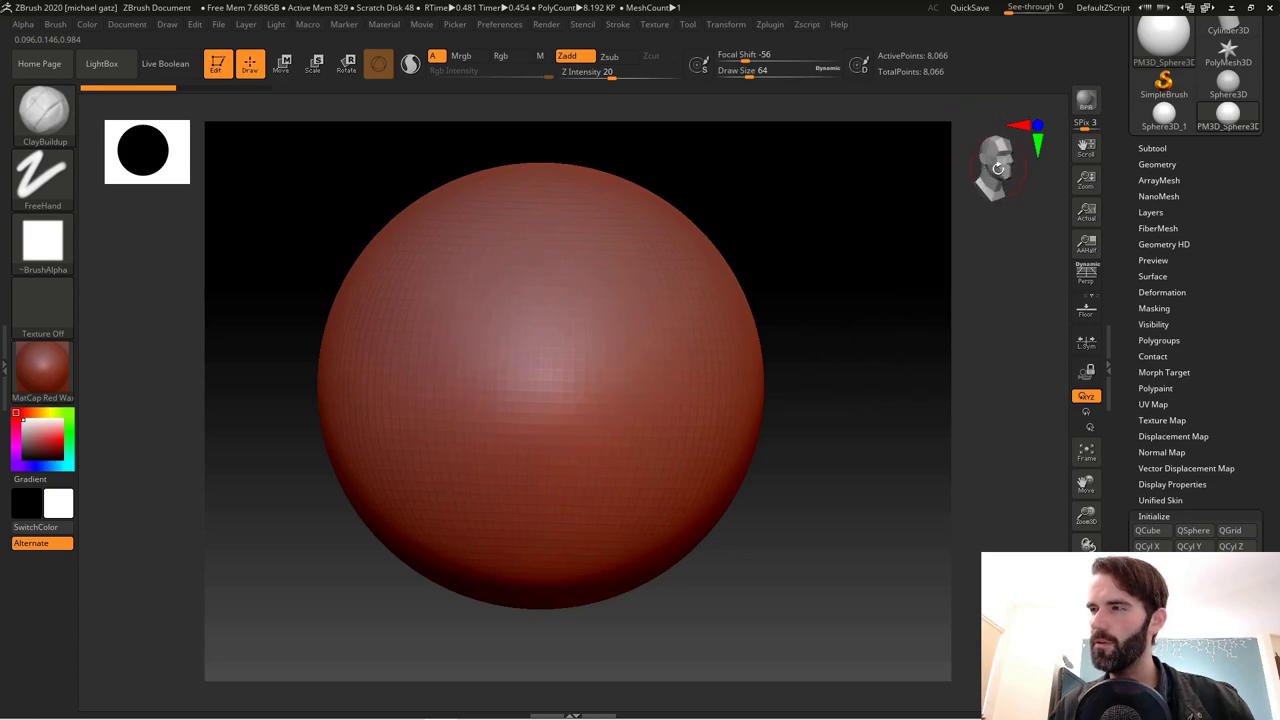
drag(890, 349, 886, 442)
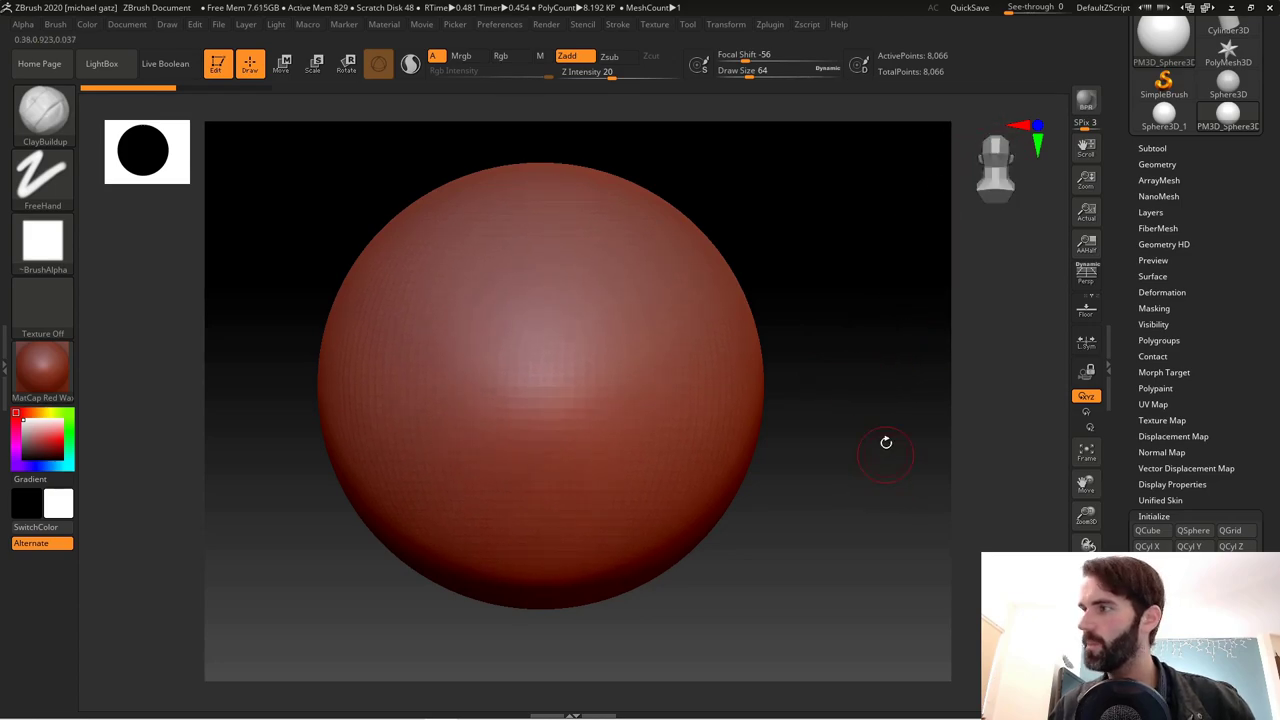
Turn on the Floor grid, tilt the view to see it, then snap back to the front
click(1088, 312)
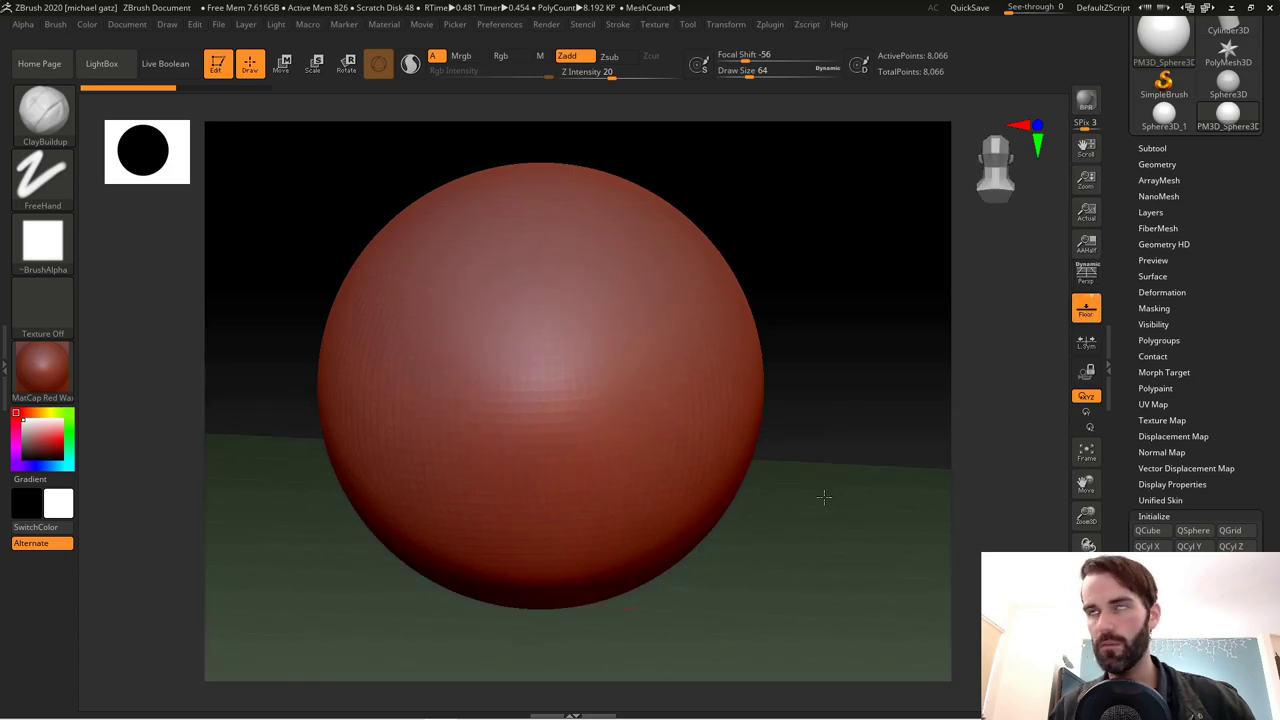
drag(823, 497, 852, 473)
drag(844, 410, 828, 453)
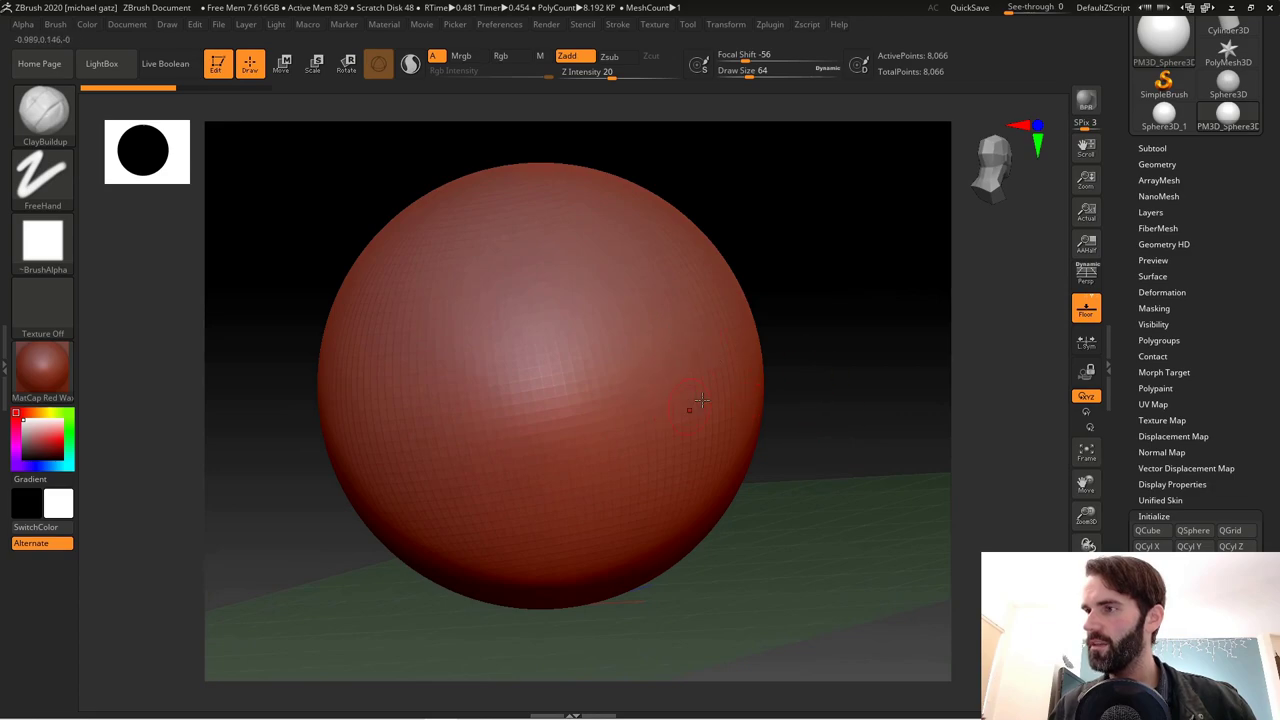
key(shift)
shift+drag(858, 265, 889, 477)
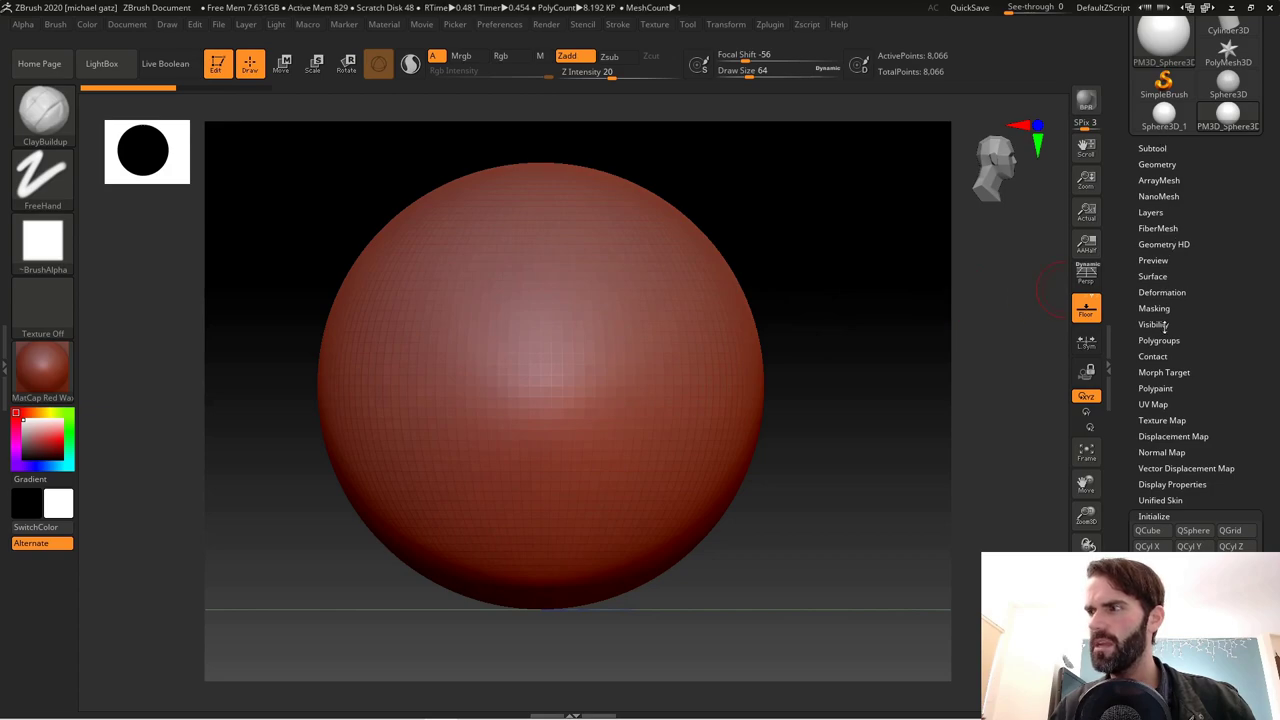
scroll(1270, 270, up, 3)
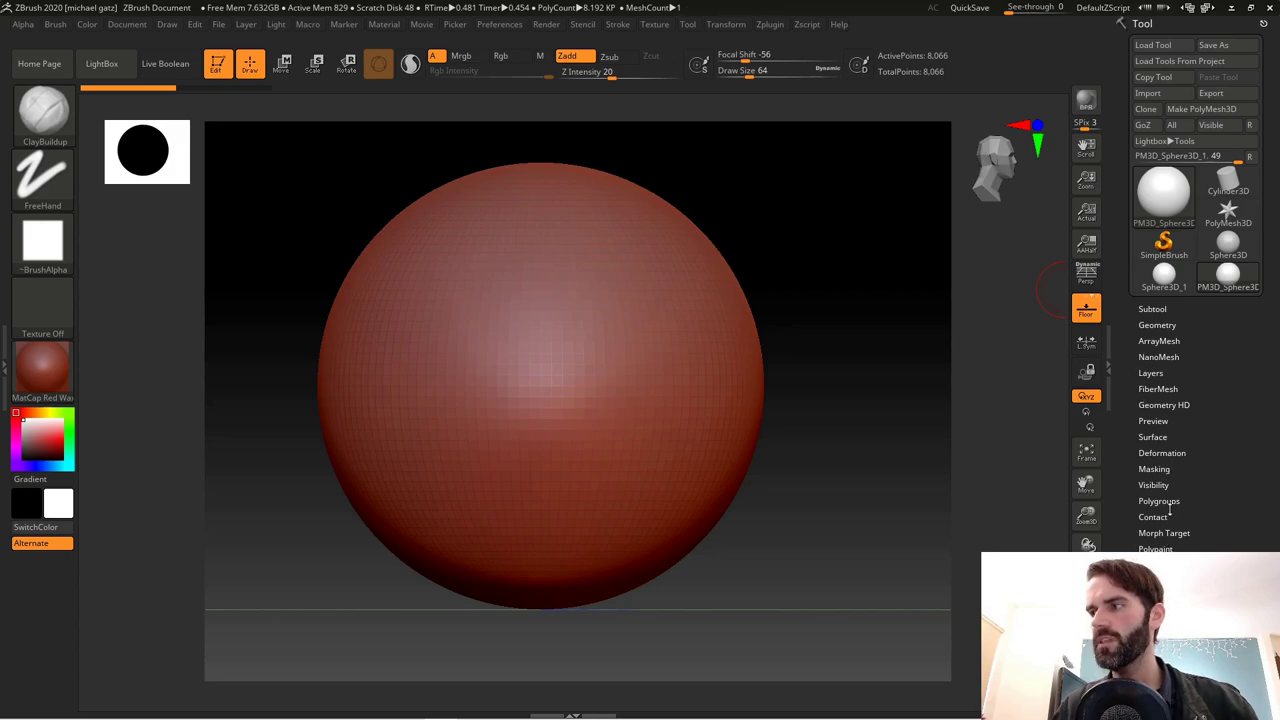
drag(1229, 443, 1248, 377)
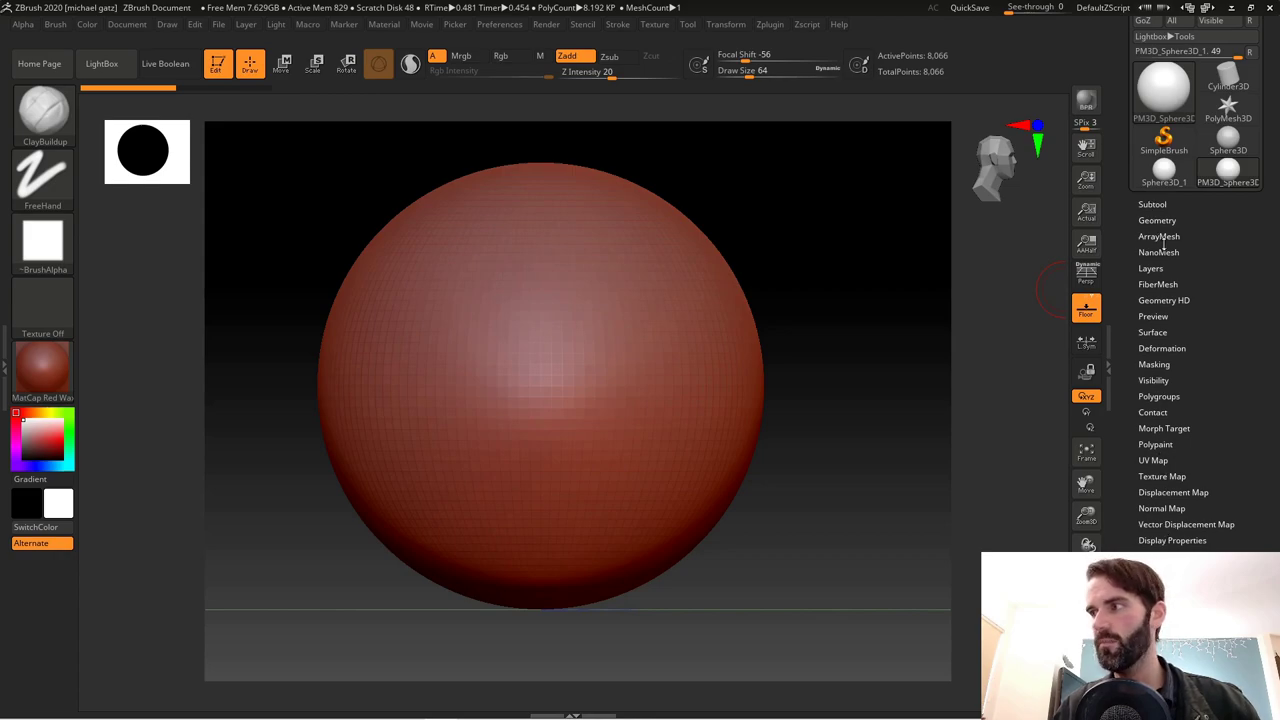
Show Polyframe wireframe, set Focal Shift to -50, and undo a test clay stroke
key(shift+f)
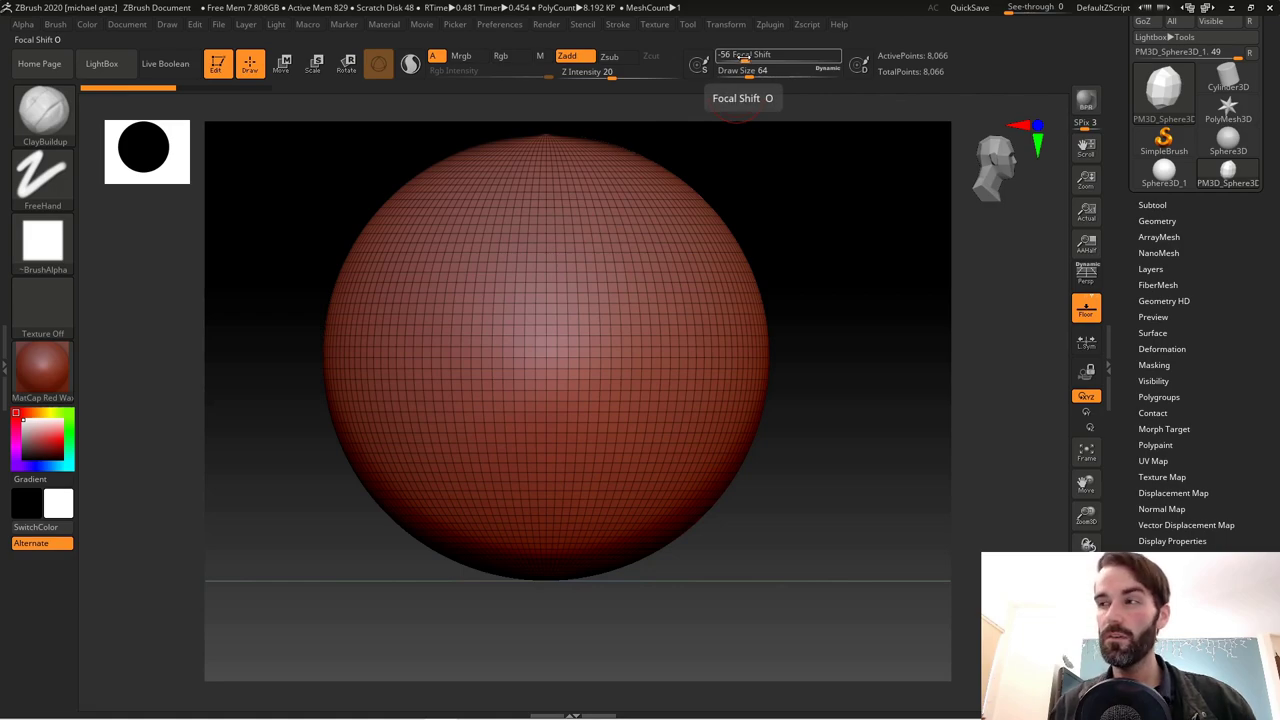
drag(744, 59, 743, 61)
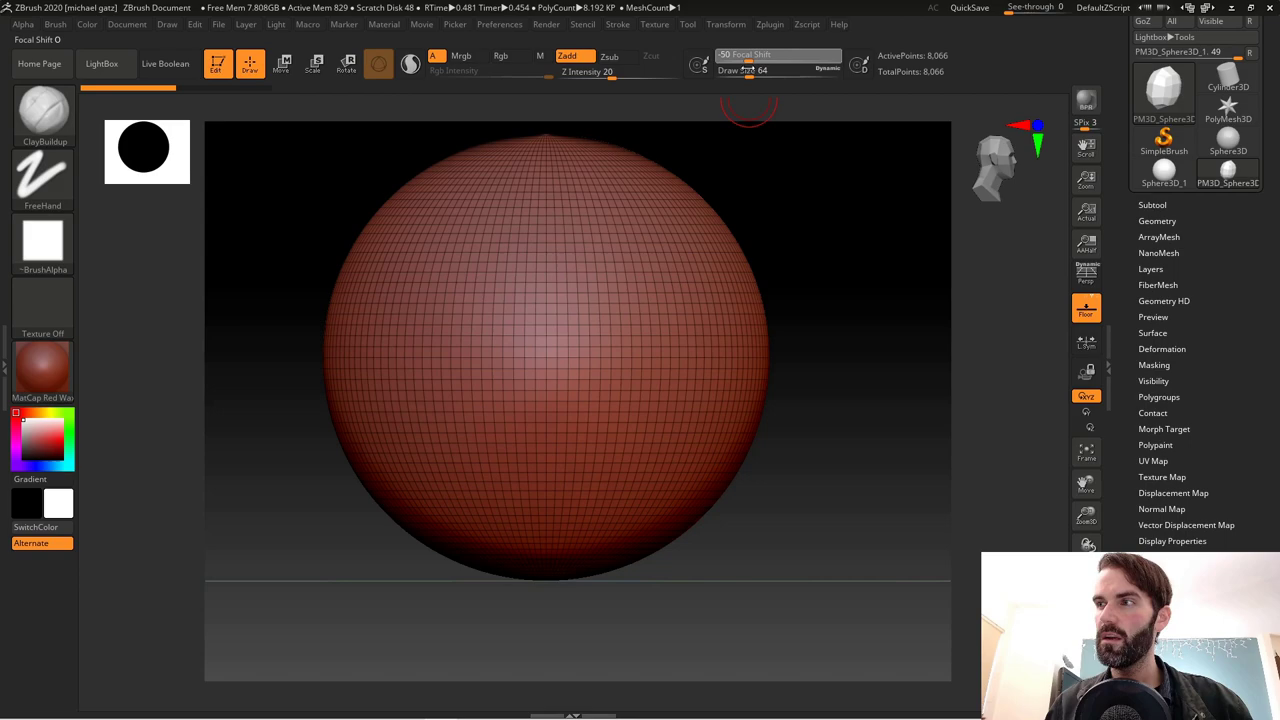
mouse_move(748, 70)
mouse_down()
mouse_move(734, 77)
mouse_move(775, 77)
mouse_up()
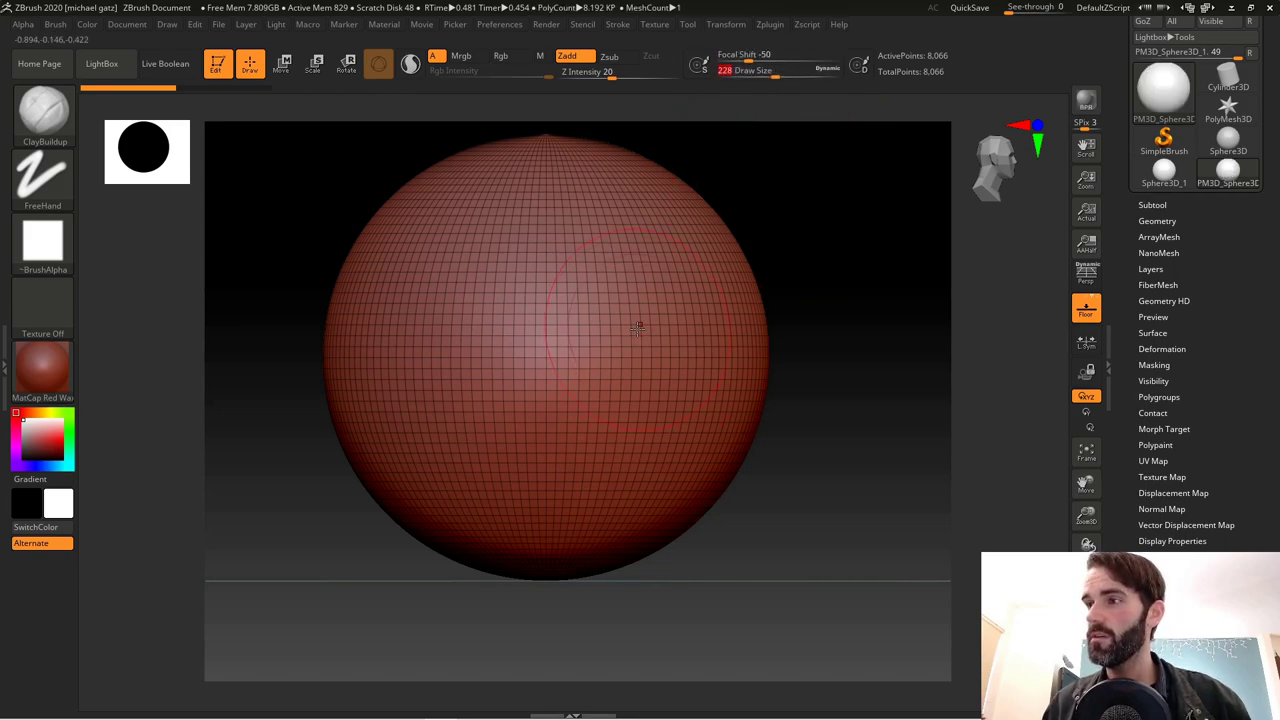
mouse_move(683, 303)
mouse_down()
mouse_move(470, 250)
mouse_move(630, 500)
mouse_move(720, 300)
mouse_move(506, 254)
mouse_move(640, 480)
mouse_move(470, 240)
mouse_move(449, 290)
mouse_move(692, 340)
mouse_up()
key(ctrl+z)
key(ctrl+z)
key(ctrl+z)
key(ctrl+z)
key(ctrl+z)
key(ctrl+z)
key(ctrl+z)
key(ctrl+z)
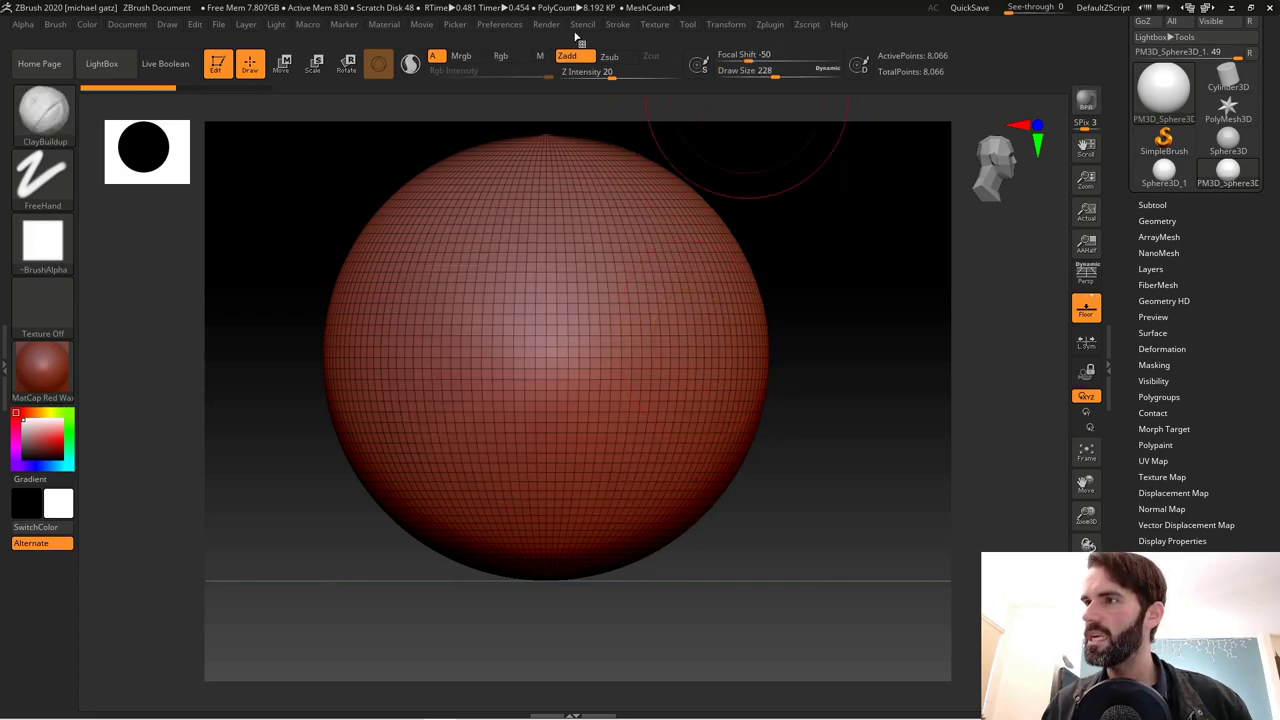
Sculpt faint ridges at Z Intensity 3, then try and undo a strong ring at 45
drag(616, 82, 579, 86)
drag(492, 305, 600, 305)
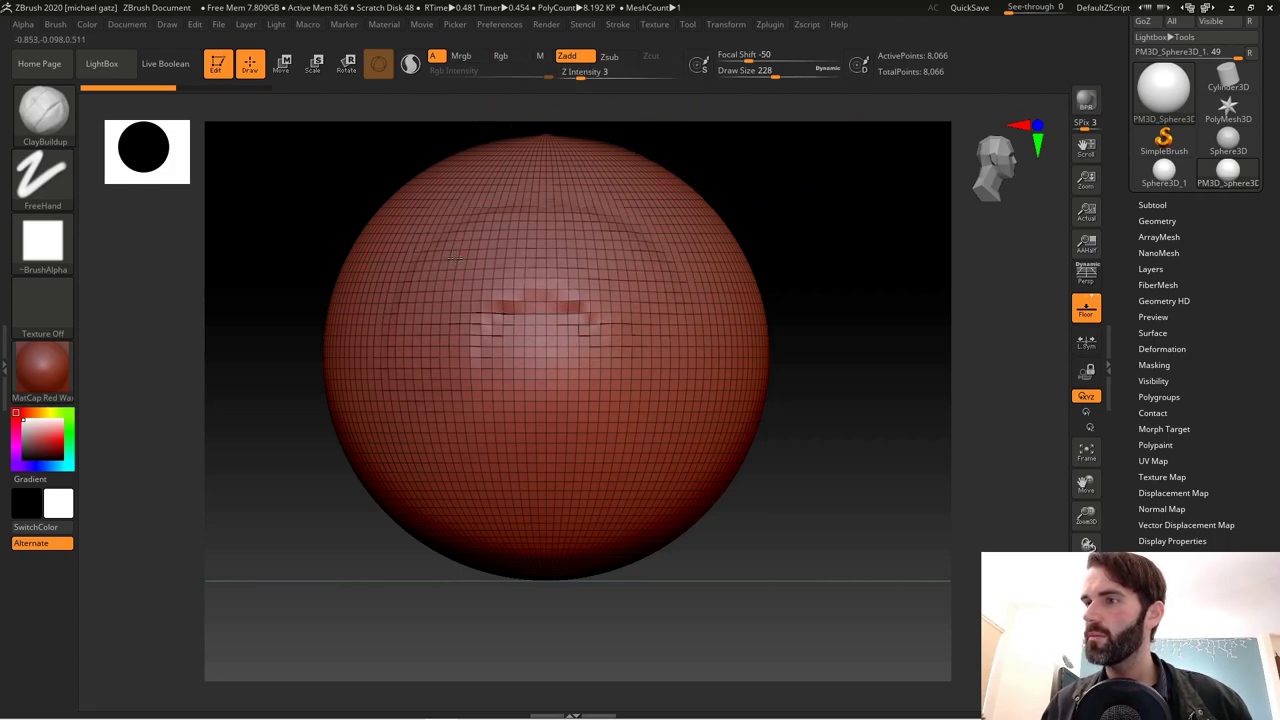
mouse_move(454, 258)
mouse_down()
mouse_move(497, 451)
mouse_move(585, 476)
mouse_move(460, 296)
mouse_move(629, 299)
mouse_move(649, 397)
mouse_move(471, 367)
mouse_move(604, 411)
mouse_up()
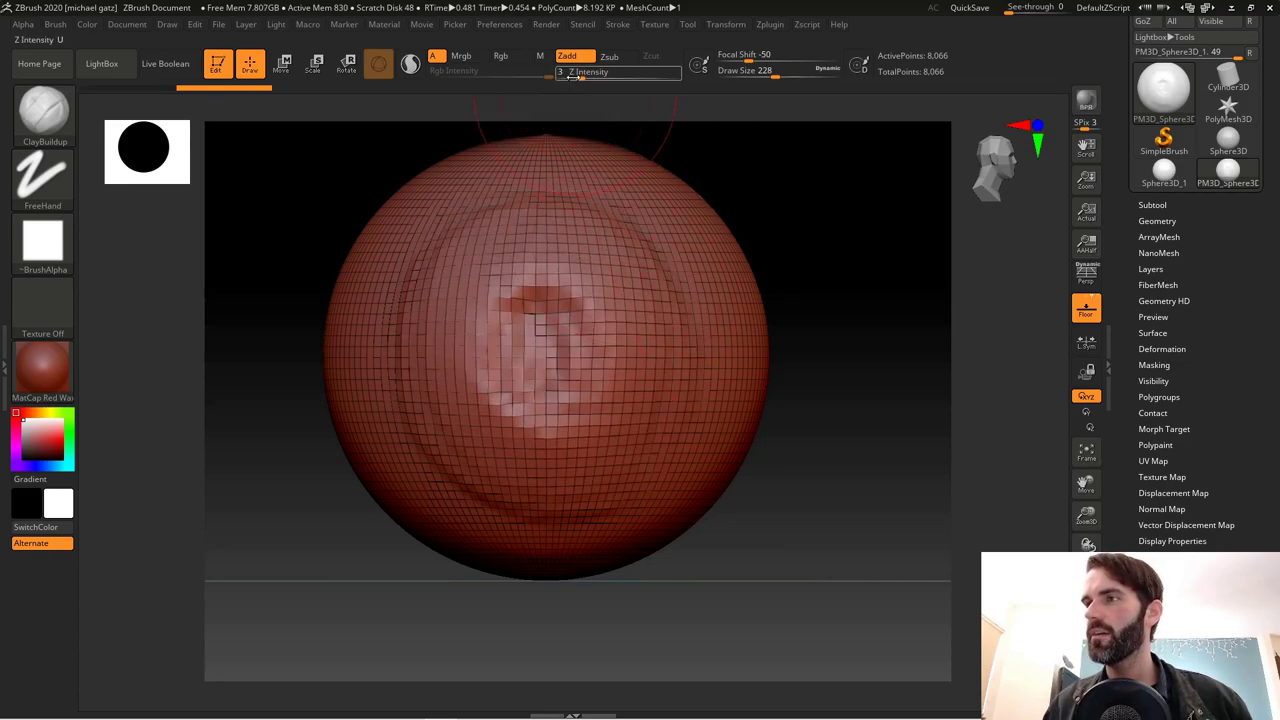
drag(568, 75, 637, 75)
mouse_move(605, 178)
mouse_down()
mouse_move(690, 314)
mouse_move(540, 525)
mouse_move(435, 208)
mouse_move(650, 270)
mouse_move(440, 420)
mouse_move(510, 470)
mouse_move(636, 318)
mouse_up()
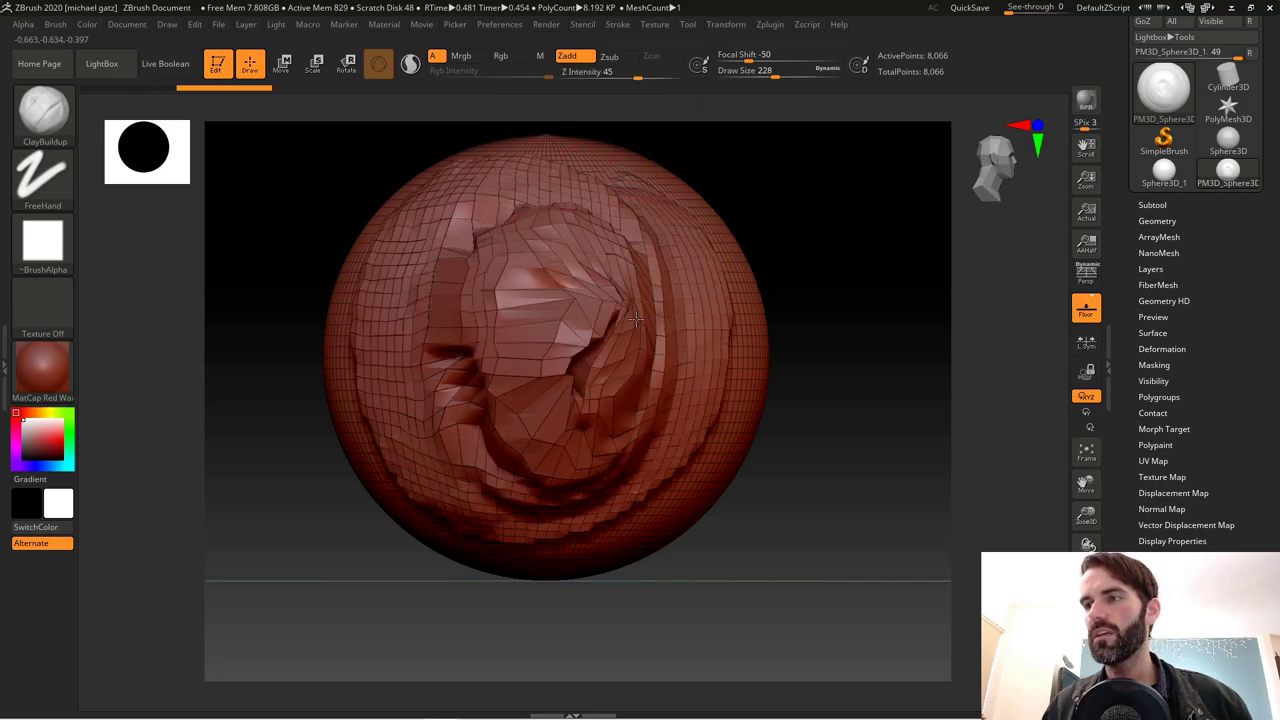
key(ctrl+z)
At Z Intensity 9, build a dome, carve a Zsub dent, and add a Zadd stroke
drag(590, 75, 561, 97)
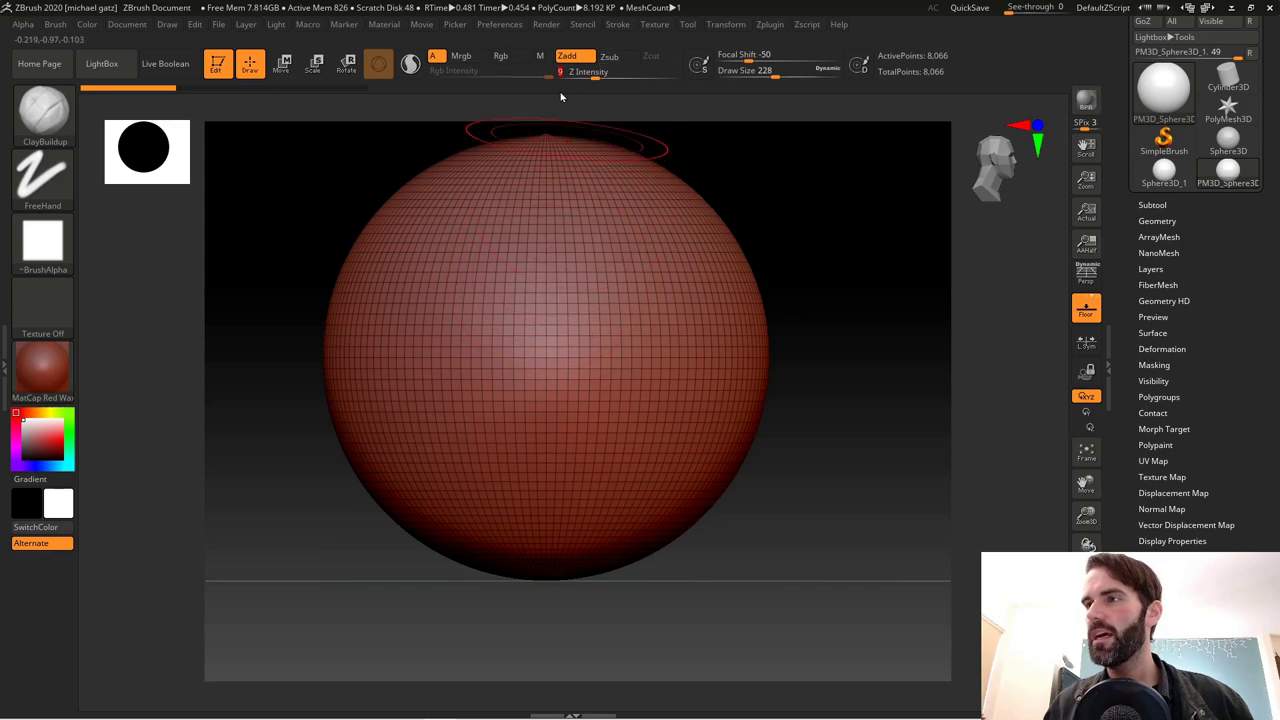
mouse_move(514, 303)
mouse_down()
mouse_move(575, 250)
mouse_move(515, 254)
mouse_move(560, 300)
mouse_move(480, 290)
mouse_move(520, 330)
mouse_move(510, 300)
mouse_up()
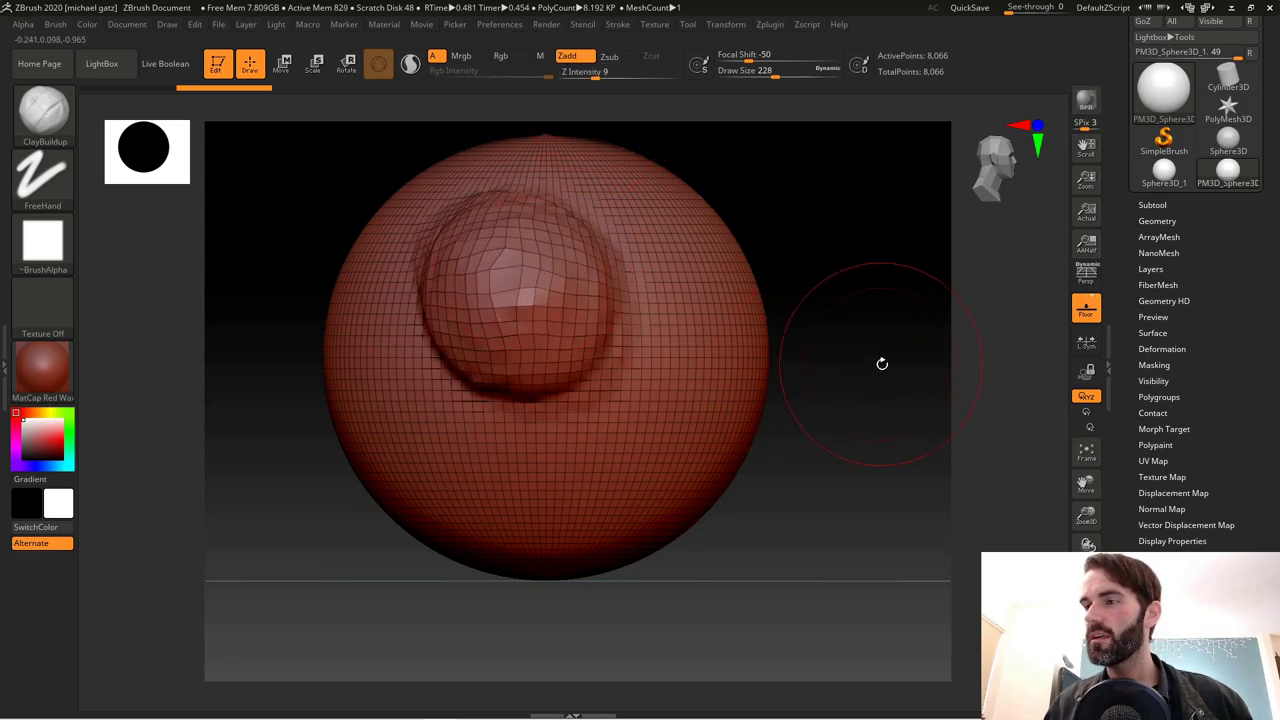
drag(882, 363, 430, 250)
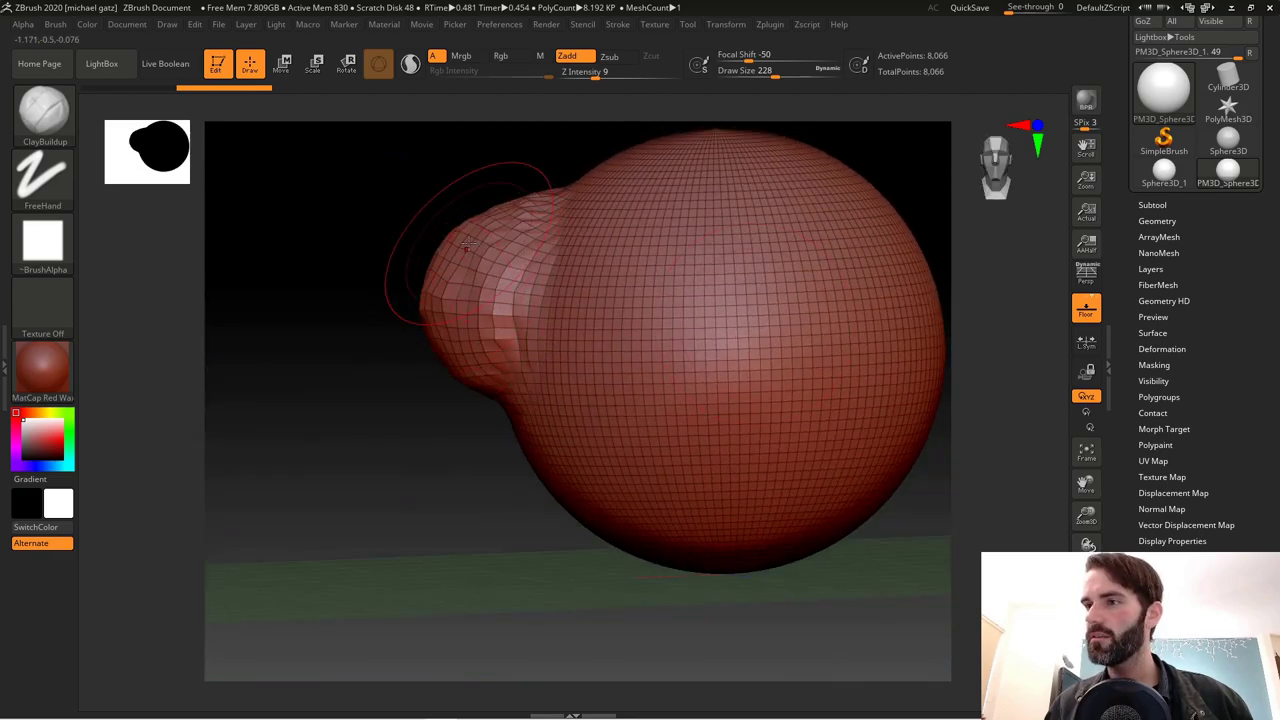
click(614, 60)
mouse_move(697, 293)
mouse_down()
mouse_move(686, 233)
mouse_move(663, 260)
mouse_move(692, 268)
mouse_up()
mouse_move(560, 569)
mouse_down()
mouse_move(584, 606)
mouse_move(592, 567)
mouse_up()
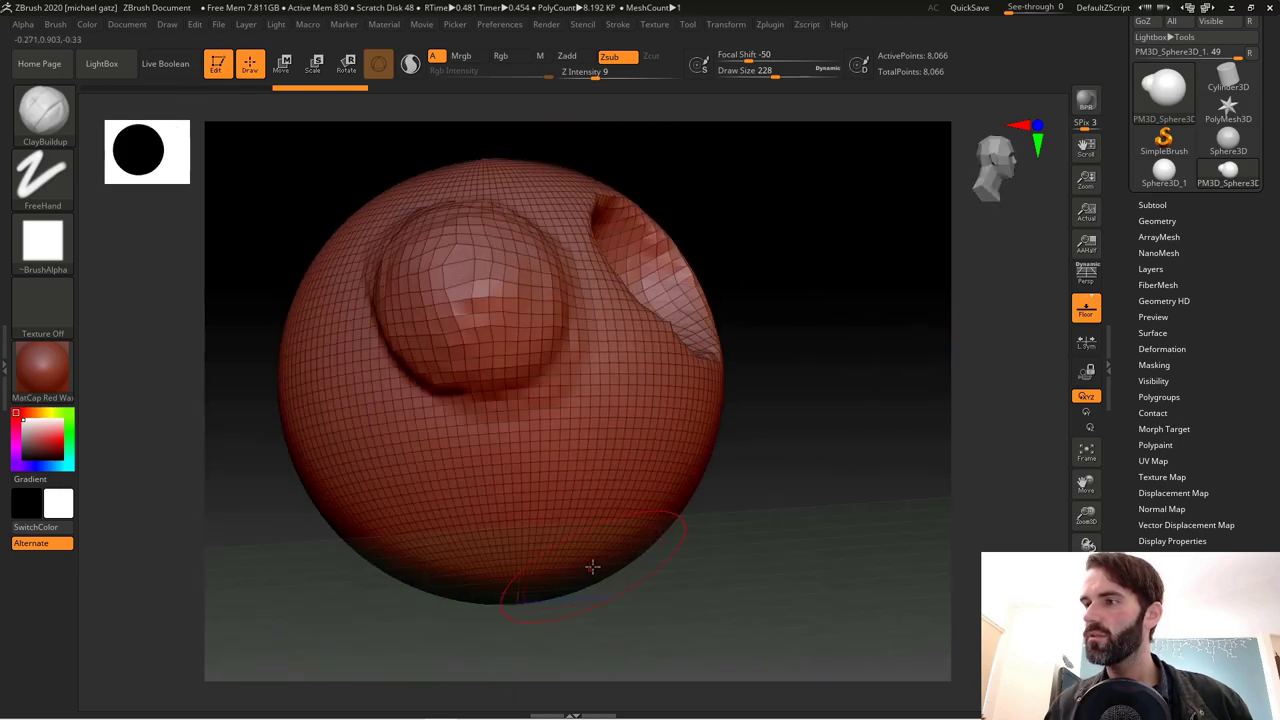
click(567, 56)
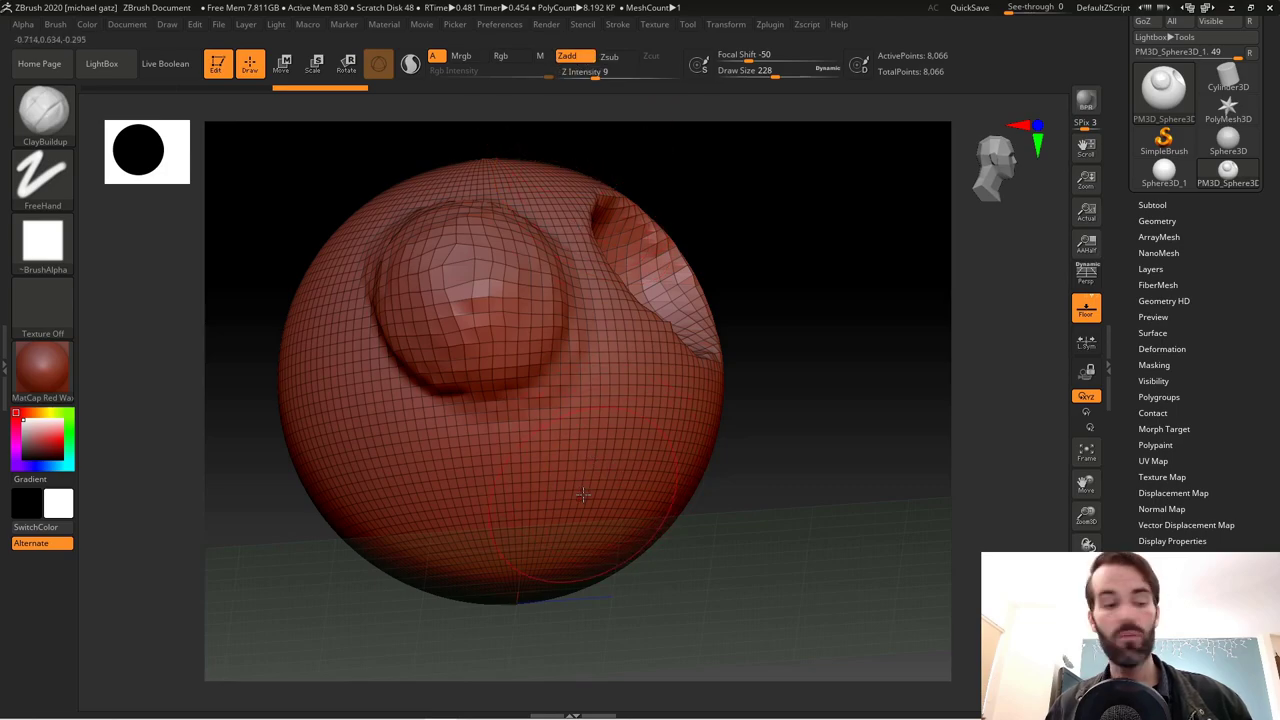
mouse_move(594, 462)
mouse_down()
mouse_move(600, 420)
mouse_move(570, 405)
mouse_move(540, 470)
mouse_move(553, 447)
mouse_up()
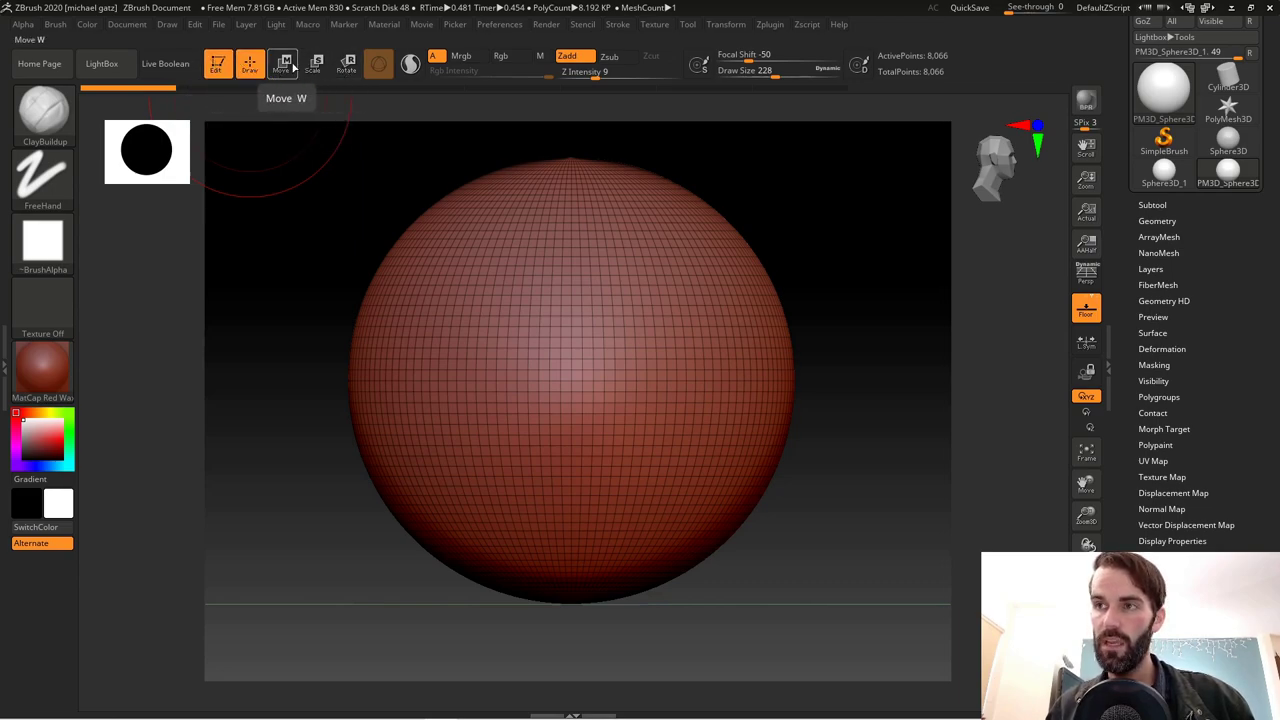
Cycle the sphere's gizmo through Move, Scale and Rotate modes, ending back in Move
click(284, 66)
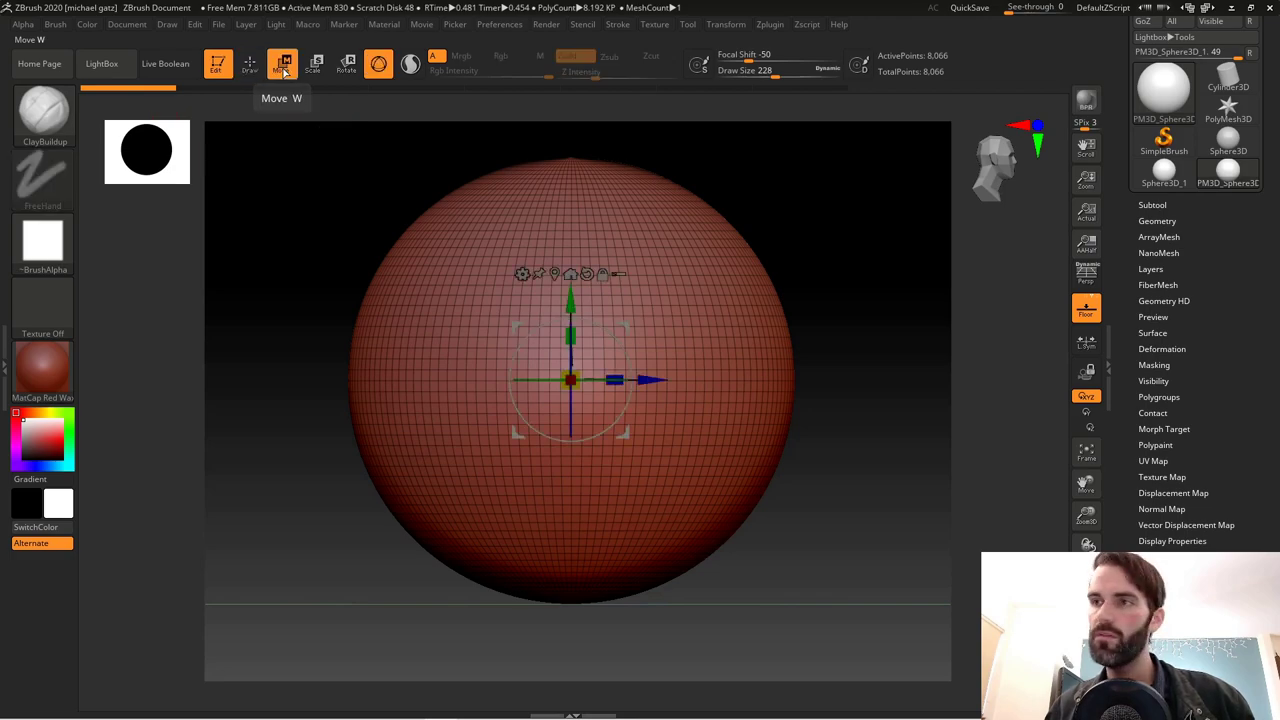
click(314, 66)
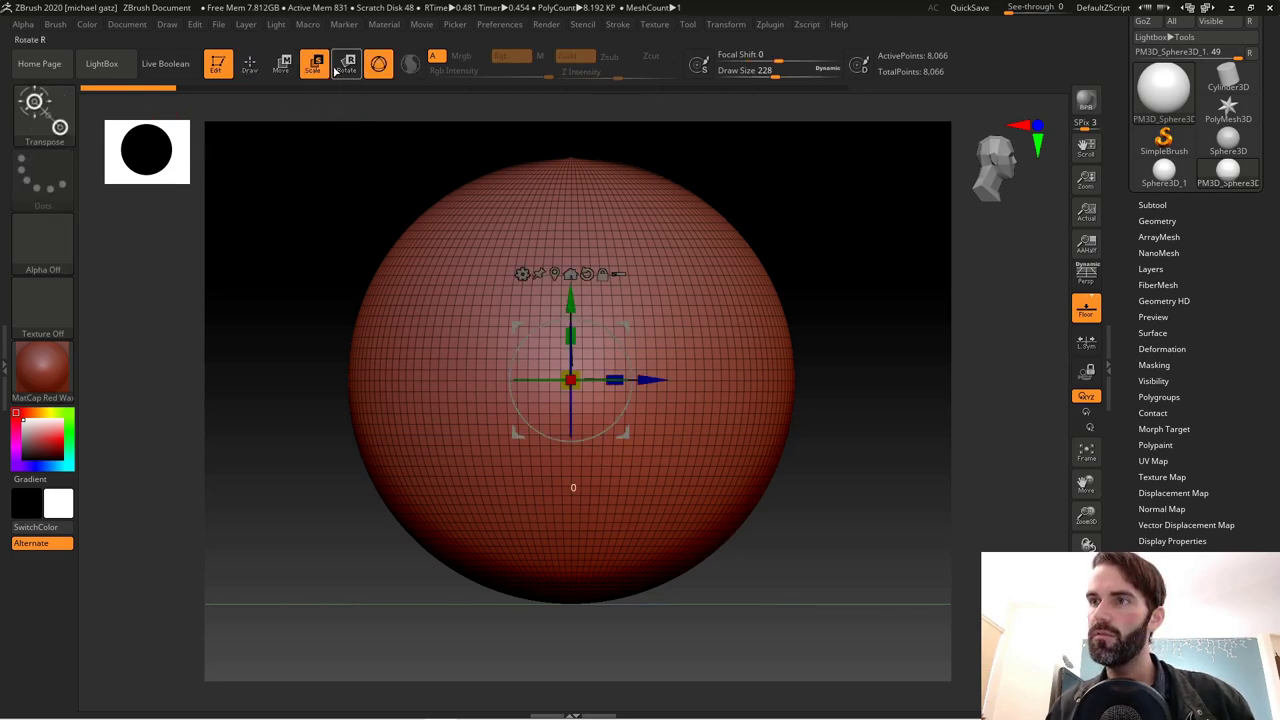
click(347, 66)
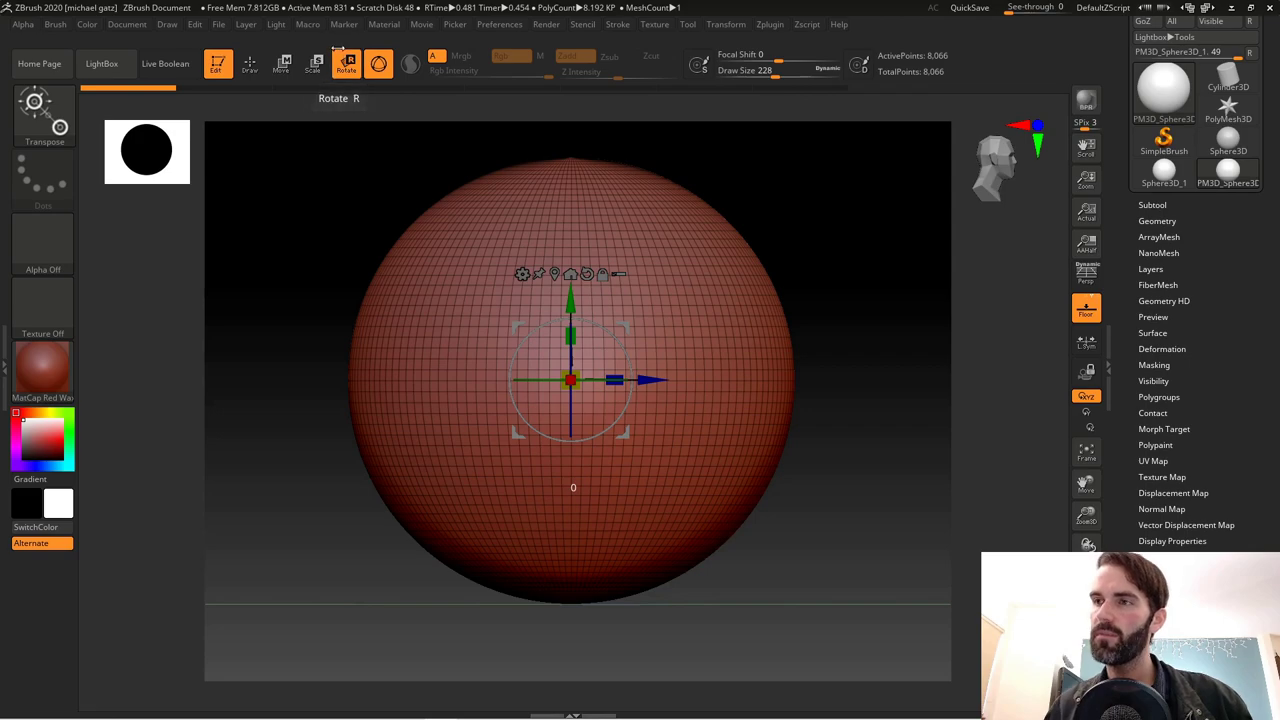
click(284, 66)
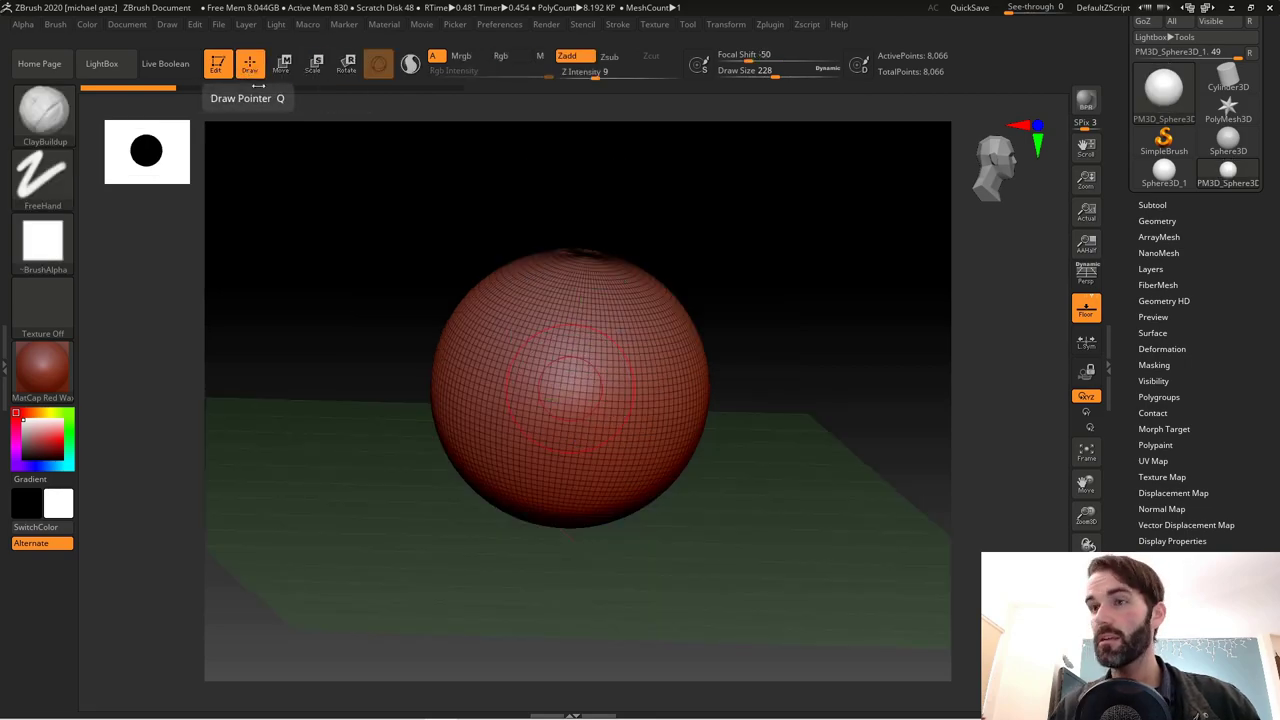
click(282, 63)
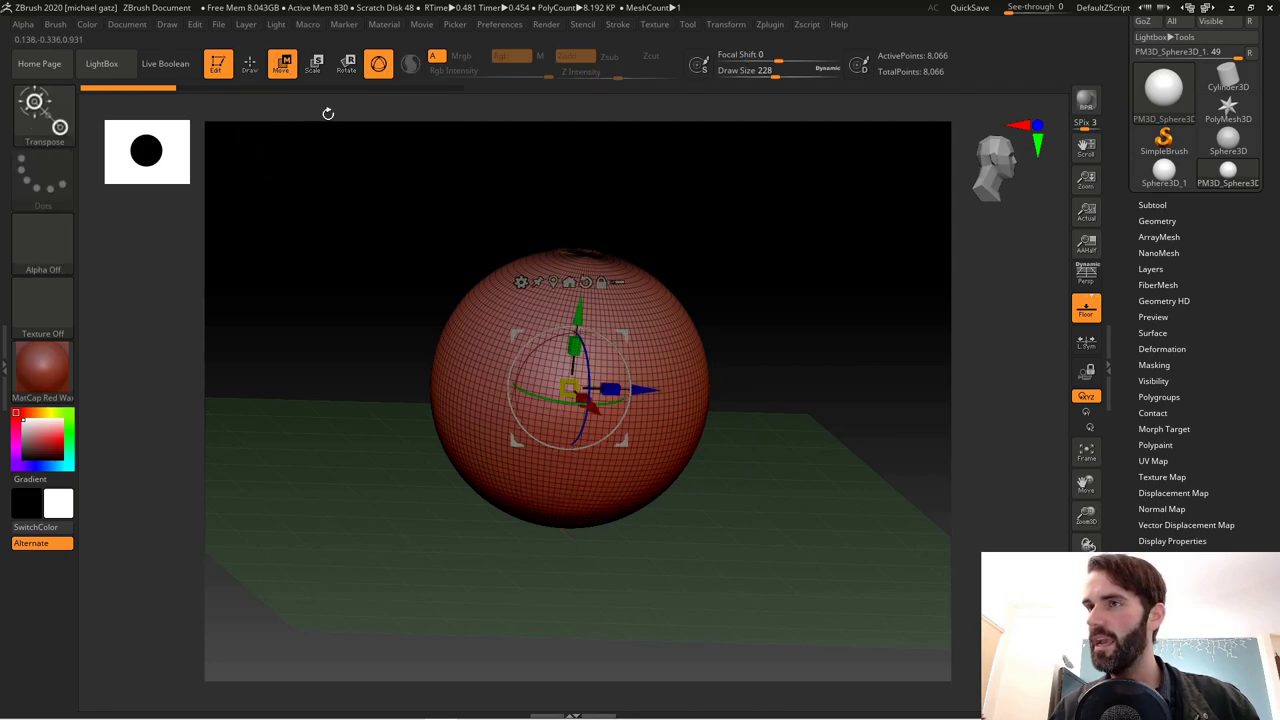
click(314, 64)
click(282, 63)
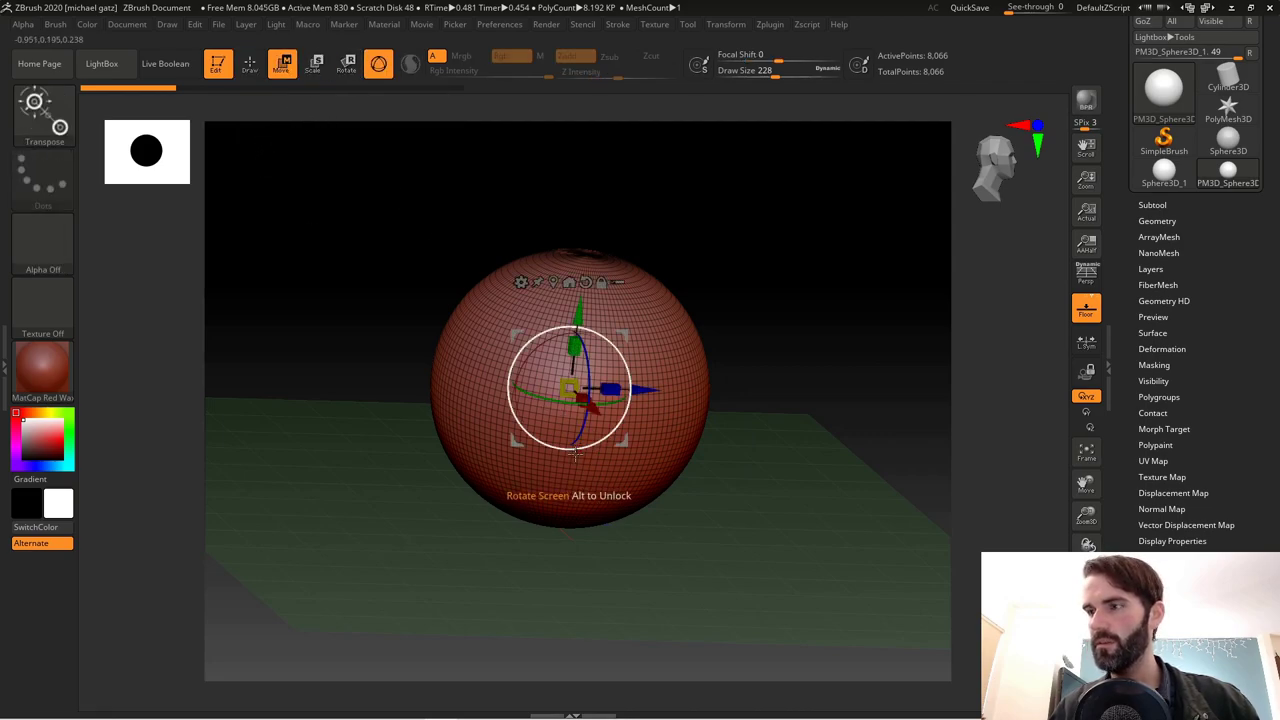
Shrink the sphere to about 0.85, stretch and flatten it vertically, and spin it
ctrl+right_drag(739, 458, 740, 505)
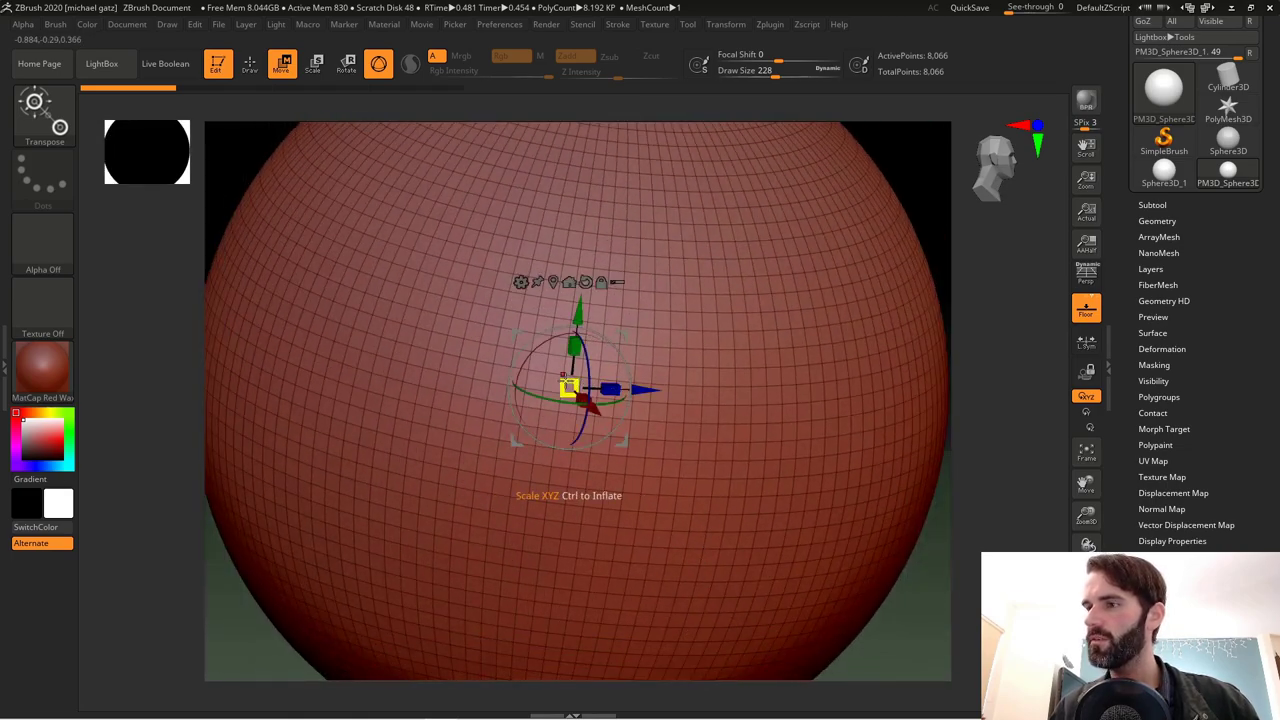
mouse_move(565, 383)
mouse_down()
mouse_move(575, 392)
mouse_move(560, 410)
mouse_move(604, 402)
mouse_move(520, 465)
mouse_move(350, 520)
mouse_move(576, 590)
mouse_move(648, 398)
mouse_move(578, 395)
mouse_up()
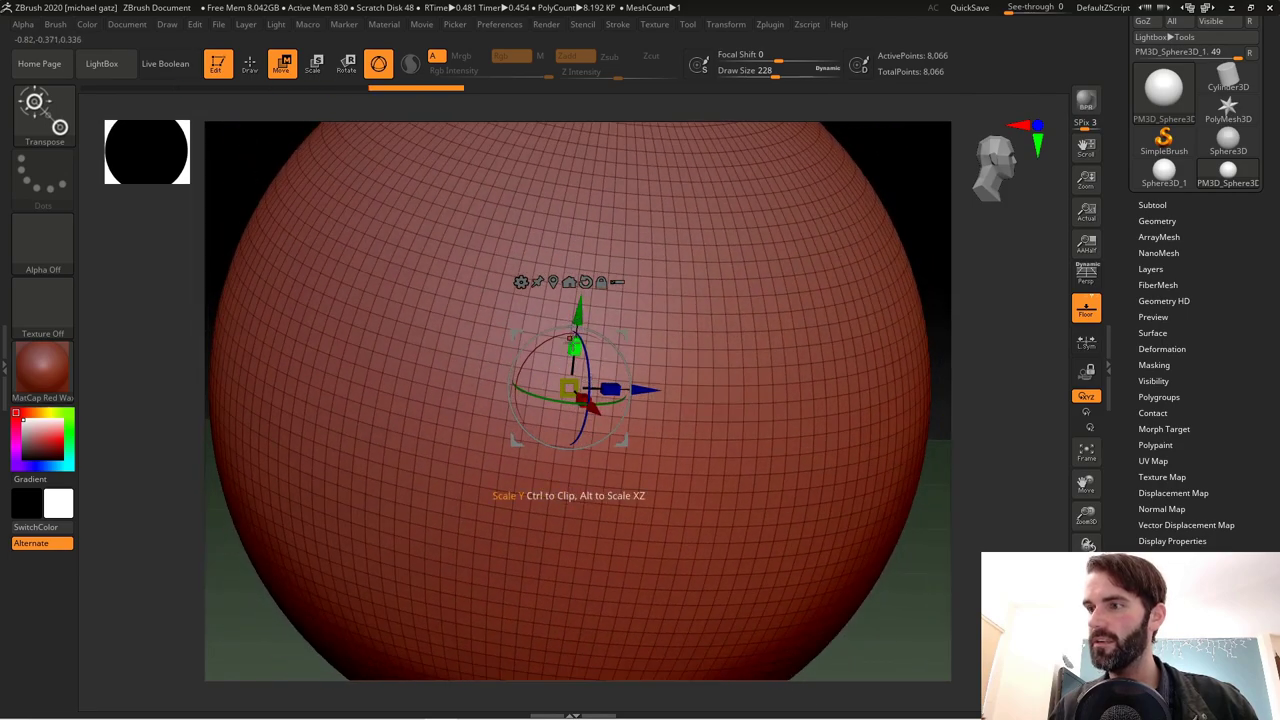
mouse_move(575, 346)
mouse_down()
mouse_move(575, 330)
mouse_move(575, 395)
mouse_move(575, 344)
mouse_up()
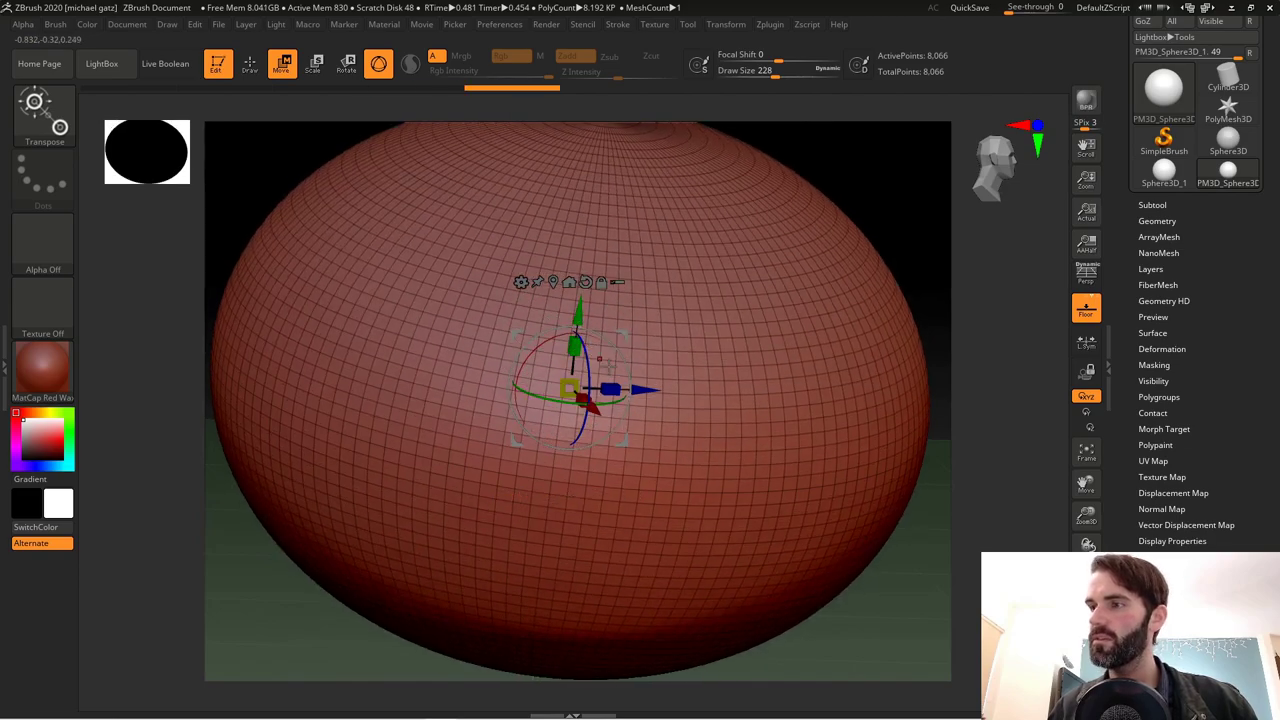
mouse_move(575, 396)
mouse_down()
mouse_move(545, 396)
mouse_move(610, 396)
mouse_move(580, 396)
mouse_up()
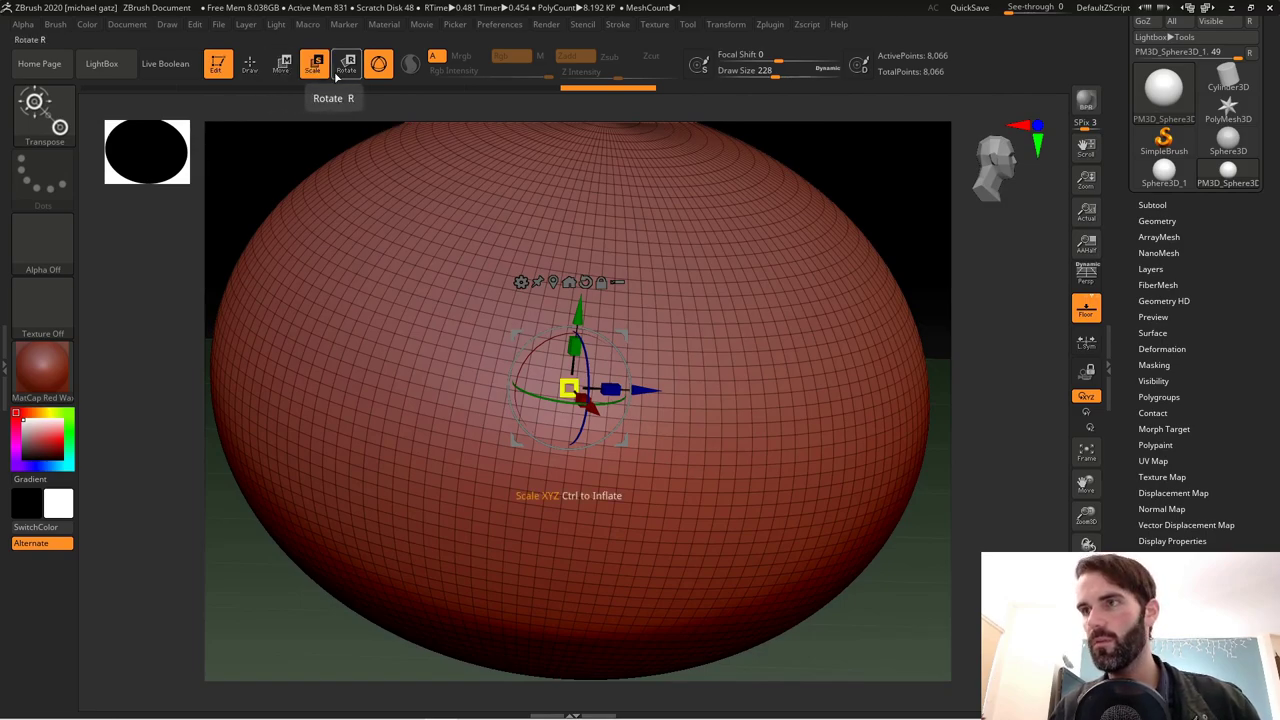
Squash and stretch the sphere along its depth, then reorient it in the scene
click(347, 65)
click(284, 66)
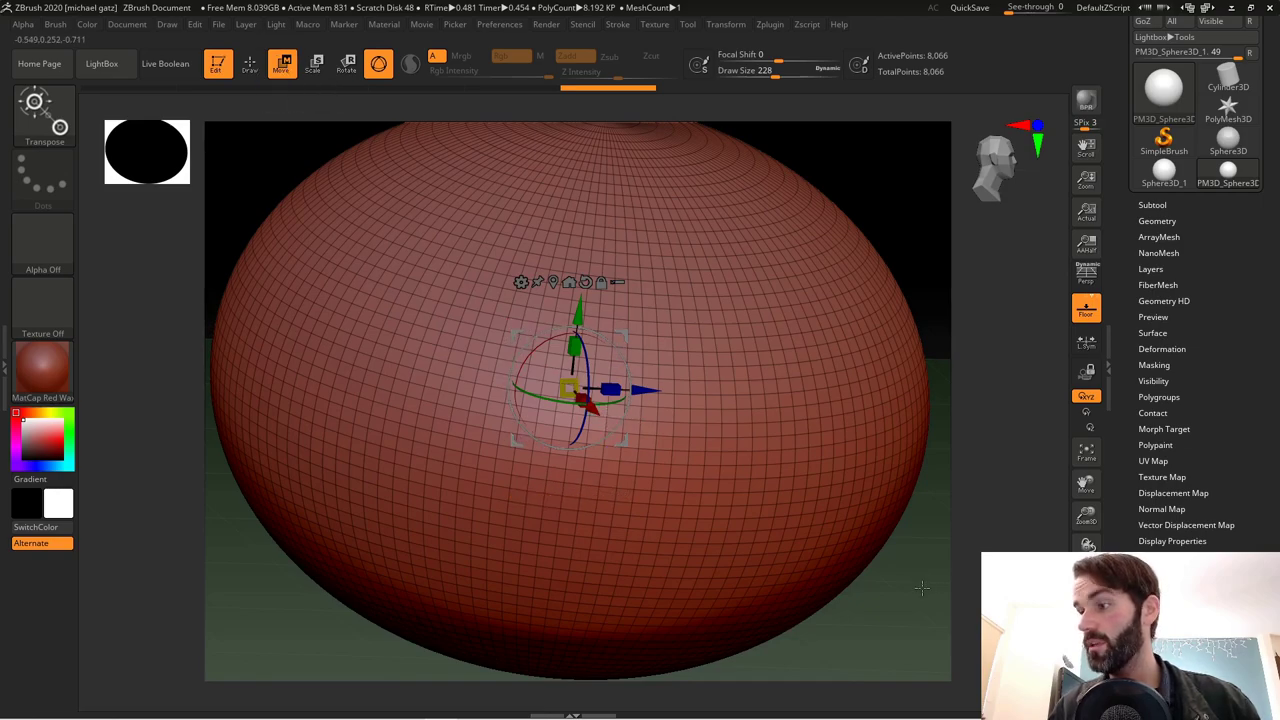
drag(922, 588, 908, 668)
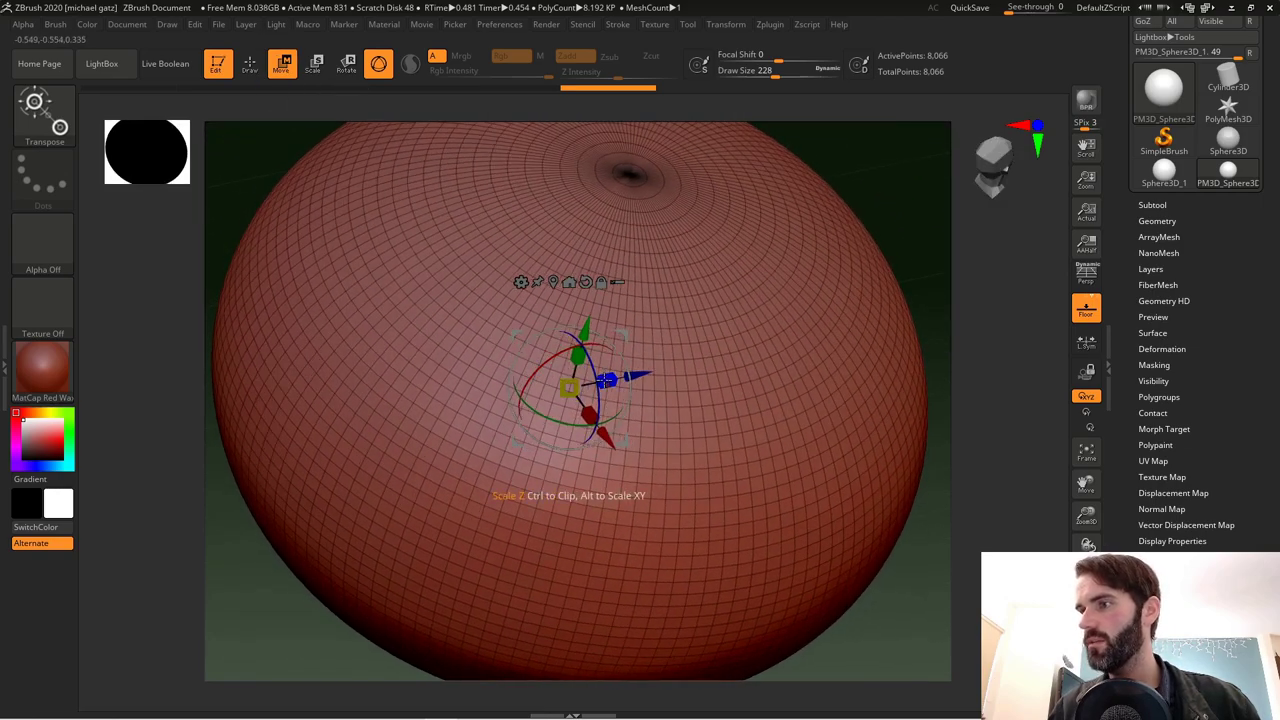
drag(568, 387, 600, 372)
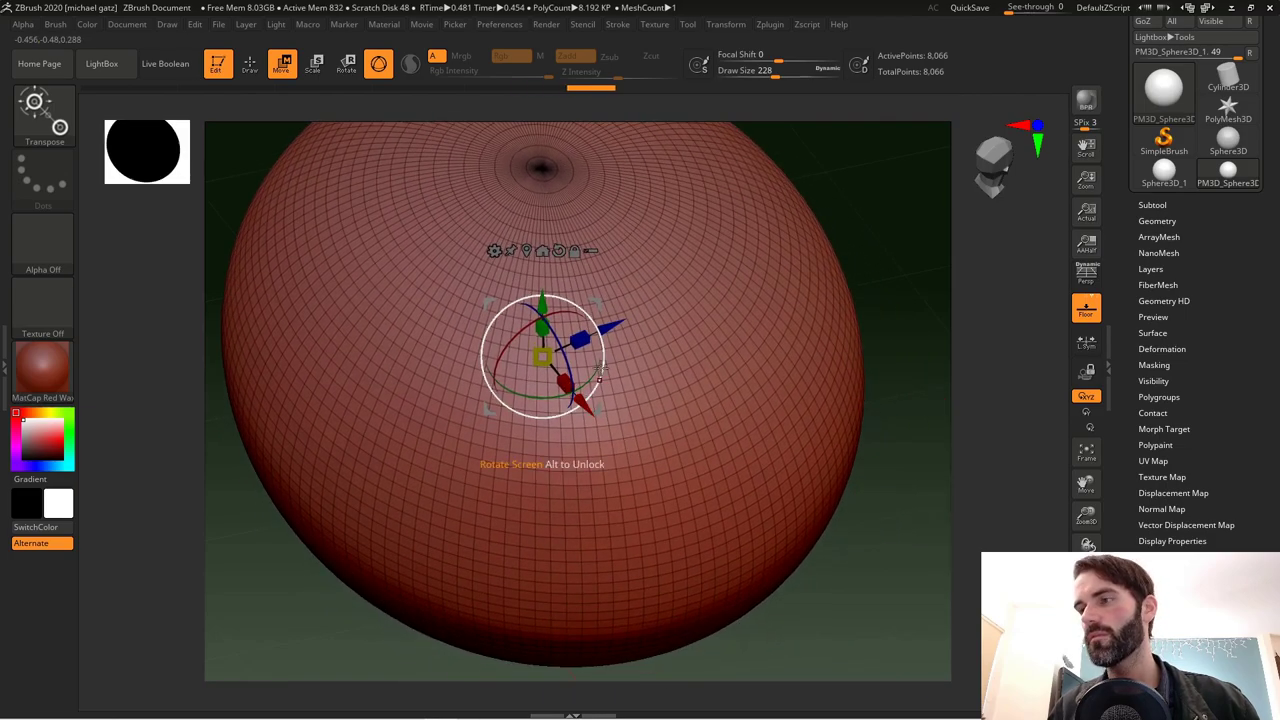
drag(609, 329, 601, 302)
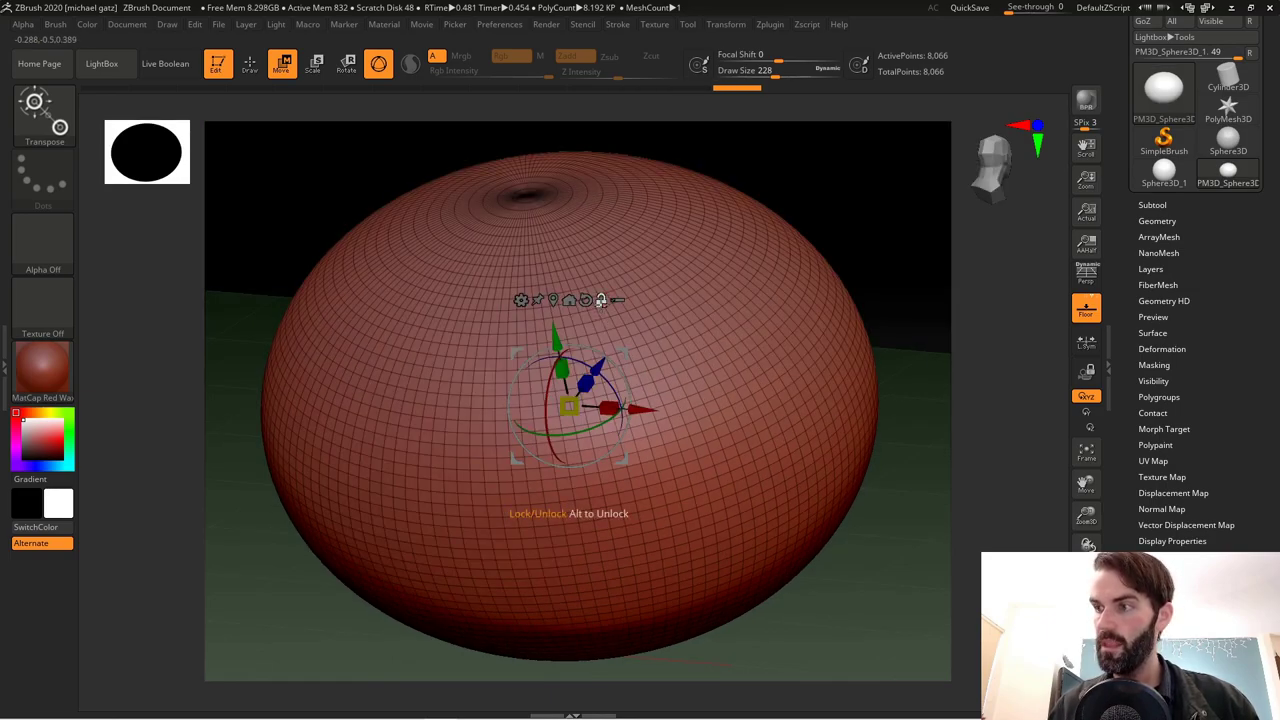
Shift the flattened sphere sideways and rotate it about 90 degrees around Z
drag(690, 430, 910, 444)
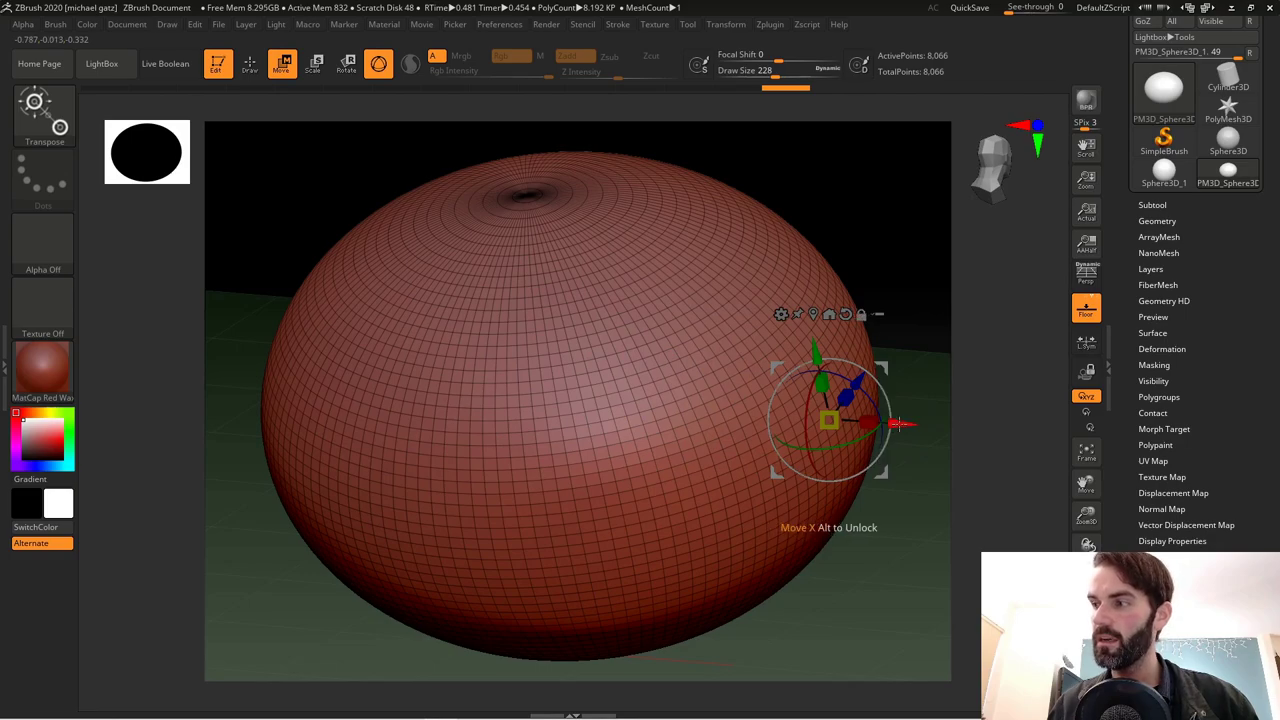
drag(900, 425, 832, 448)
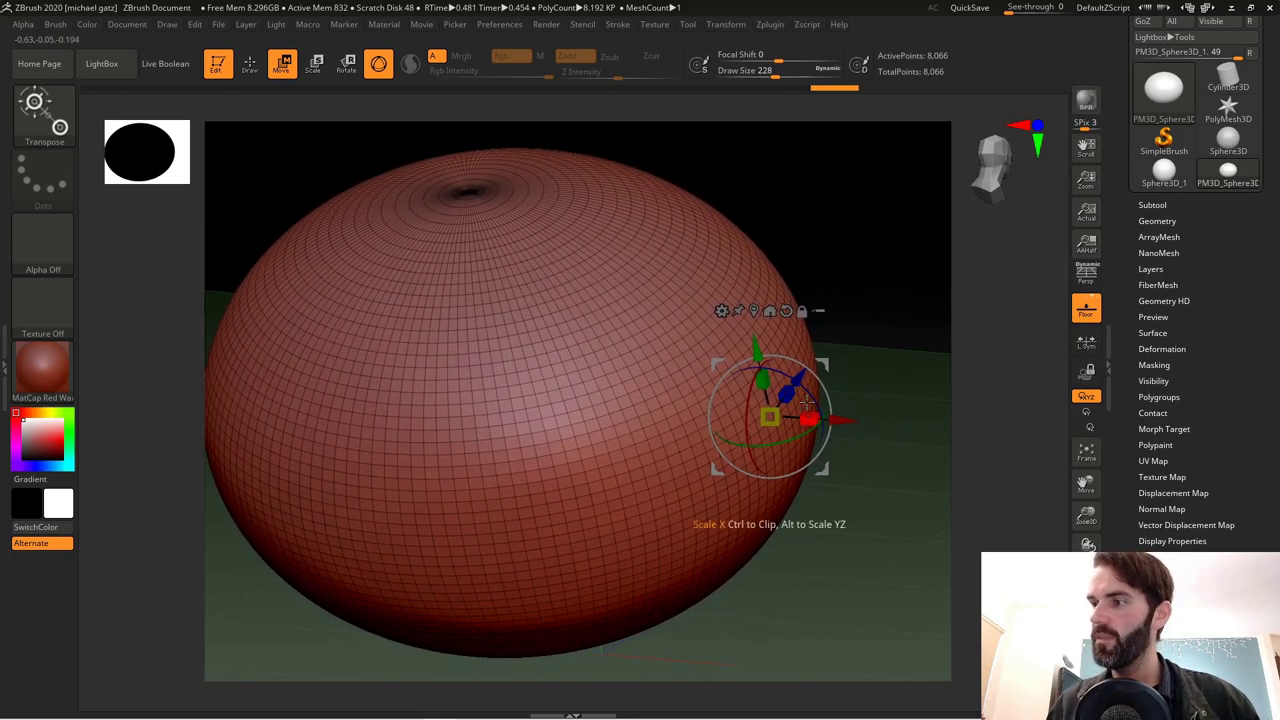
drag(871, 387, 926, 400)
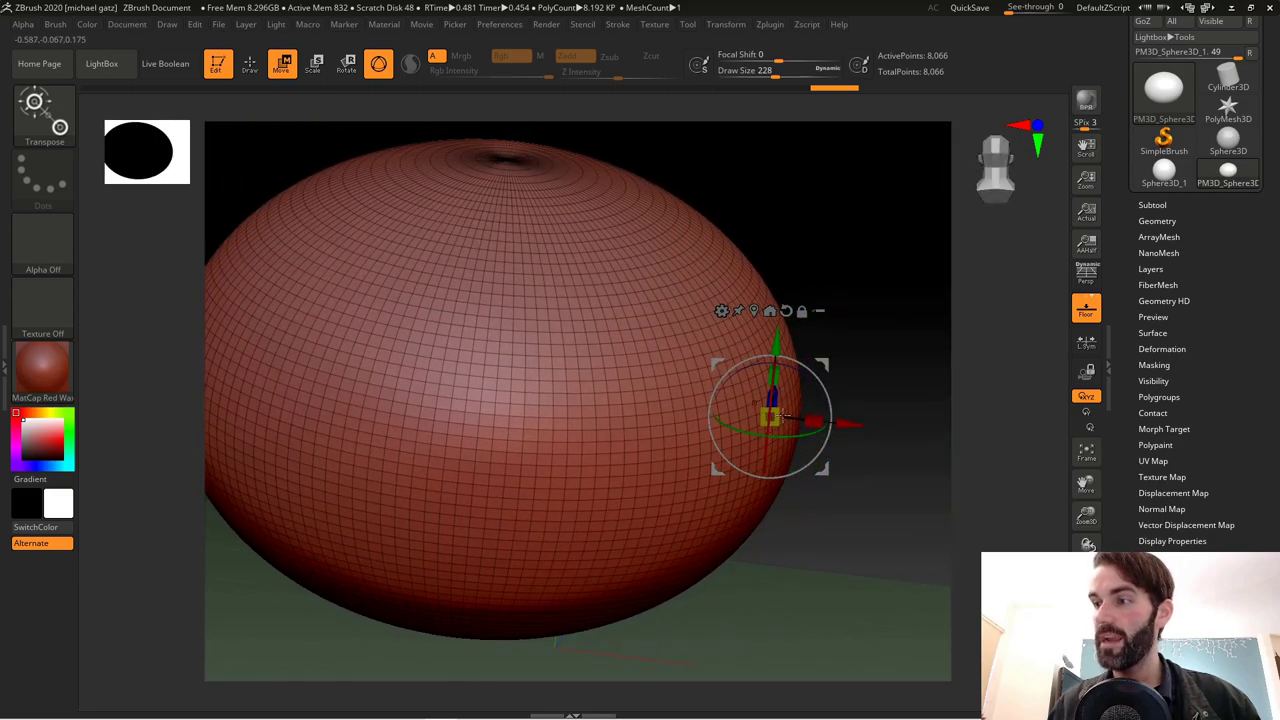
drag(874, 400, 855, 437)
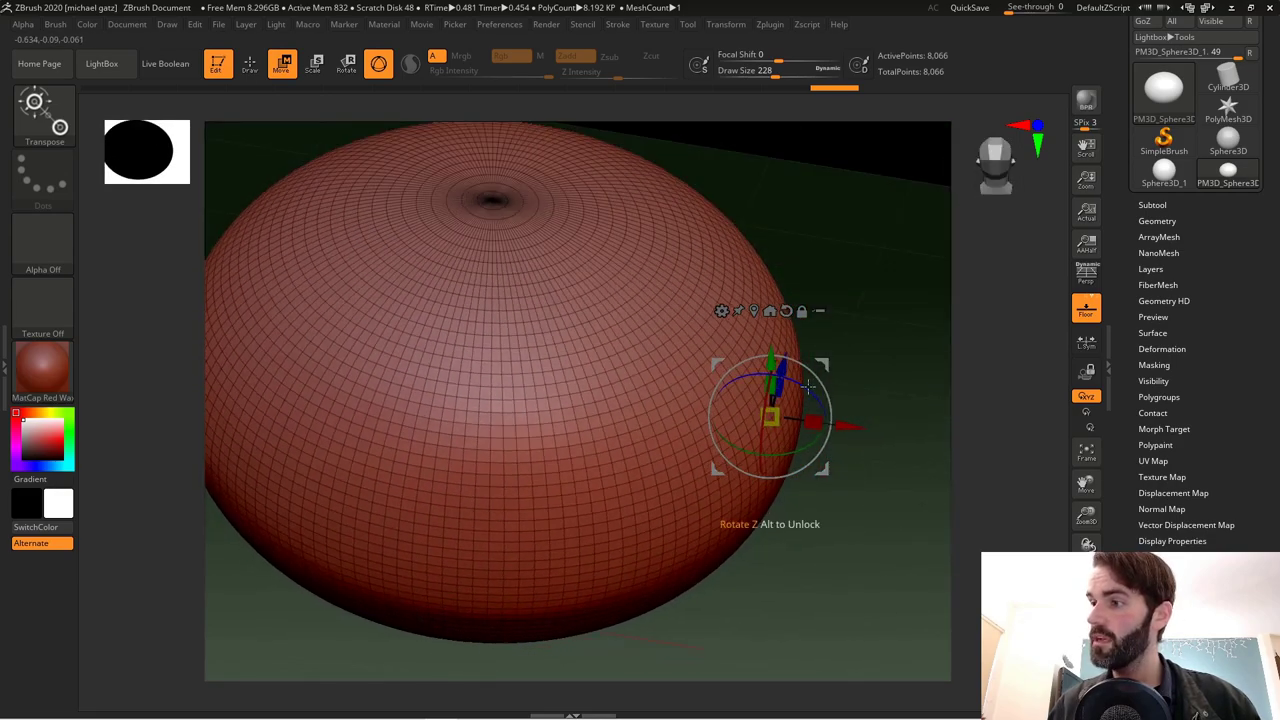
drag(808, 385, 726, 336)
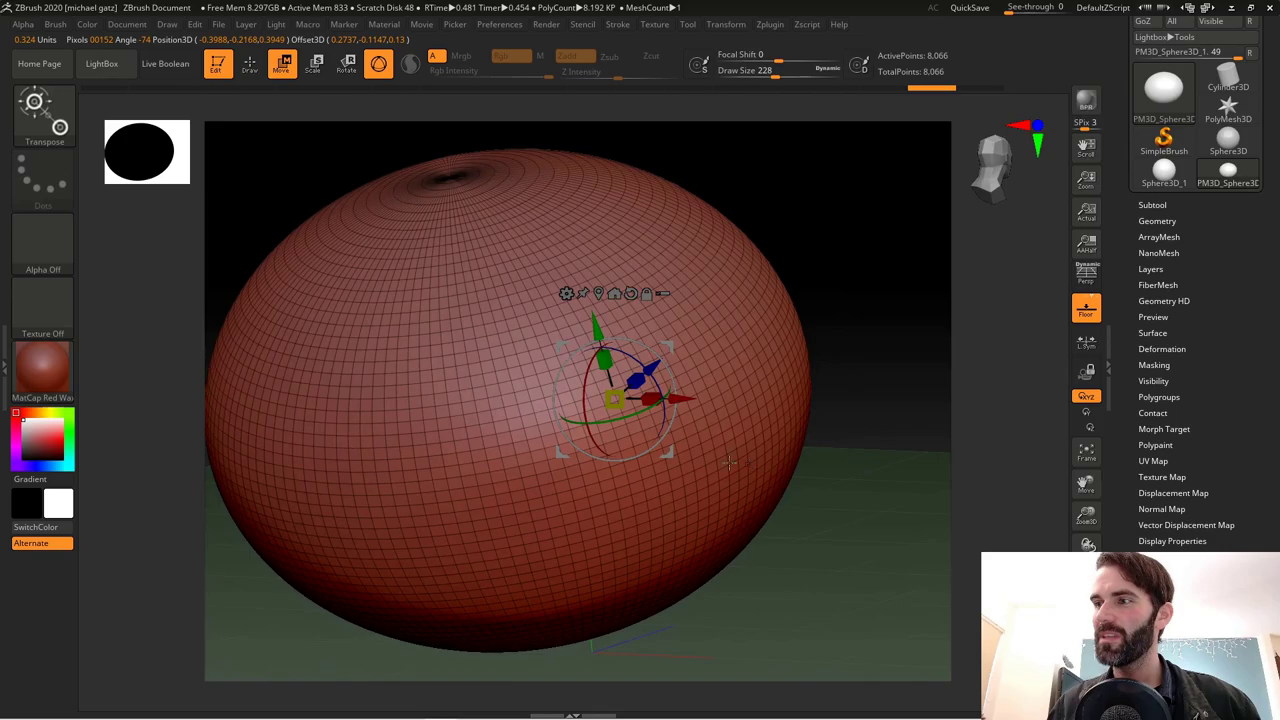
mouse_move(660, 430)
mouse_down()
mouse_move(630, 450)
mouse_move(669, 437)
mouse_move(663, 450)
mouse_move(648, 428)
mouse_move(670, 425)
mouse_up()
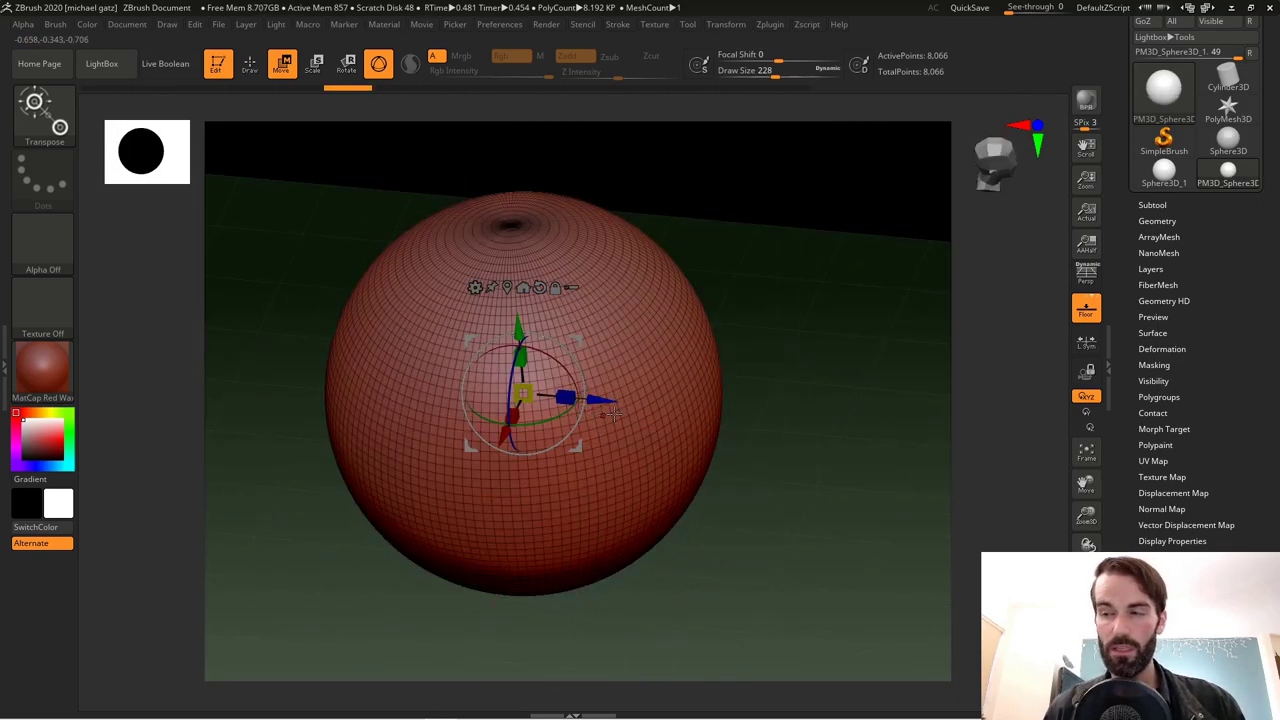
Rotate the sphere around a pivot on its right edge, then undo that rotation
drag(767, 370, 766, 349)
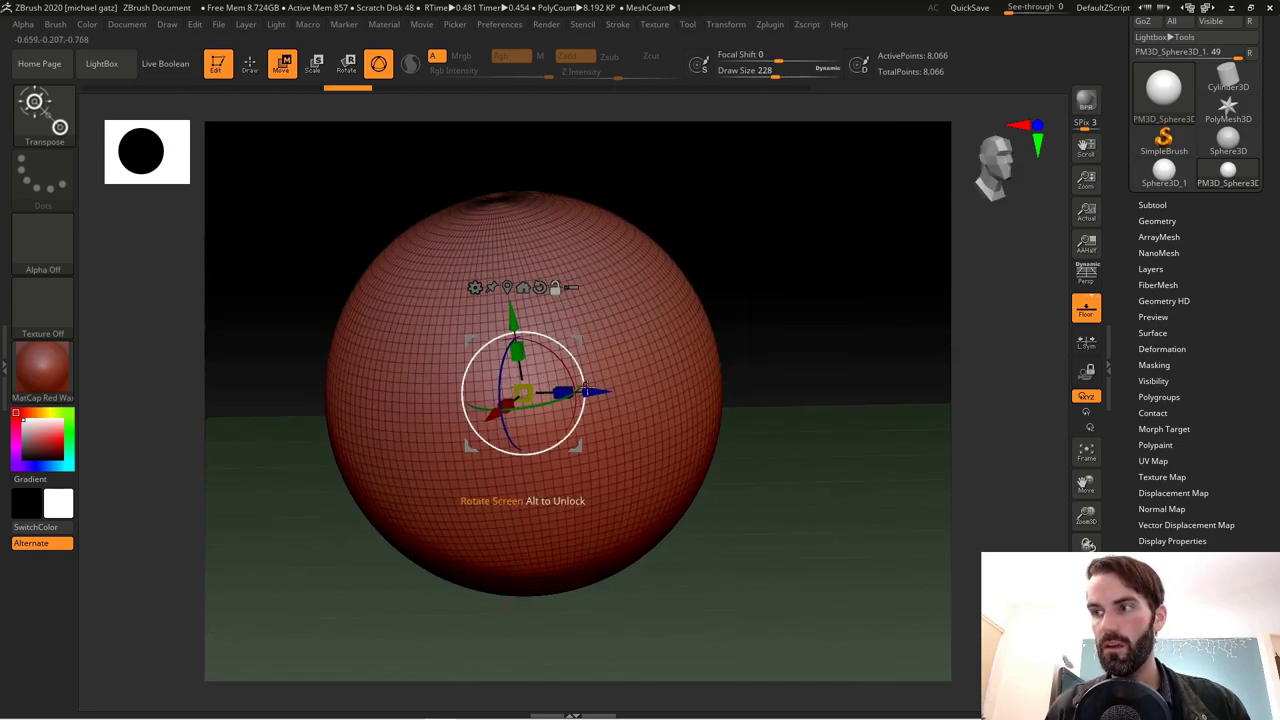
alt+drag(538, 433, 746, 433)
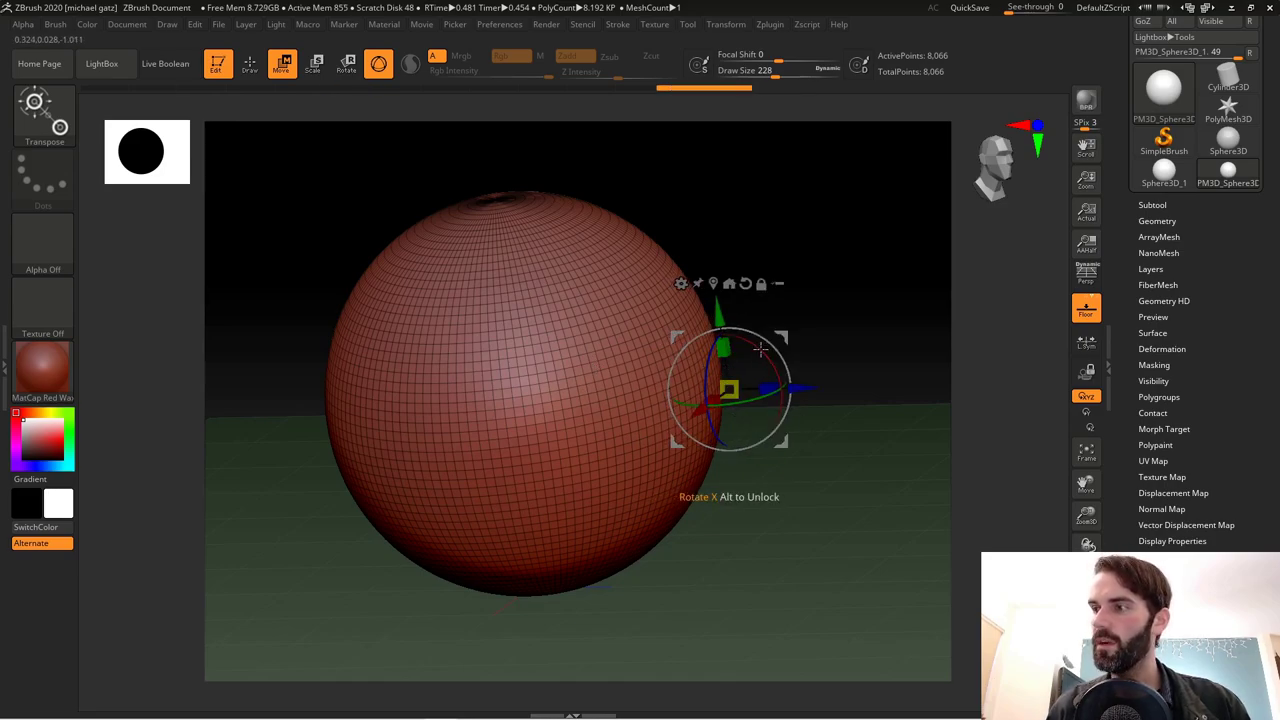
drag(786, 410, 760, 378)
key(ctrl)
key(ctrl+z)
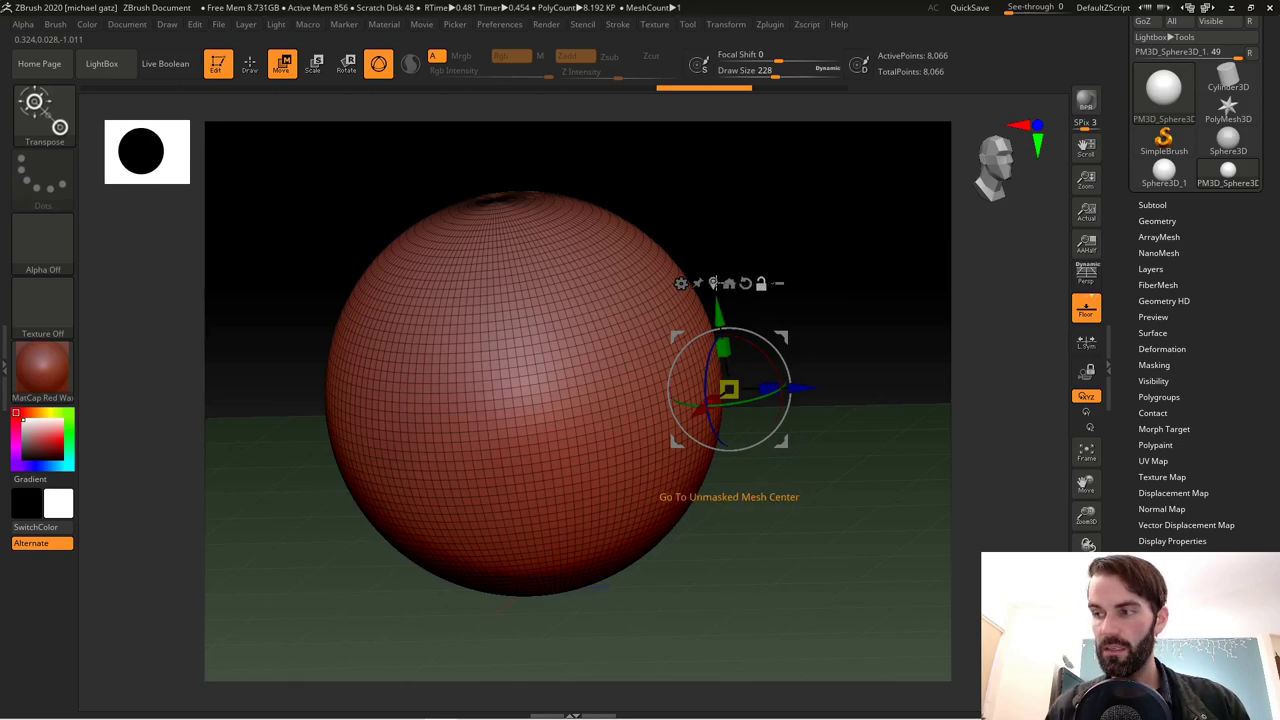
Recentre the pivot and snap the sphere to the world origin, viewing the floor from above
click(713, 283)
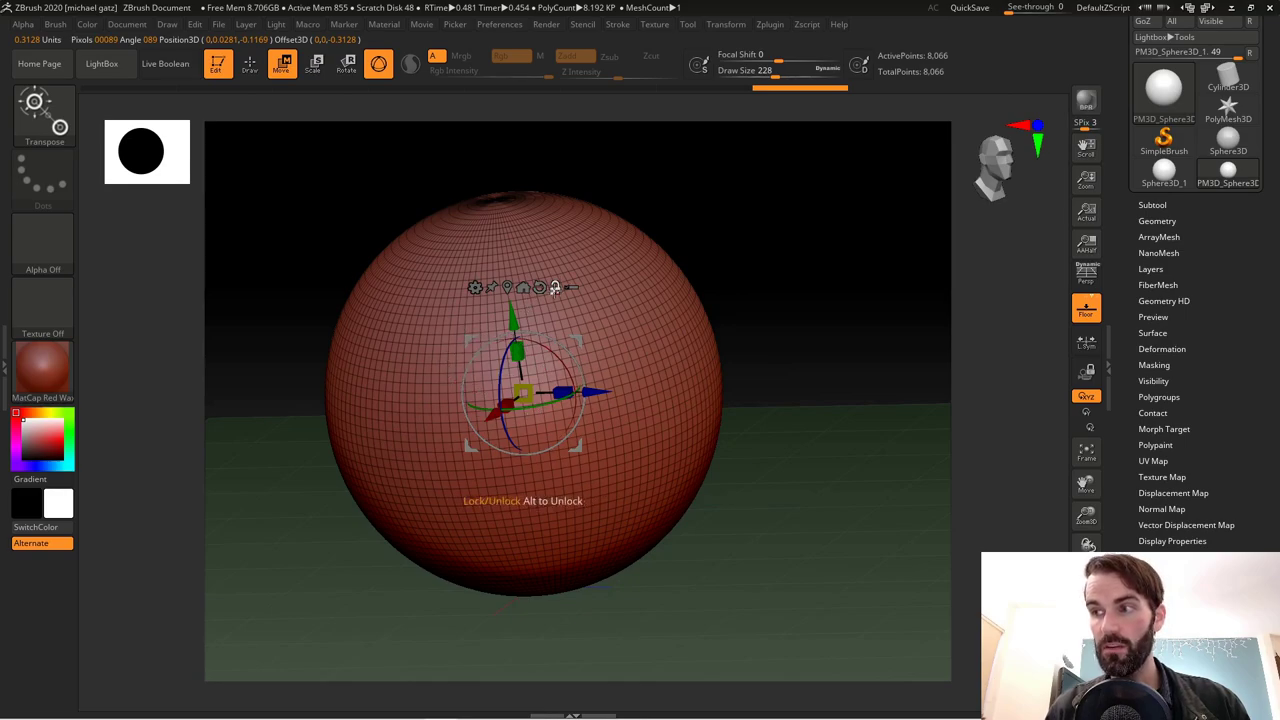
drag(592, 392, 571, 366)
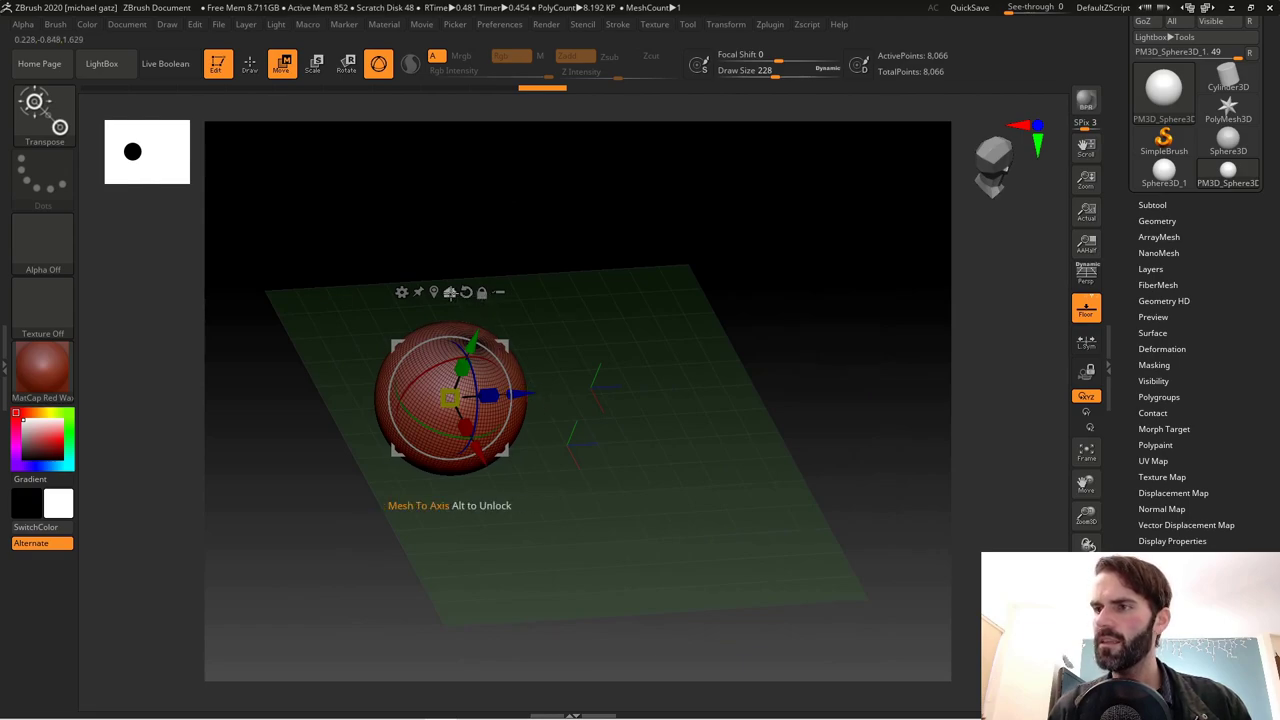
click(433, 292)
drag(700, 520, 832, 598)
drag(558, 351, 728, 419)
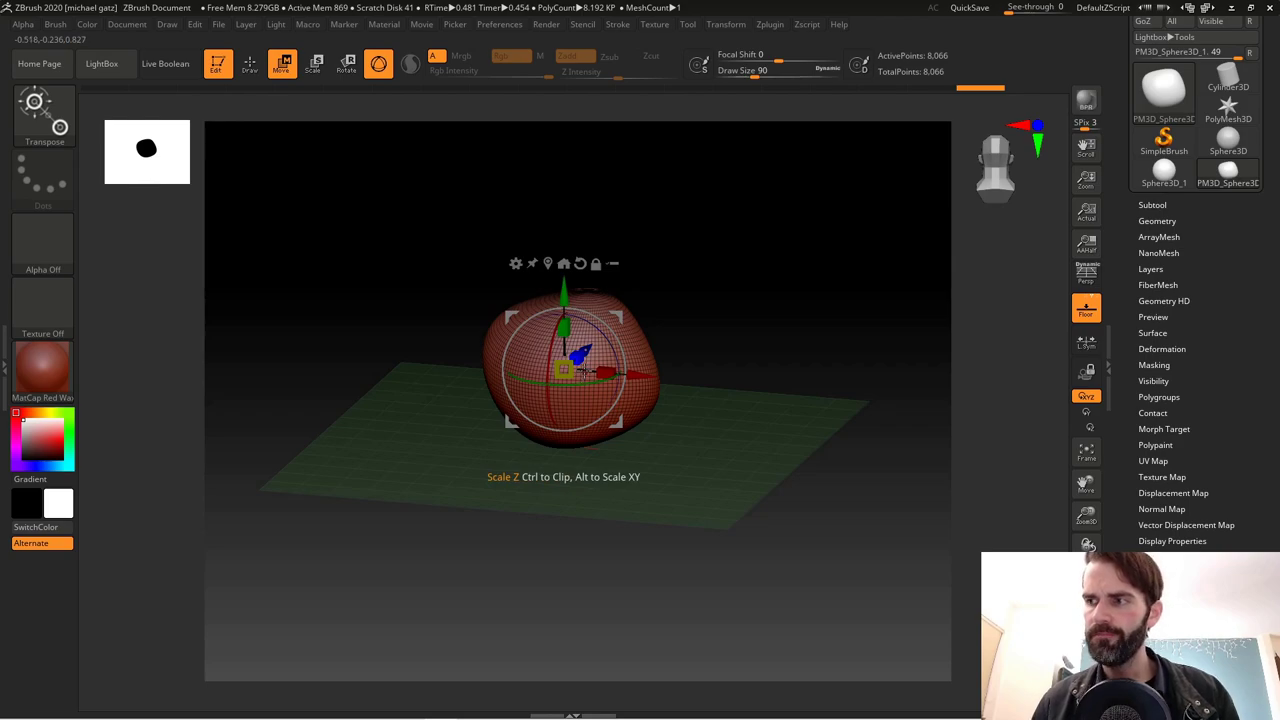
Switch from Transpose to Draw mode and bring up the brush library with DamStandard current
click(250, 65)
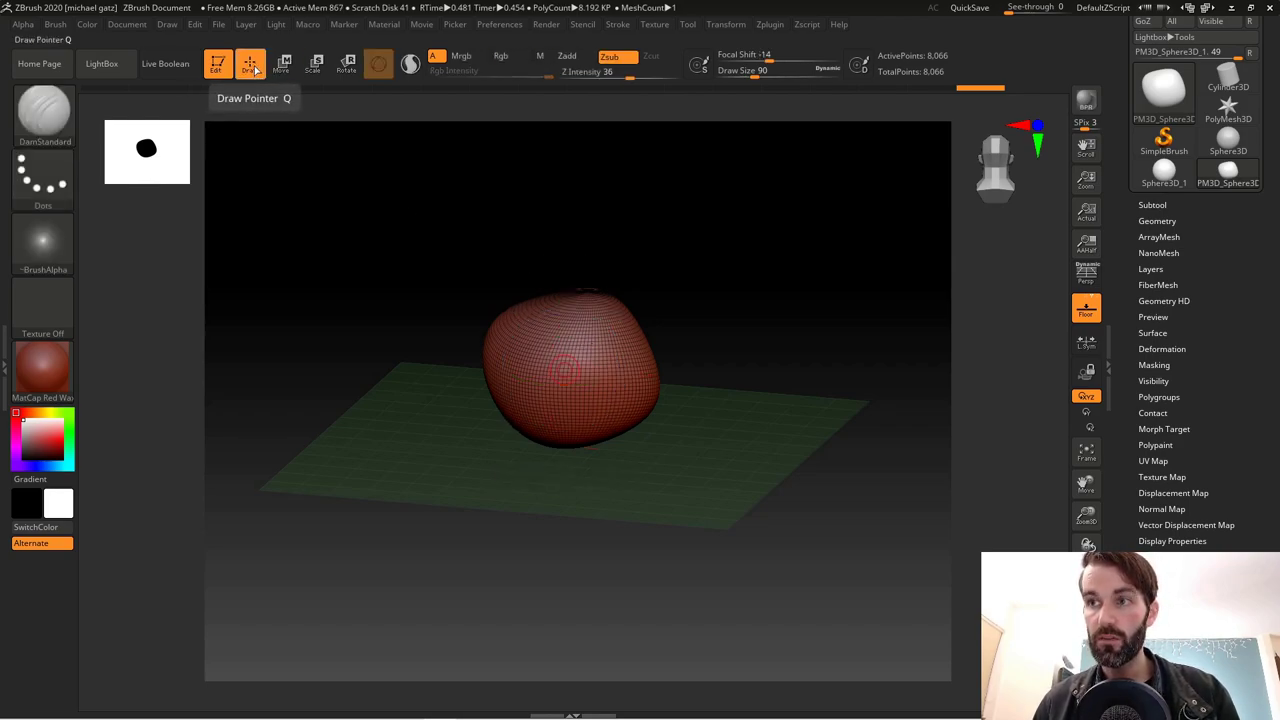
click(48, 104)
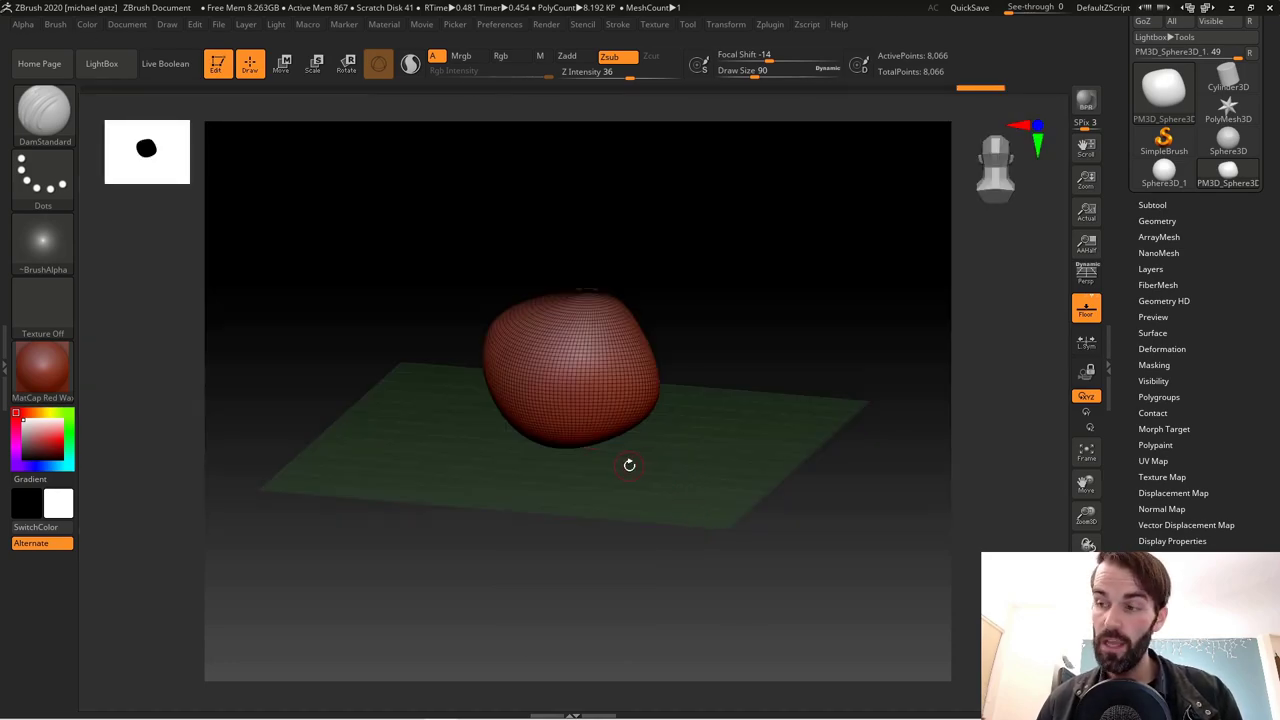
key(b)
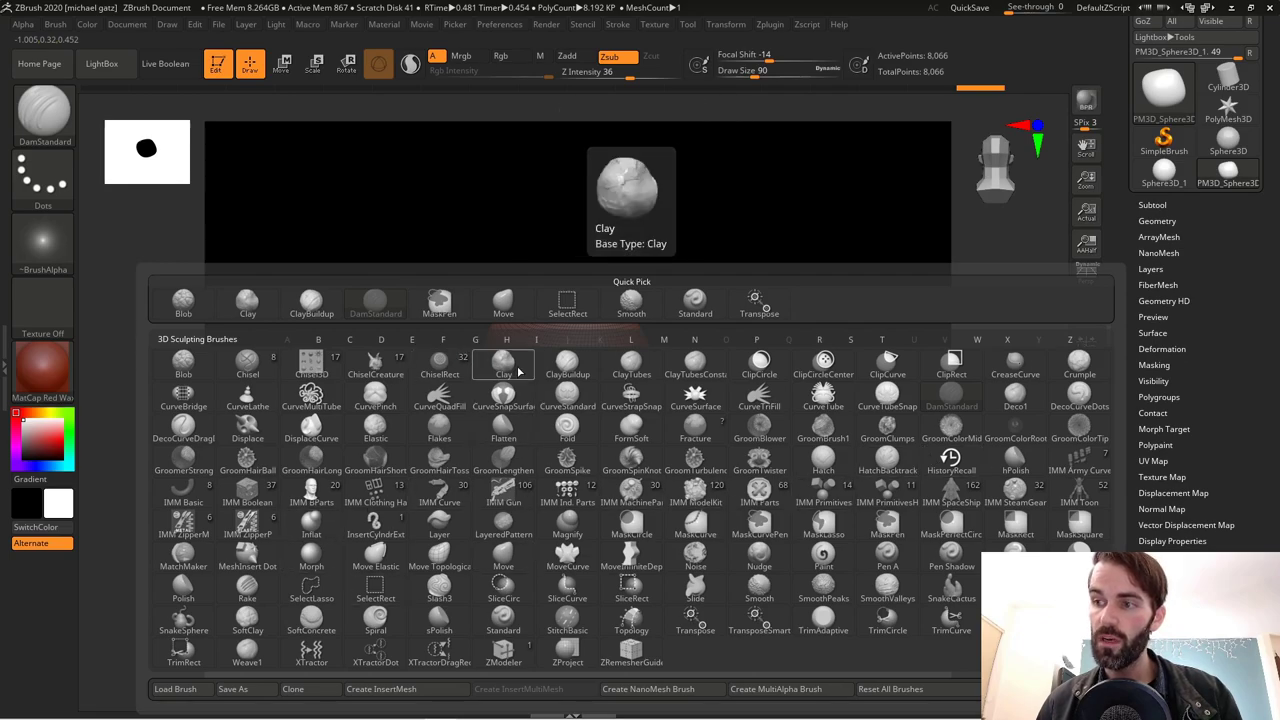
Select the ClayBuildup brush and build up face-like clay lumps on the sphere's front
key(c)
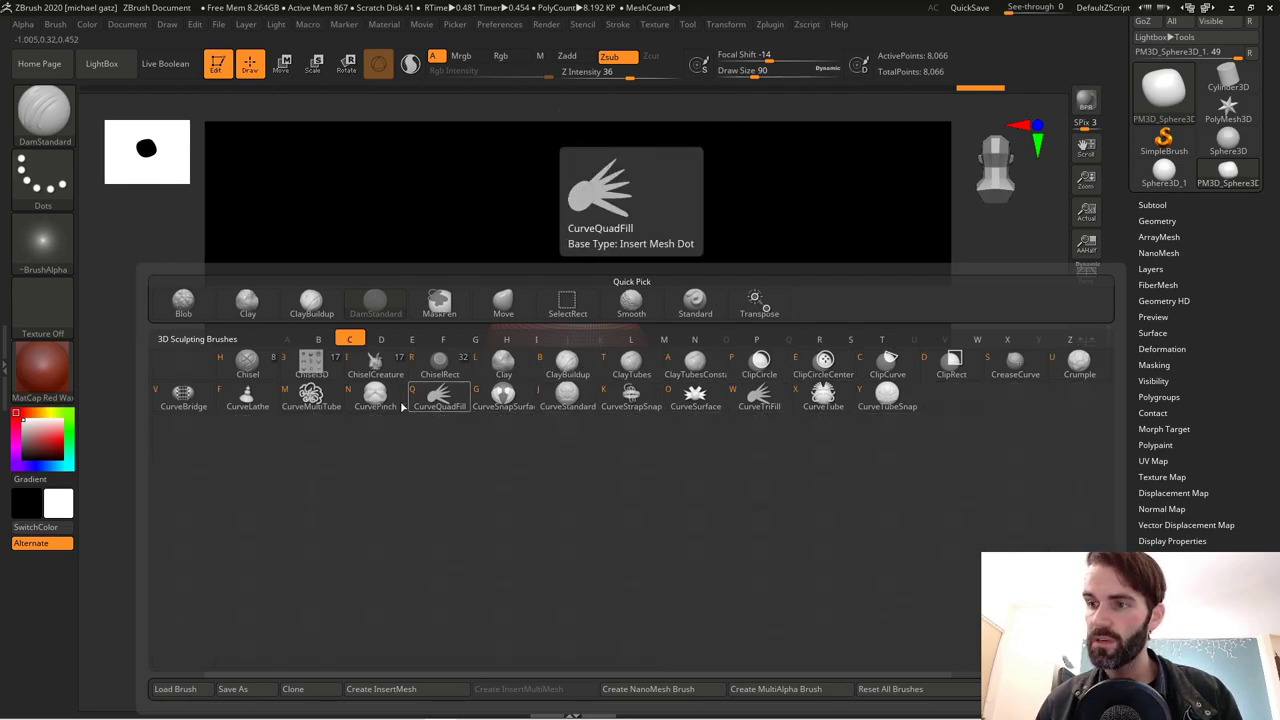
click(571, 366)
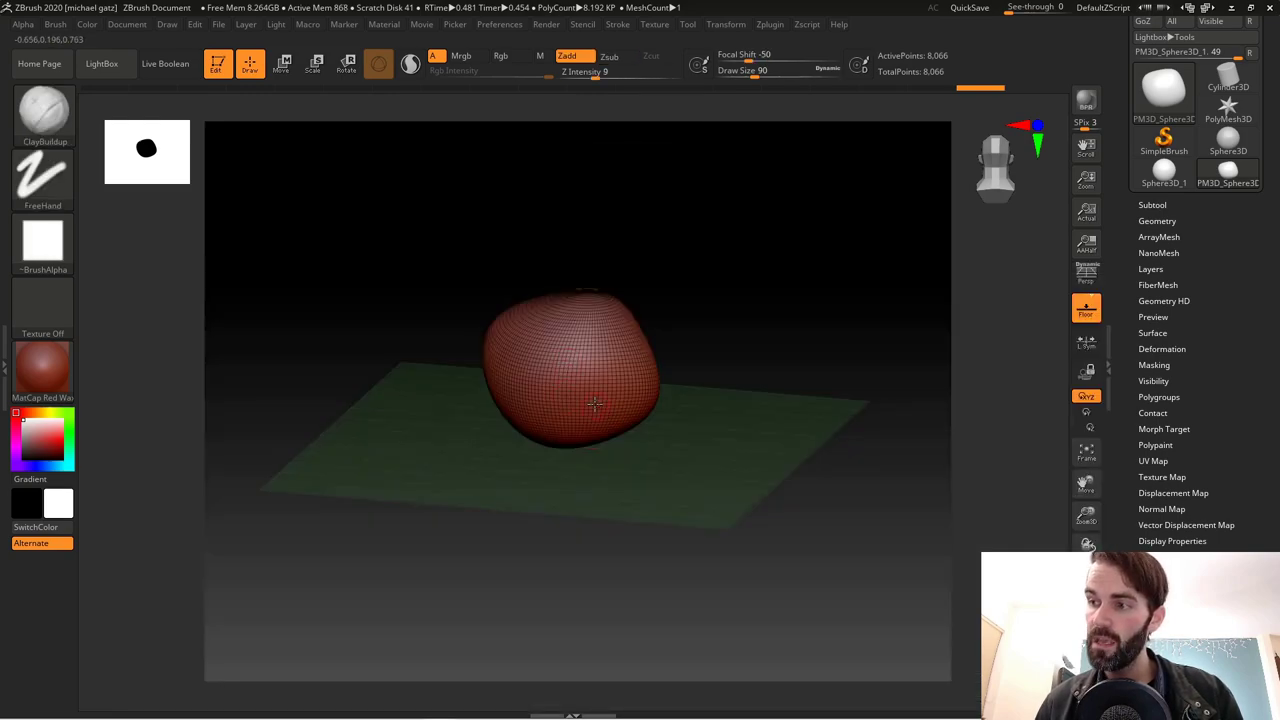
key(b)
key(c)
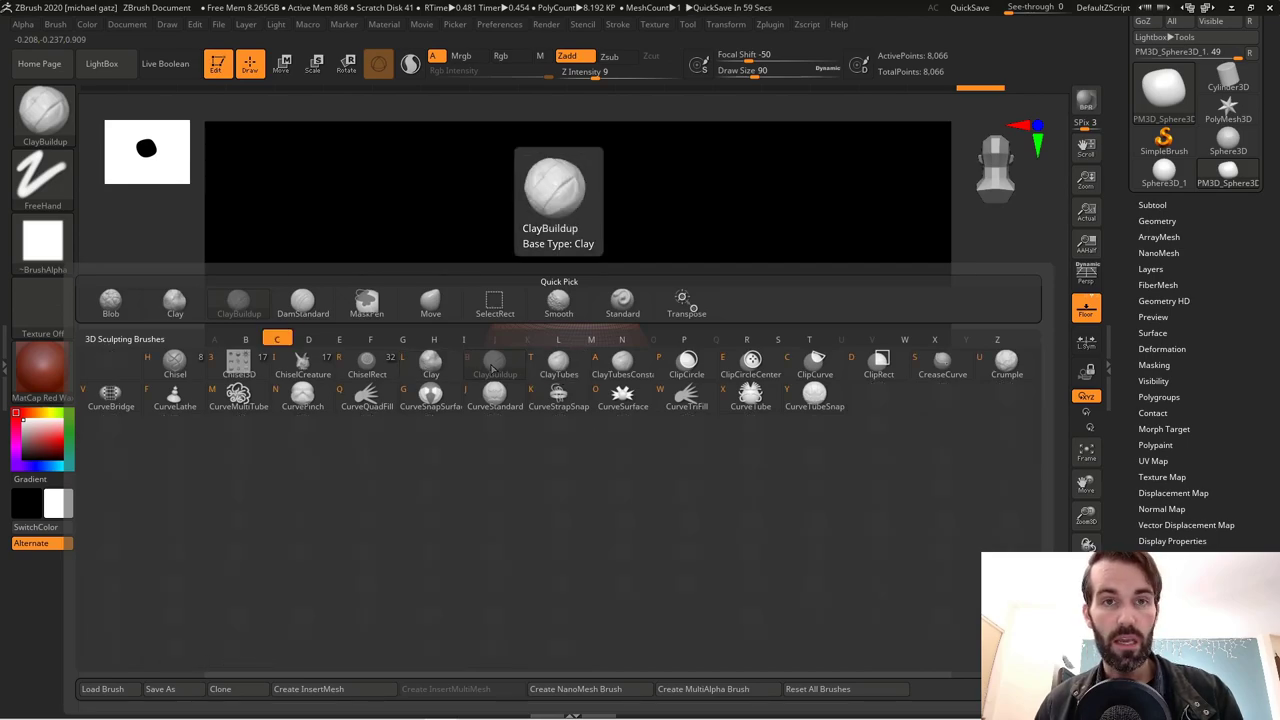
click(493, 367)
mouse_move(573, 356)
mouse_down()
mouse_move(600, 402)
mouse_move(530, 340)
mouse_move(570, 325)
mouse_move(591, 380)
mouse_move(578, 376)
mouse_up()
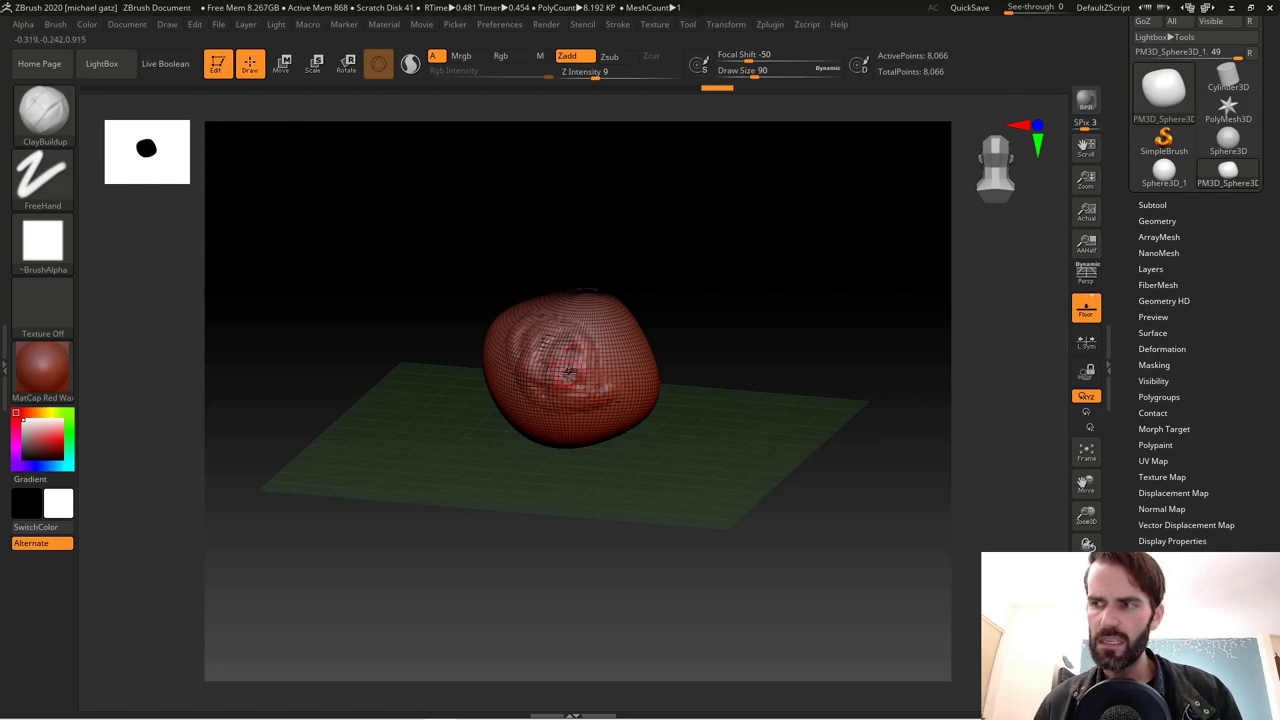
mouse_move(572, 371)
mouse_down()
mouse_move(629, 362)
mouse_move(575, 342)
mouse_move(564, 398)
mouse_move(505, 397)
mouse_move(601, 405)
mouse_move(507, 332)
mouse_move(612, 340)
mouse_up()
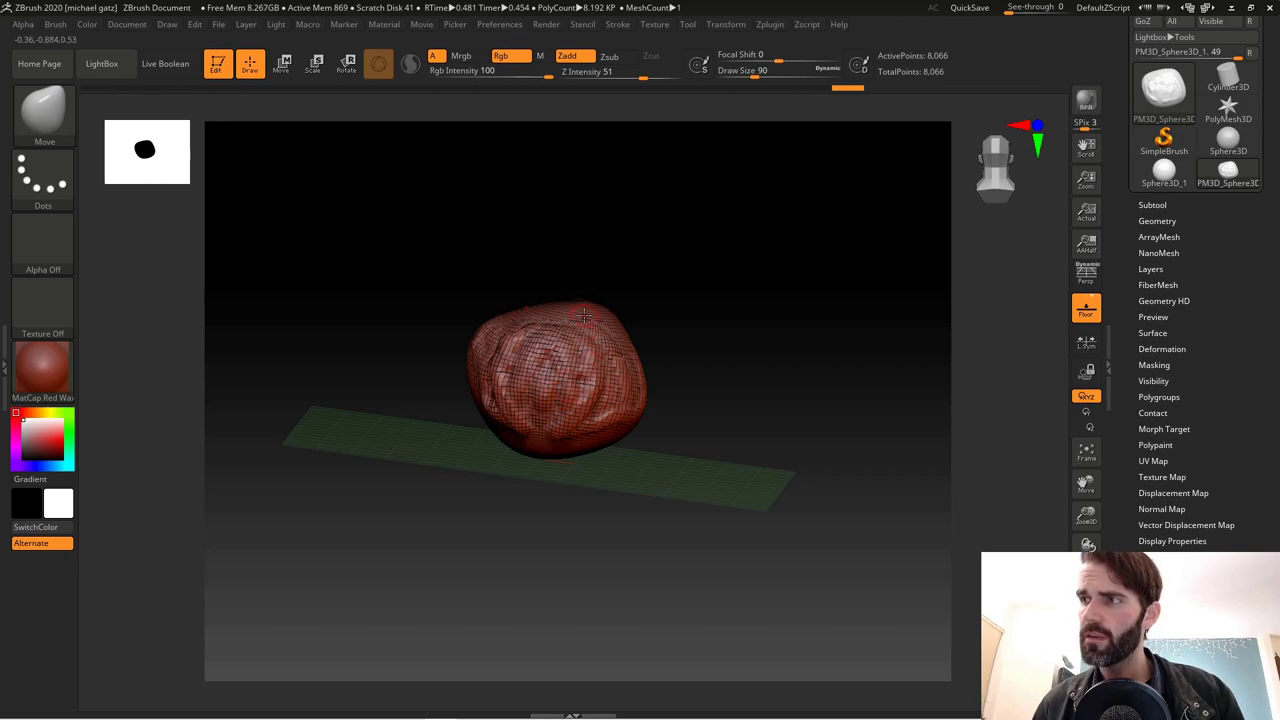
Enlarge the brush from 90 to 182, pick ClayBuildup, and turn the sculpt to face front
key(space)
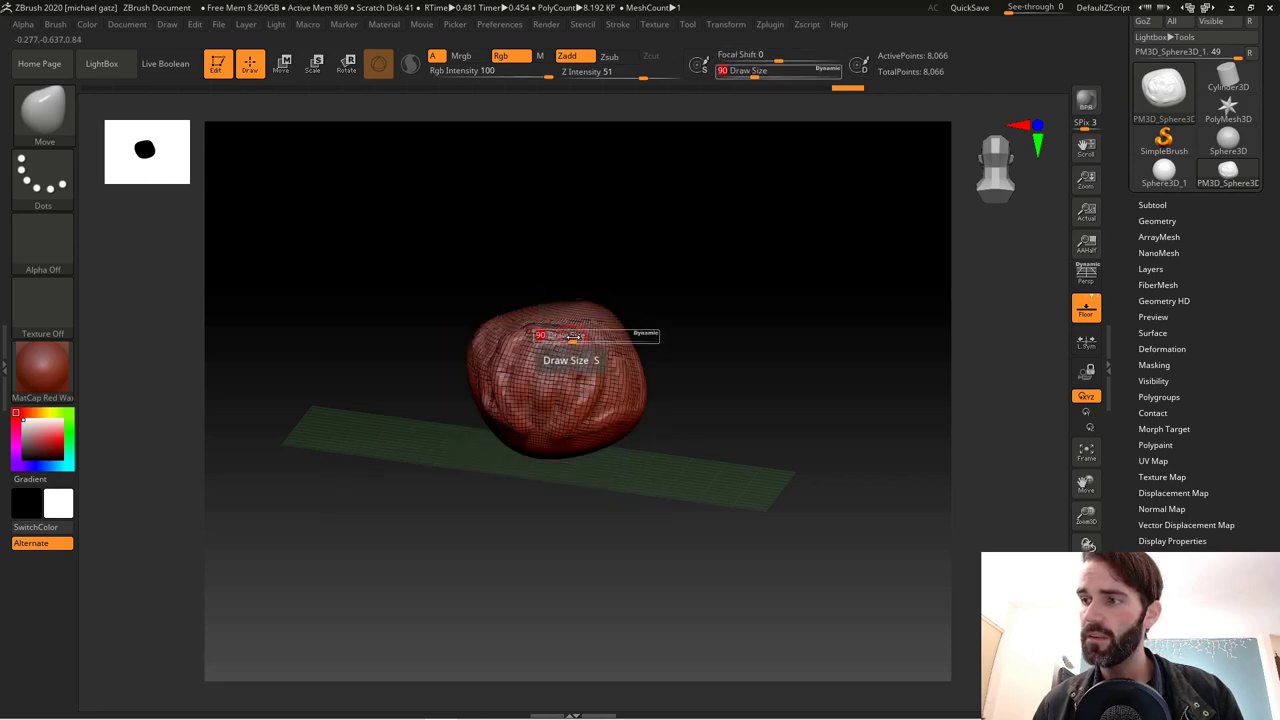
mouse_move(571, 340)
mouse_down()
mouse_move(611, 348)
mouse_move(558, 410)
mouse_move(541, 504)
mouse_move(600, 460)
mouse_move(633, 466)
mouse_move(578, 325)
mouse_move(694, 300)
mouse_up()
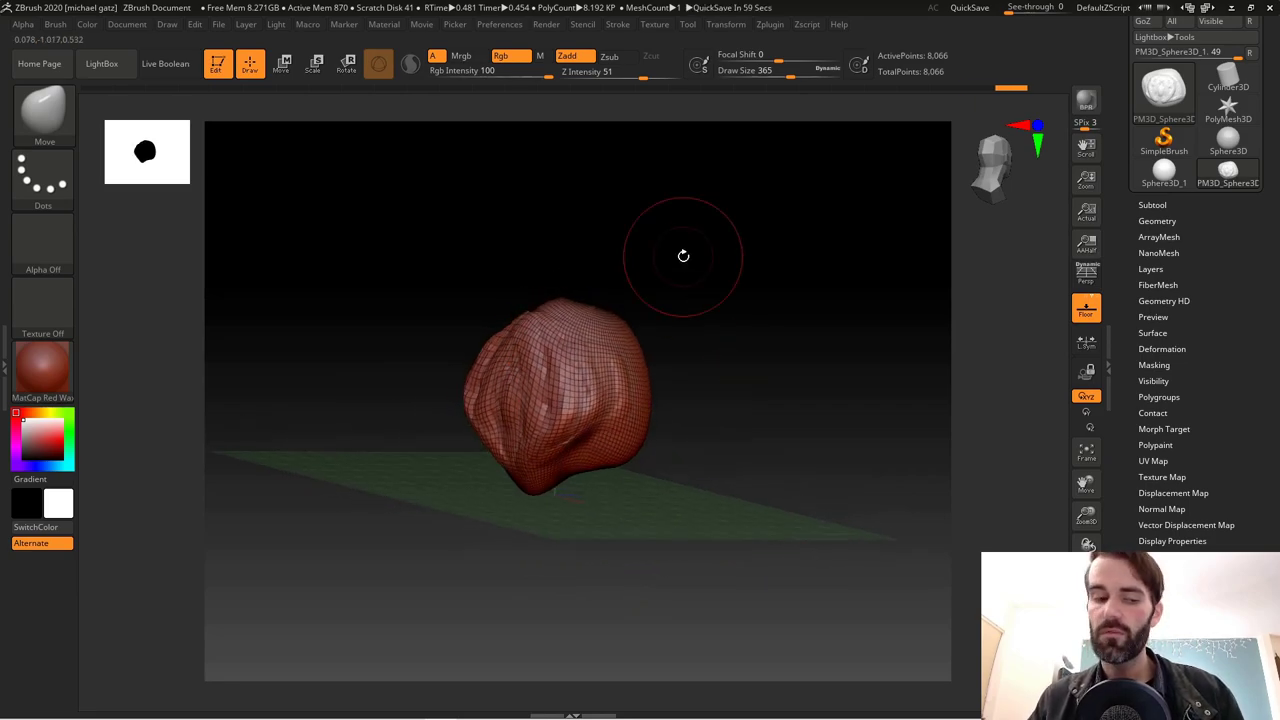
drag(700, 374, 503, 457)
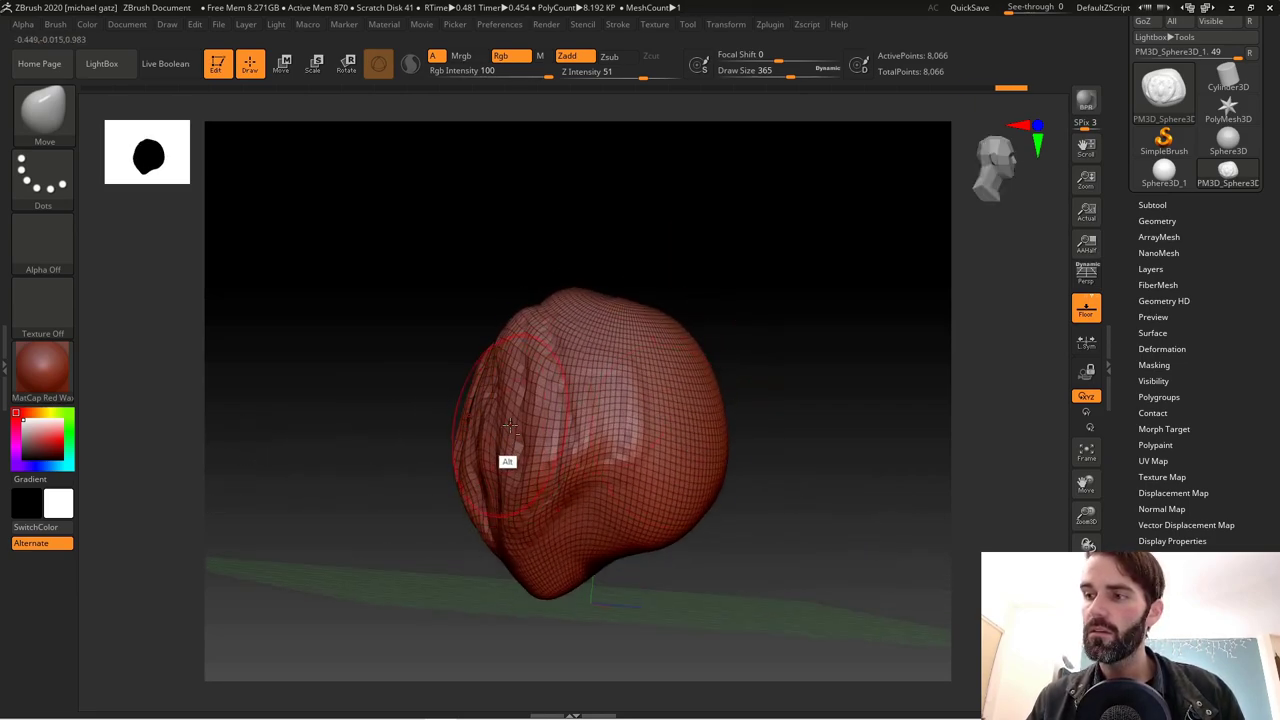
key(b)
key(c)
key(b)
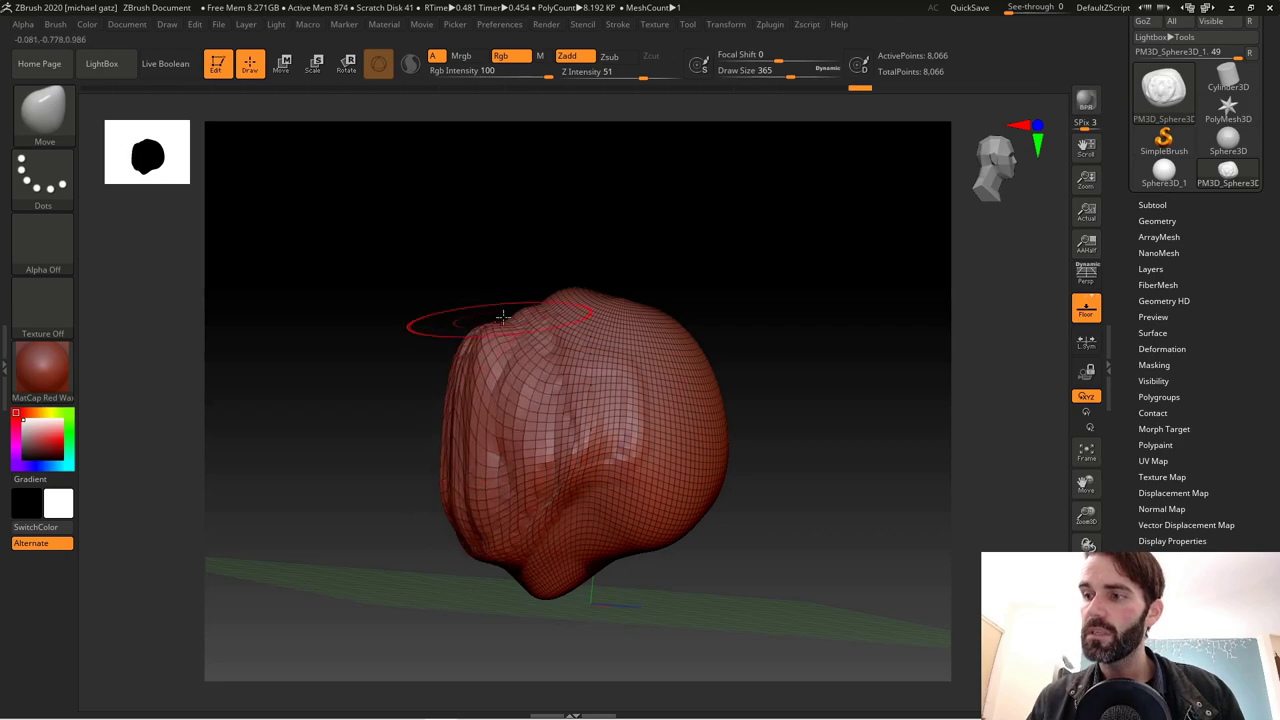
shift+drag(235, 280, 217, 265)
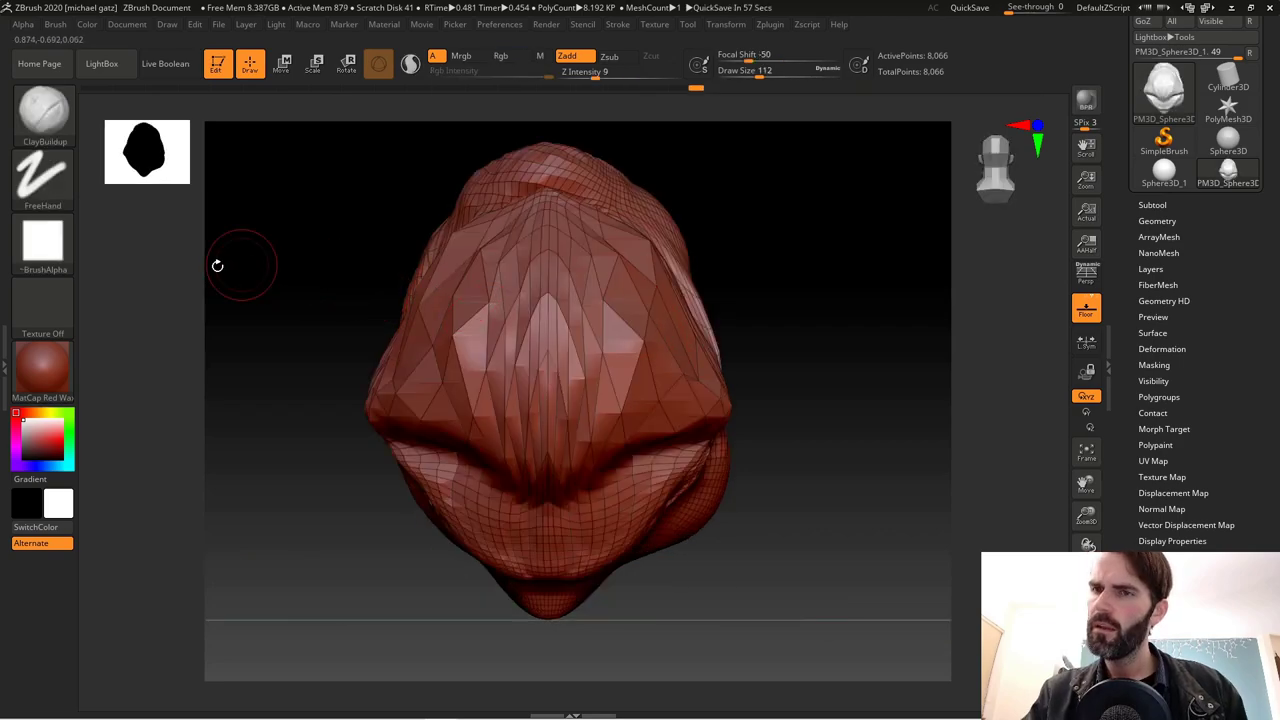
Use Alpha 39 and build vertical clay ridges along the sculpt's right side
click(55, 255)
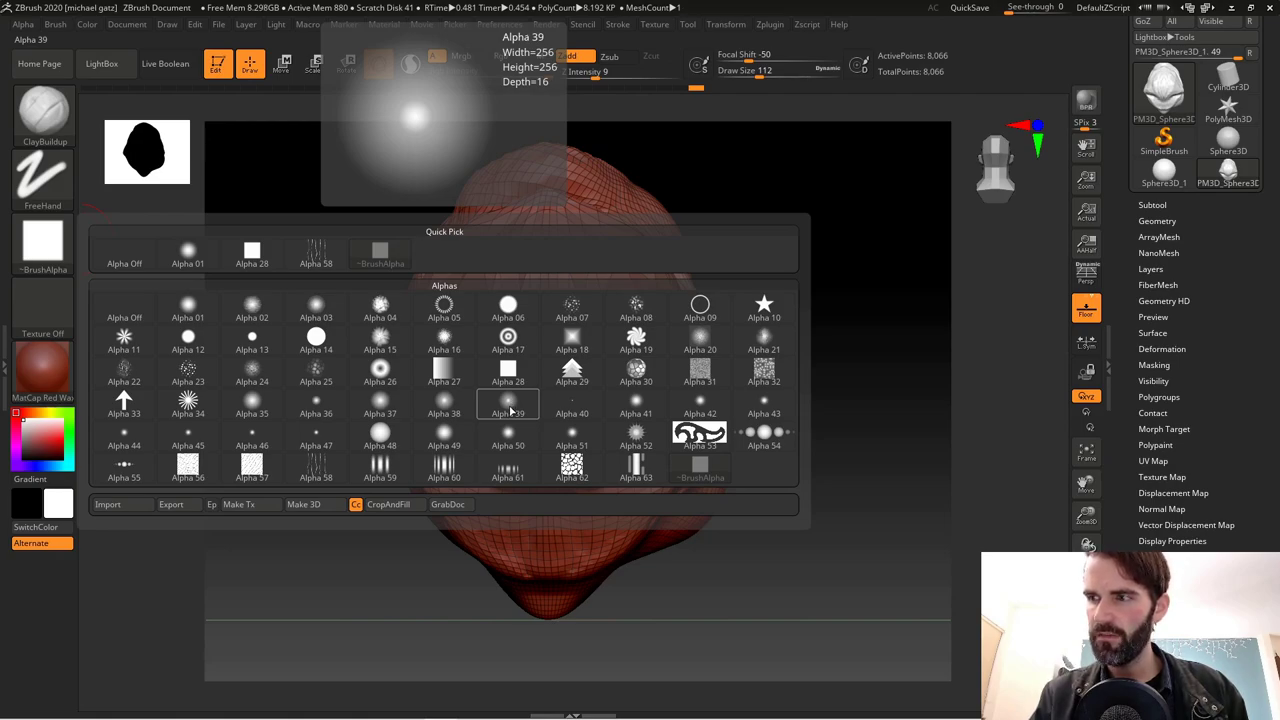
click(510, 410)
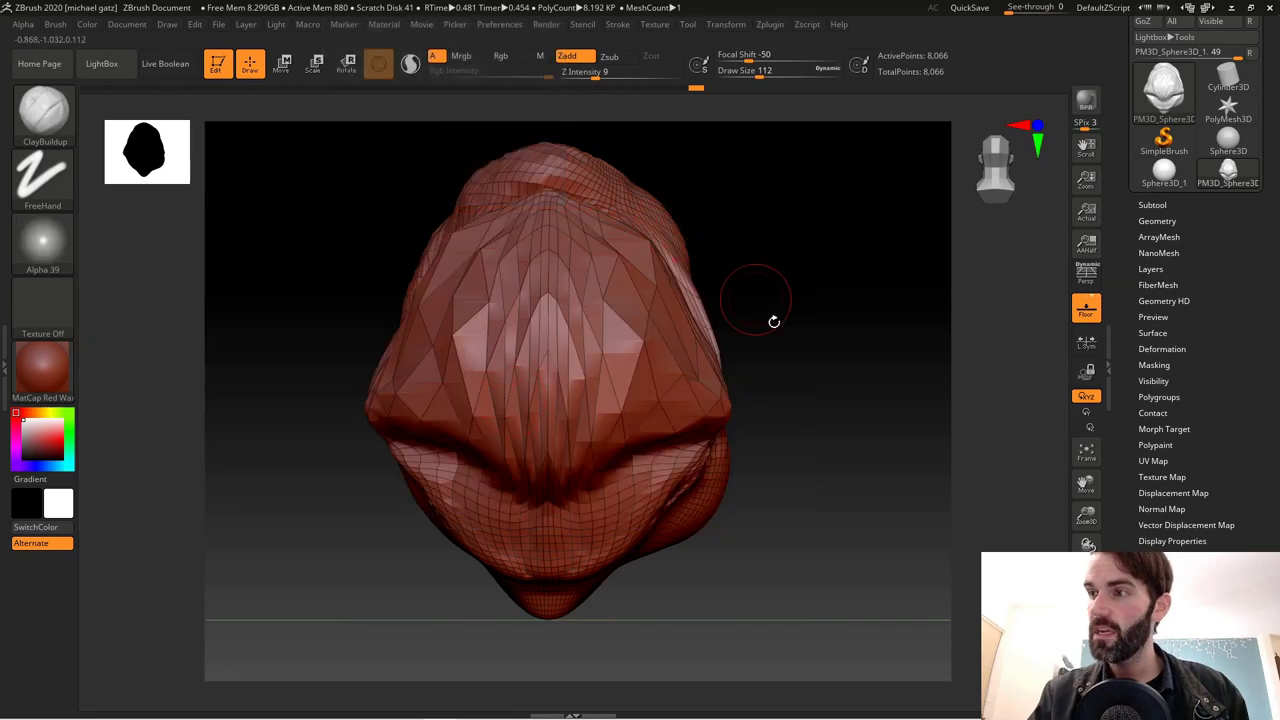
mouse_move(771, 317)
right_down()
mouse_move(745, 290)
mouse_move(760, 255)
right_up()
mouse_move(730, 368)
mouse_down()
mouse_move(730, 432)
mouse_move(752, 284)
mouse_move(743, 228)
mouse_move(750, 287)
mouse_move(730, 433)
mouse_move(770, 440)
mouse_up()
Orbit around the sculpt to inspect the new ridges from several angles
right_drag(867, 461, 855, 380)
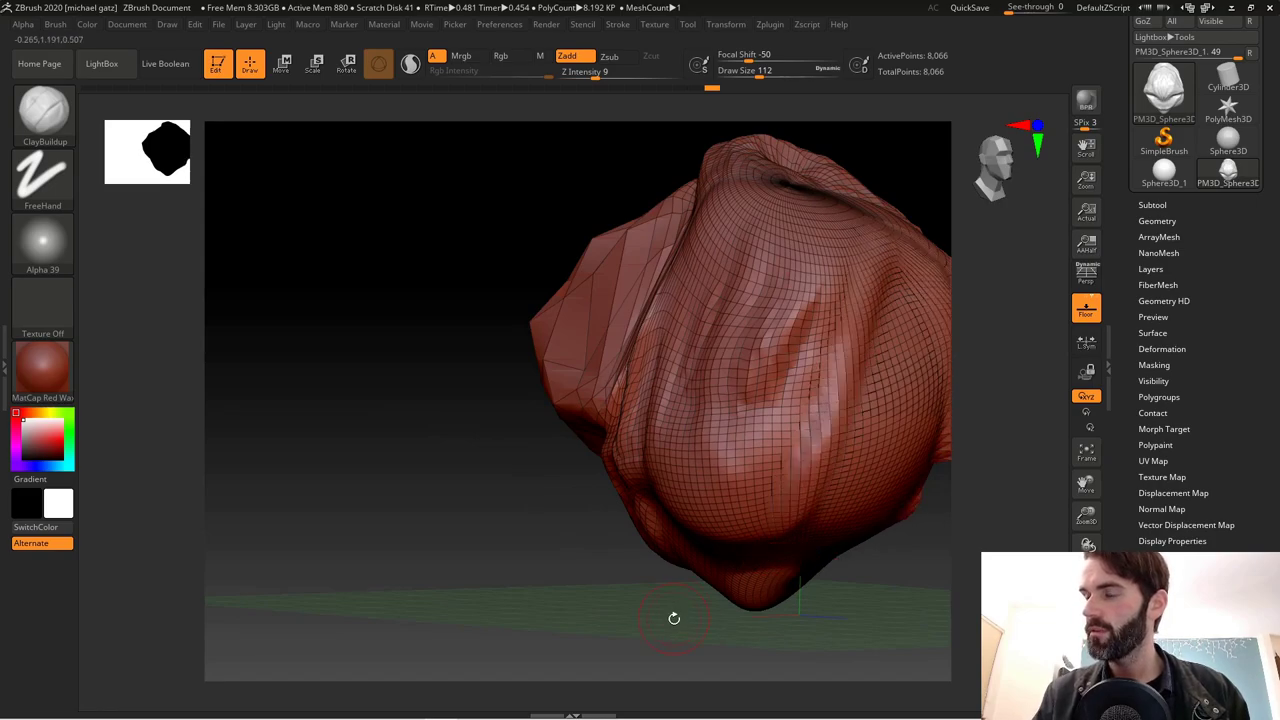
mouse_move(674, 614)
right_down()
mouse_move(671, 571)
mouse_move(57, 371)
right_up()
click(57, 378)
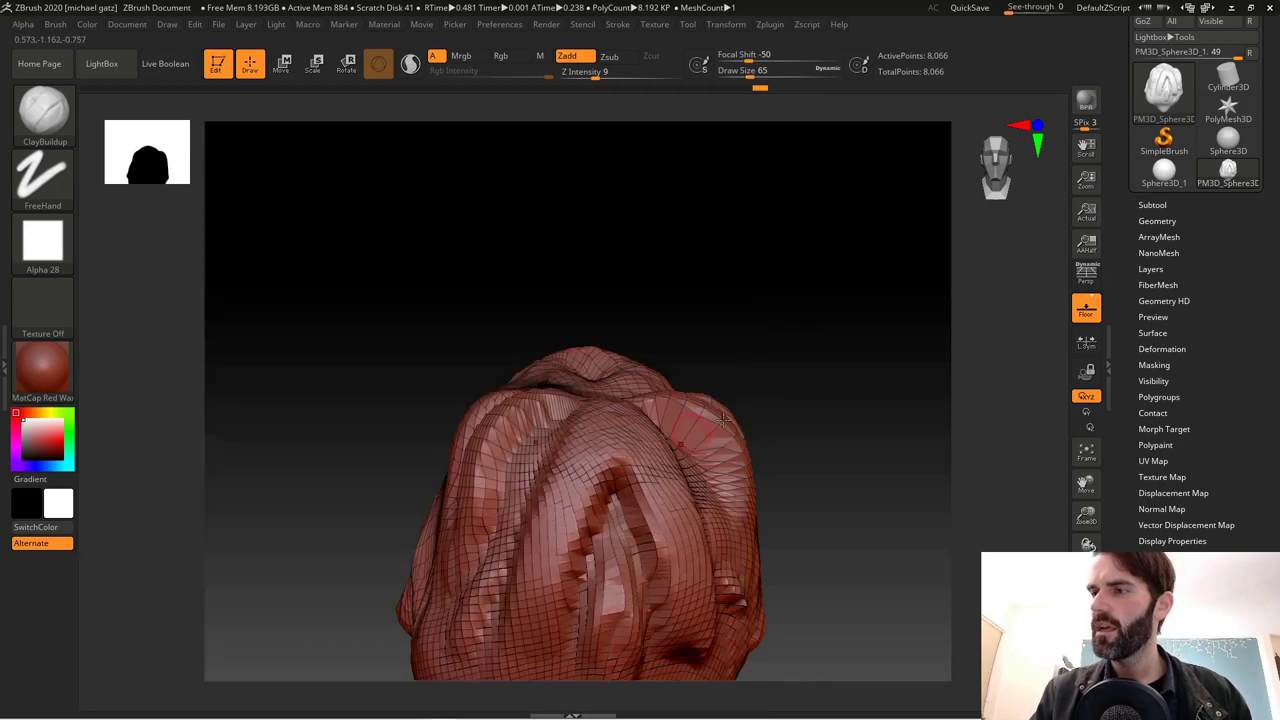
mouse_move(839, 412)
mouse_down()
mouse_move(803, 331)
mouse_move(803, 289)
mouse_move(727, 395)
mouse_move(809, 437)
mouse_move(772, 388)
mouse_up()
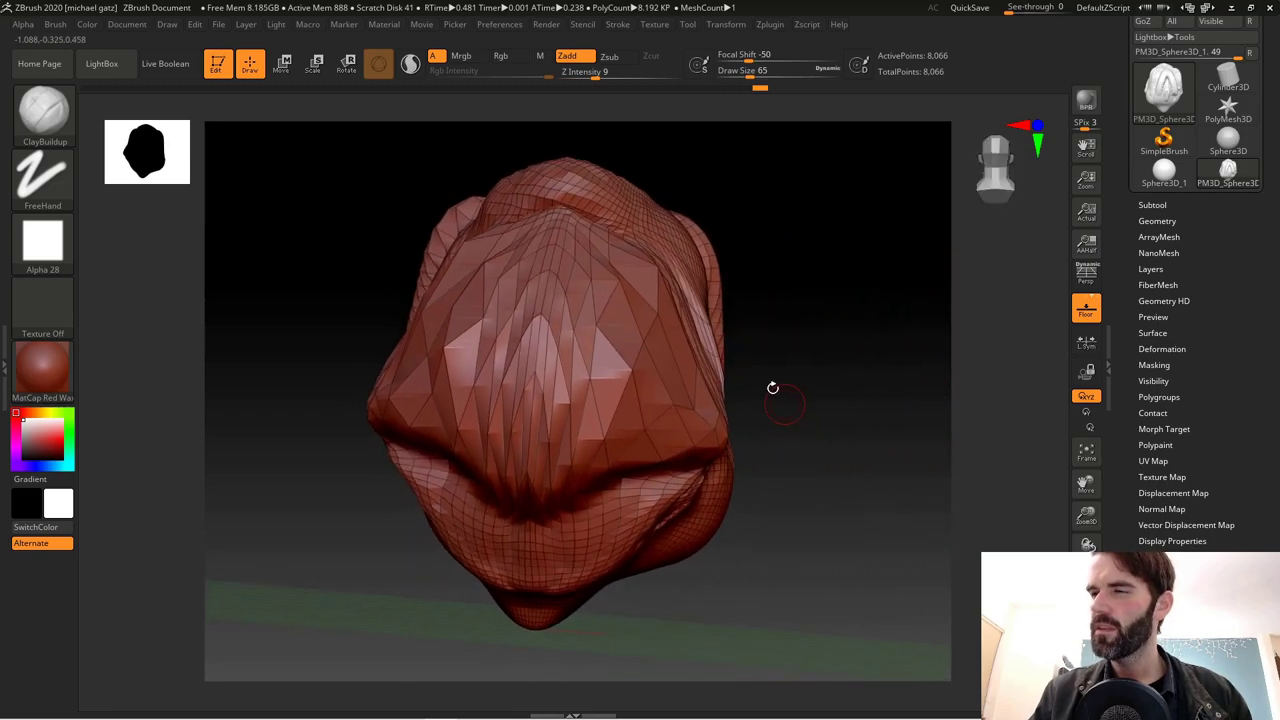
Apply the Chalk material and turn the model to see its shading
click(42, 366)
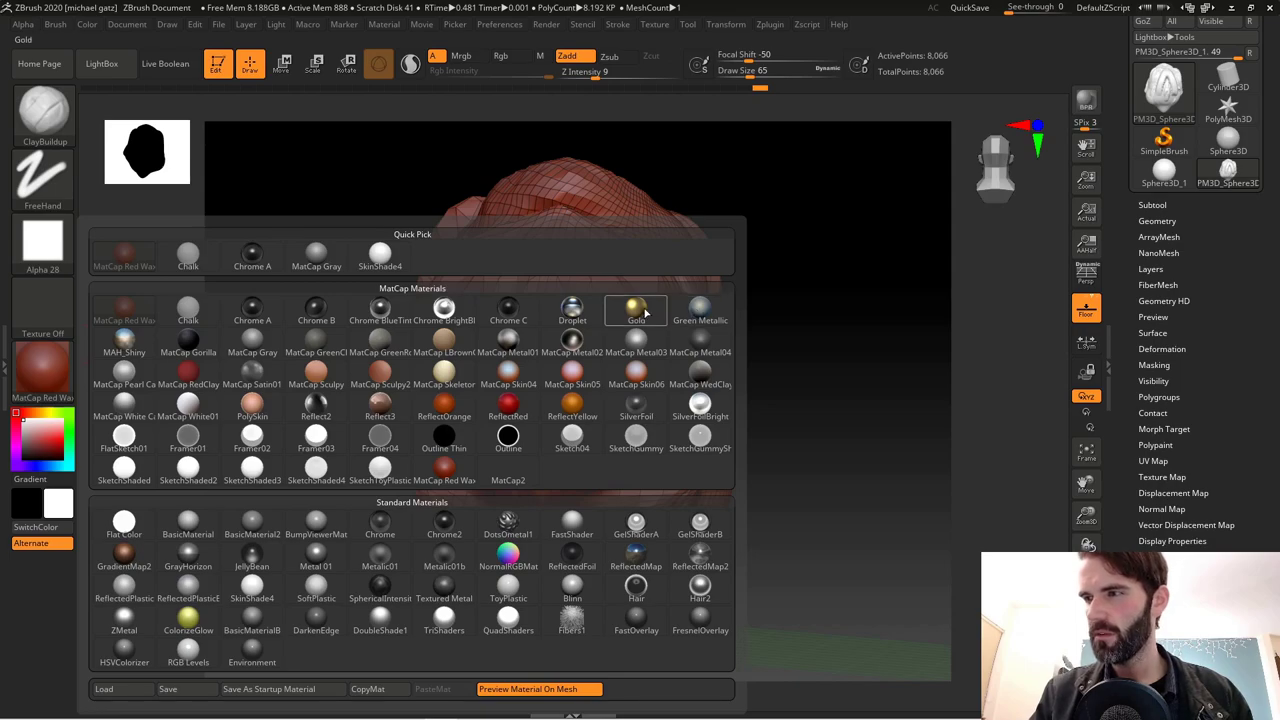
mouse_move(645, 314)
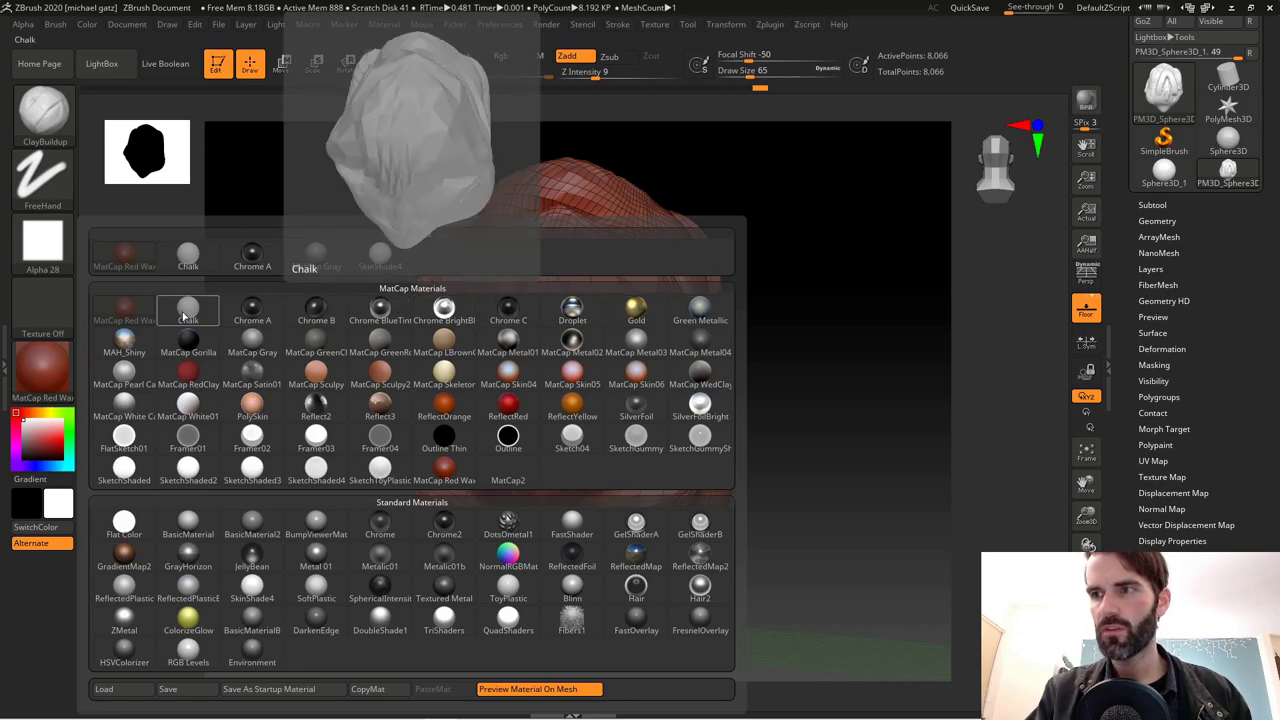
click(186, 309)
drag(776, 443, 729, 389)
Try the Chrome BlueTint material, then switch the sculpt to MatCap Pearl Cavity
click(42, 370)
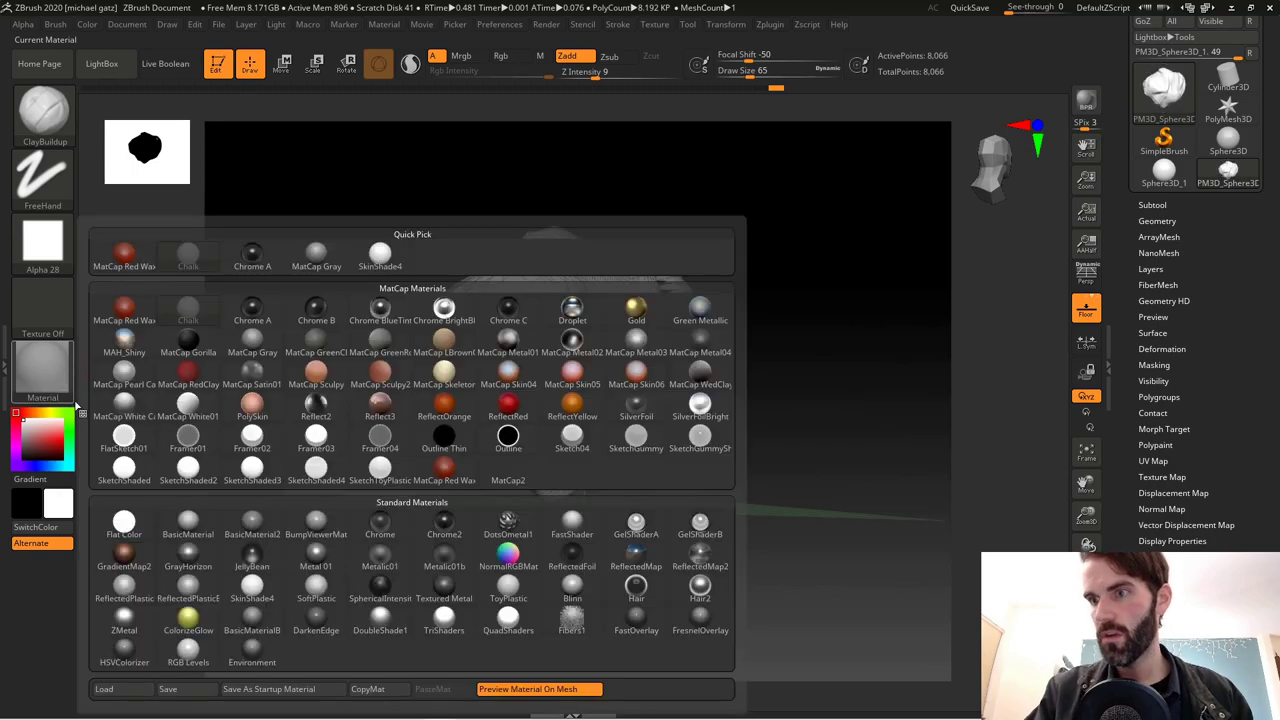
click(382, 312)
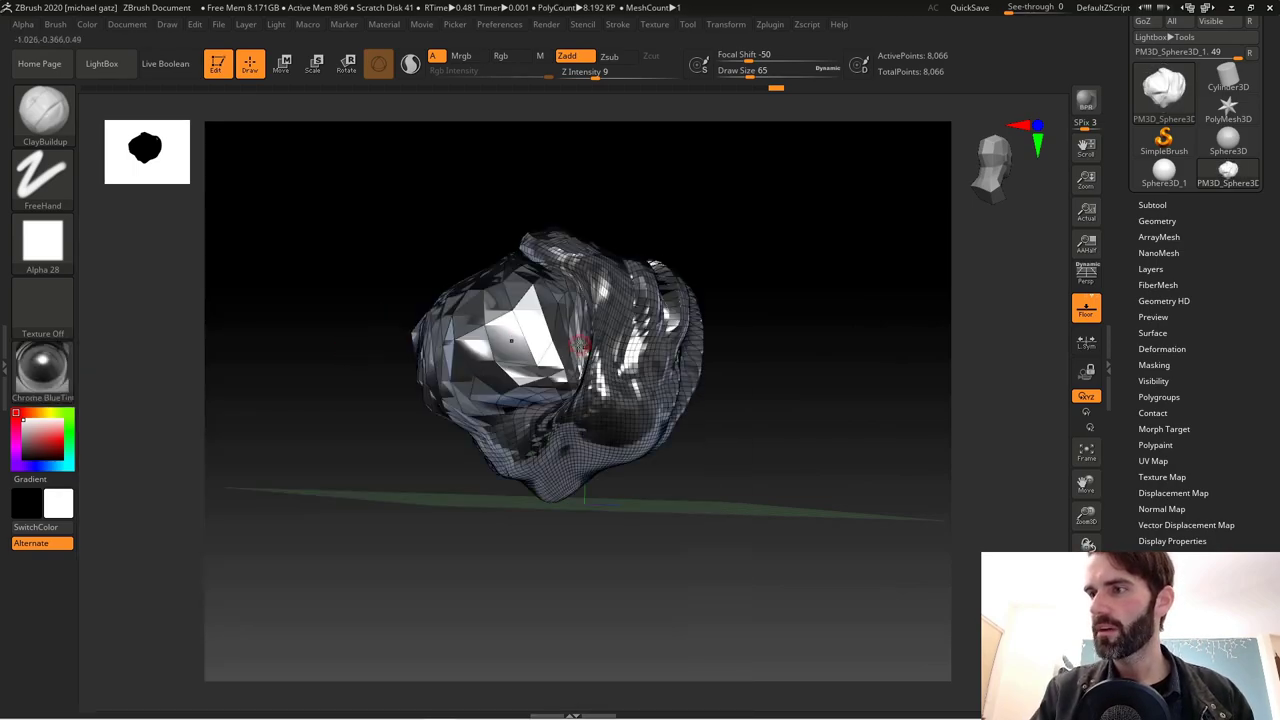
drag(600, 520, 240, 420)
click(42, 370)
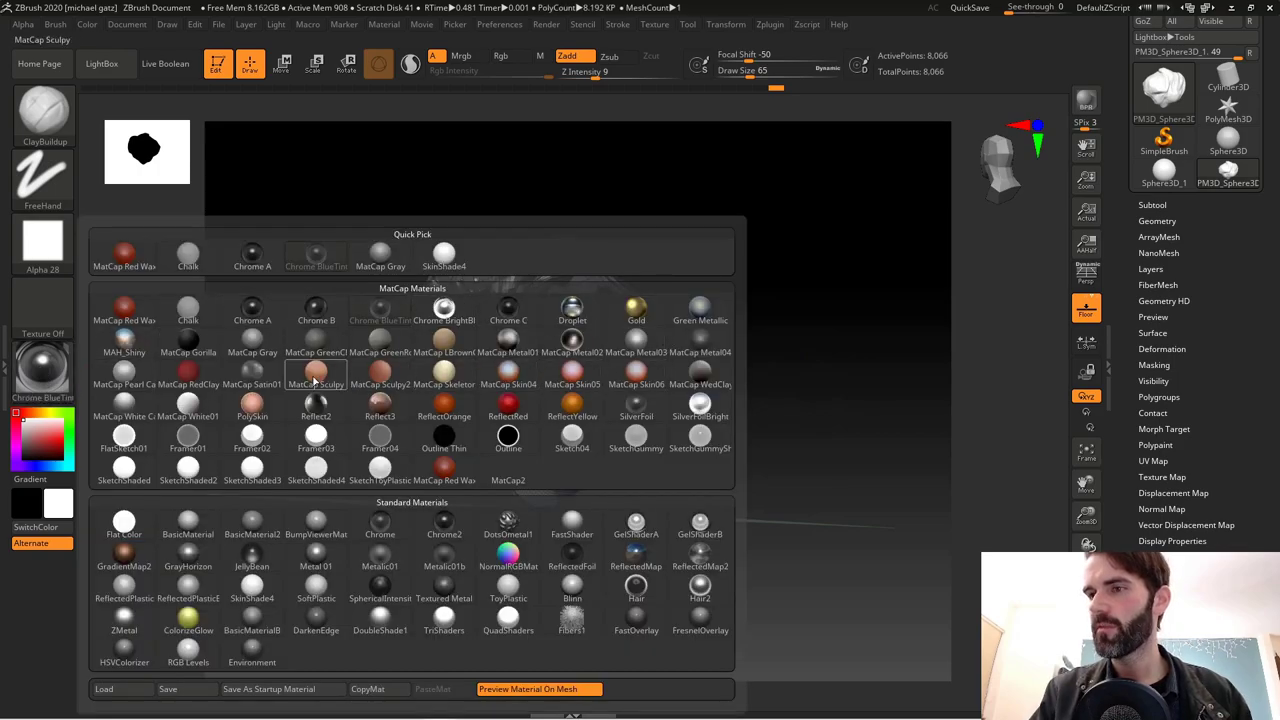
click(124, 373)
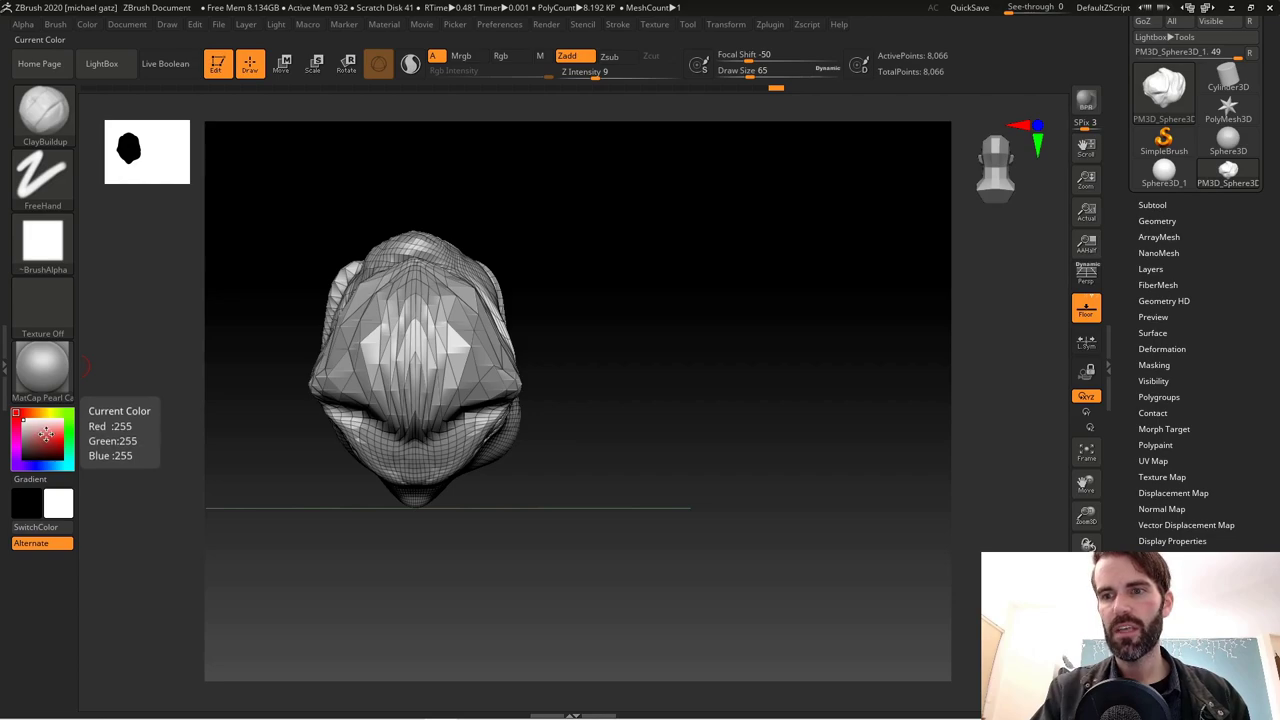
Tint the sculpt orange-yellow, then red, moving the model toward the view centre
drag(42, 432, 41, 413)
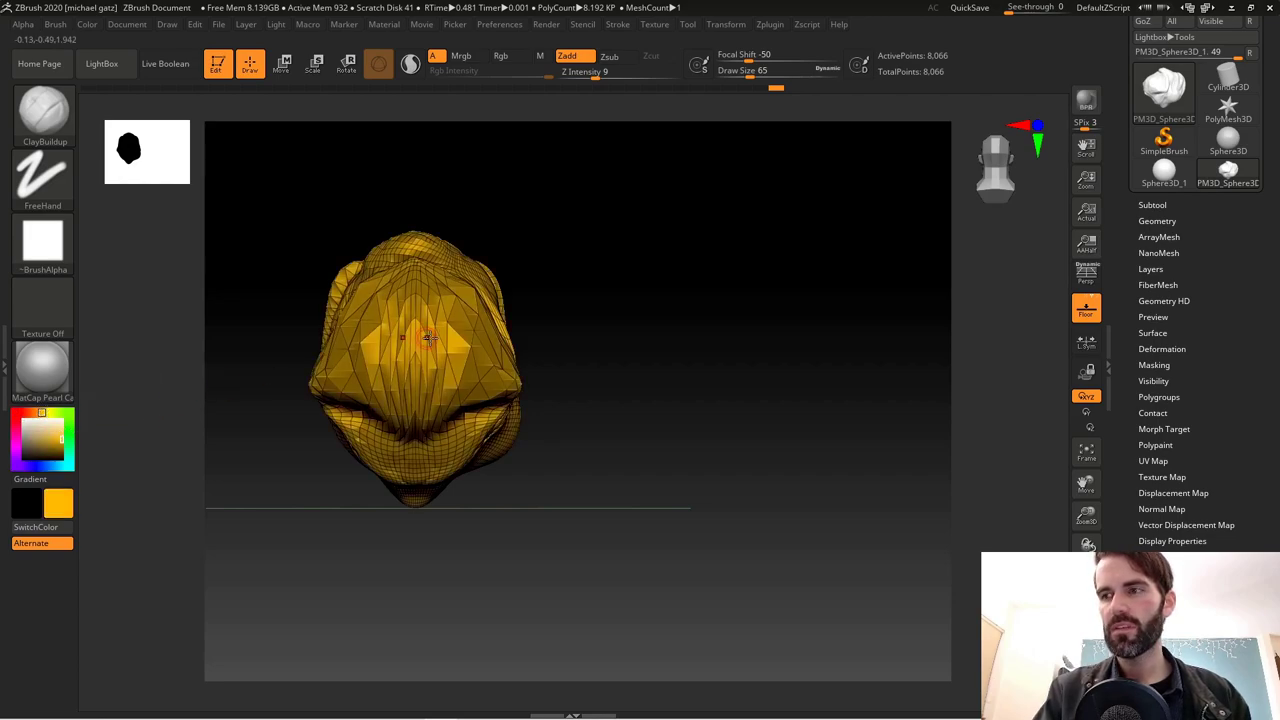
alt+drag(600, 375, 766, 369)
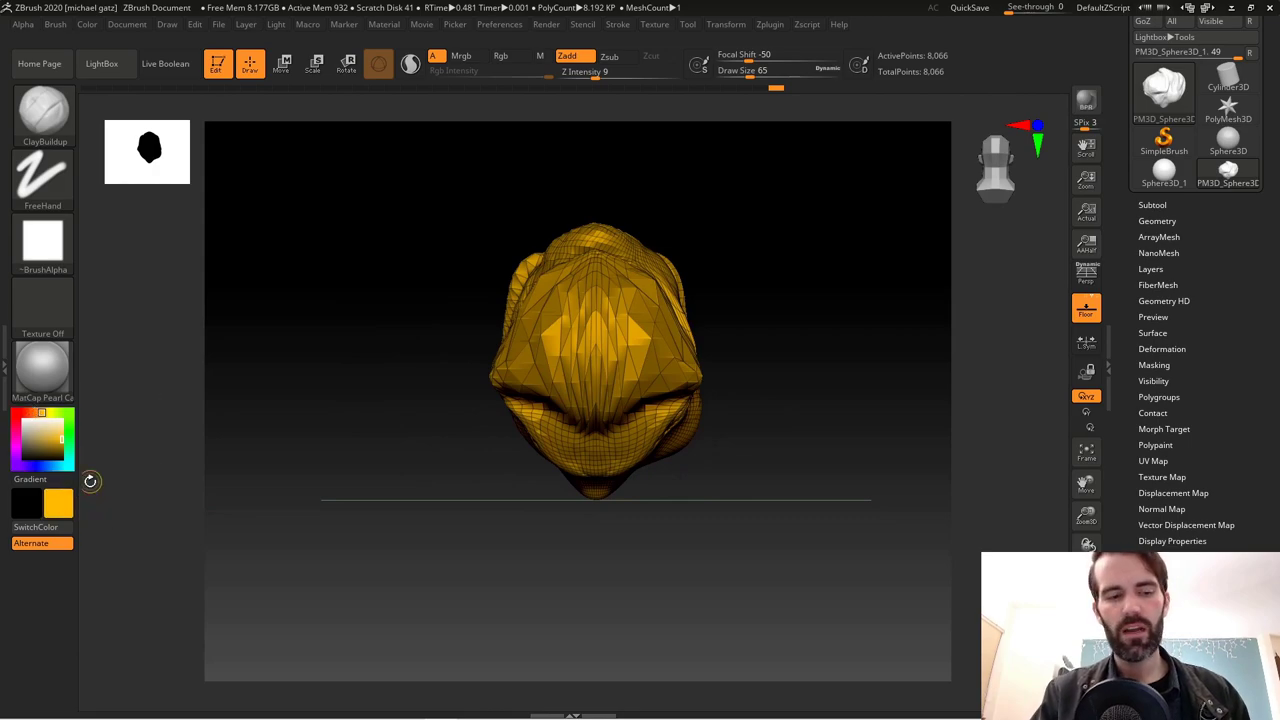
key(ctrl)
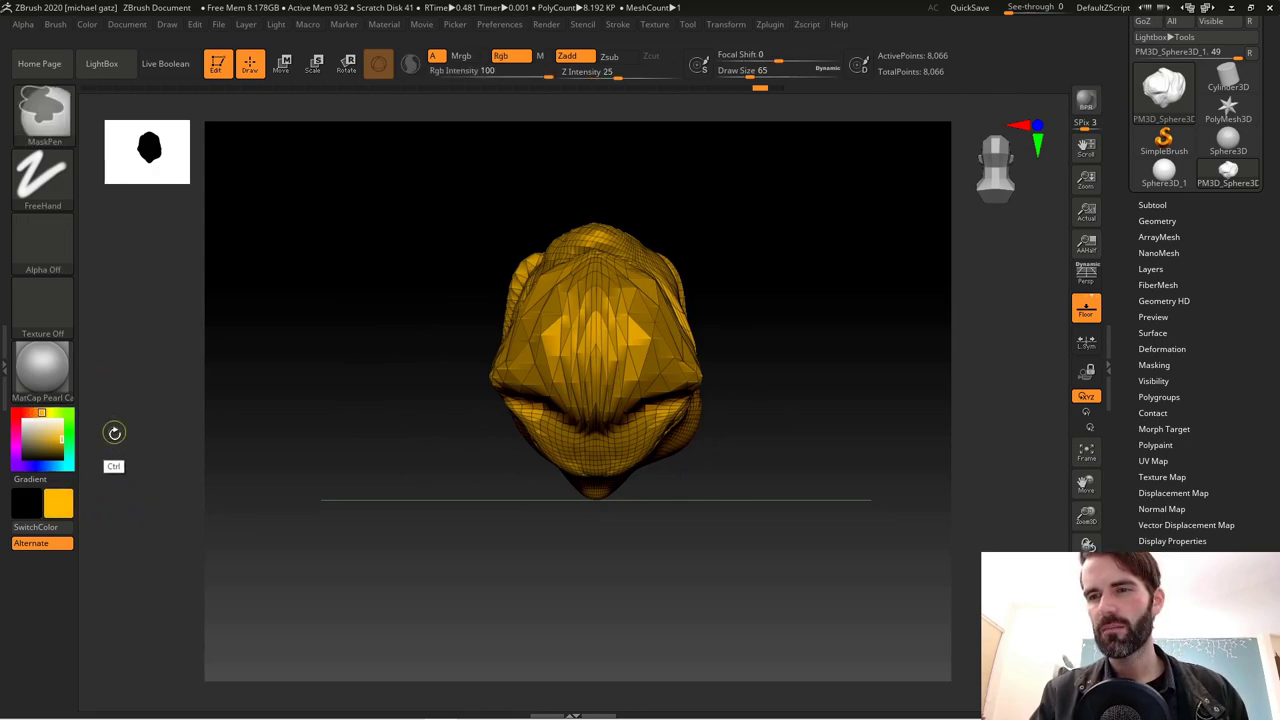
drag(46, 410, 44, 408)
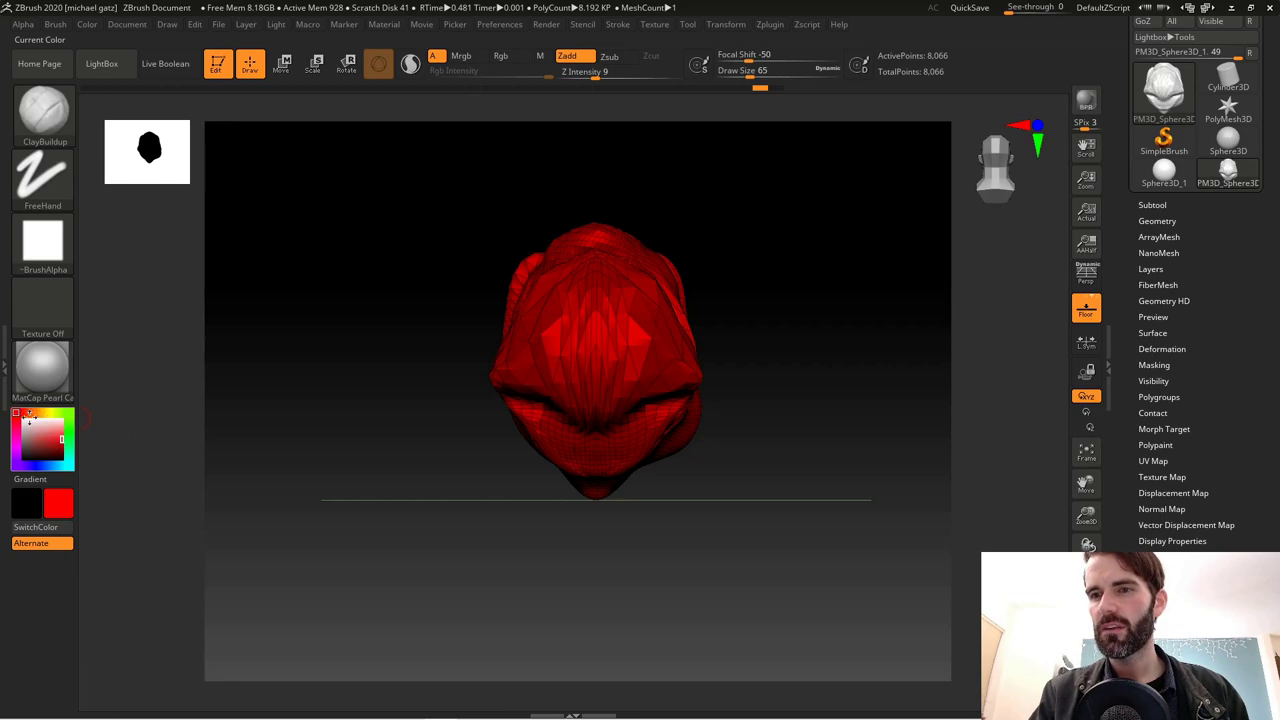
Reset the main colour to white, then make the sculpt dark red and orbit it
click(87, 24)
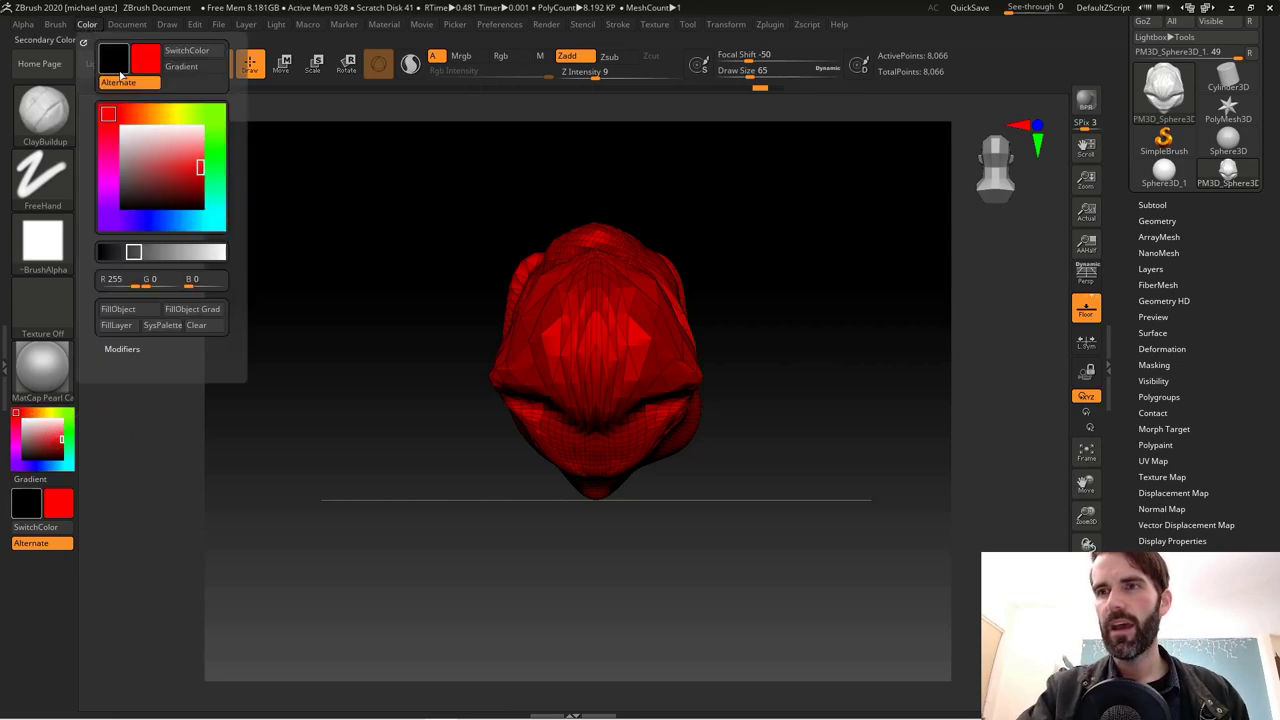
click(121, 127)
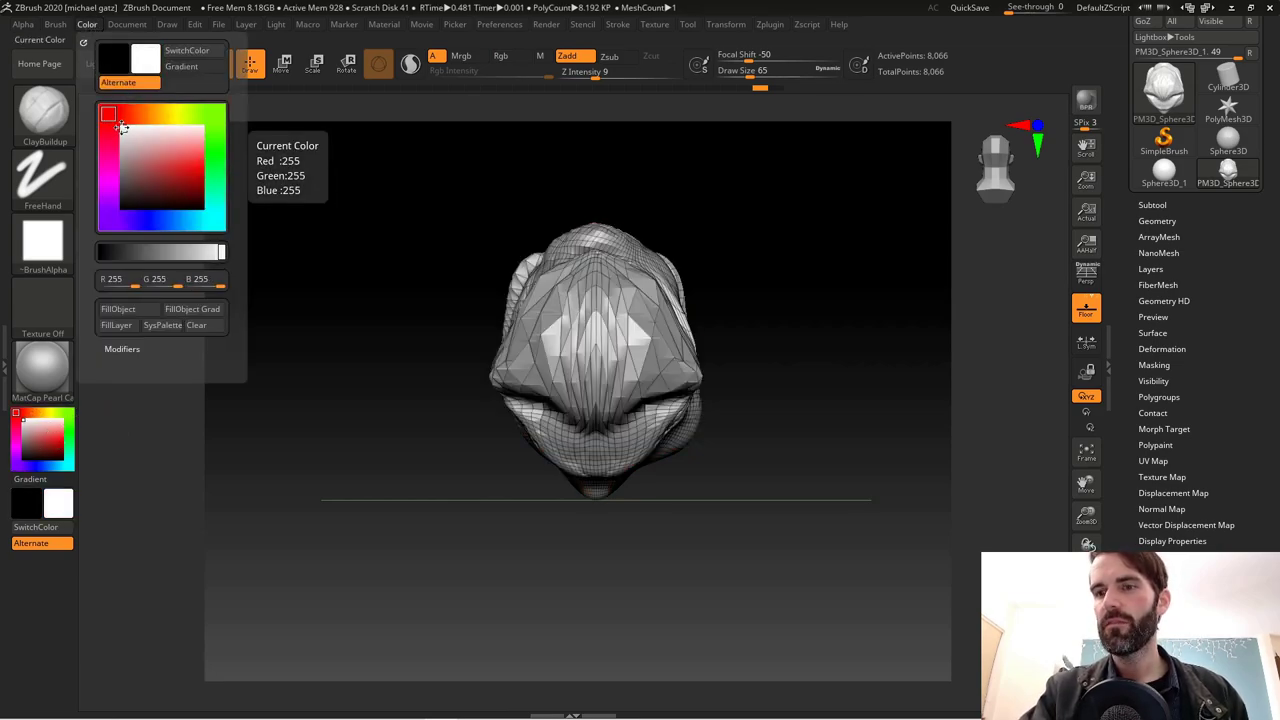
click(59, 449)
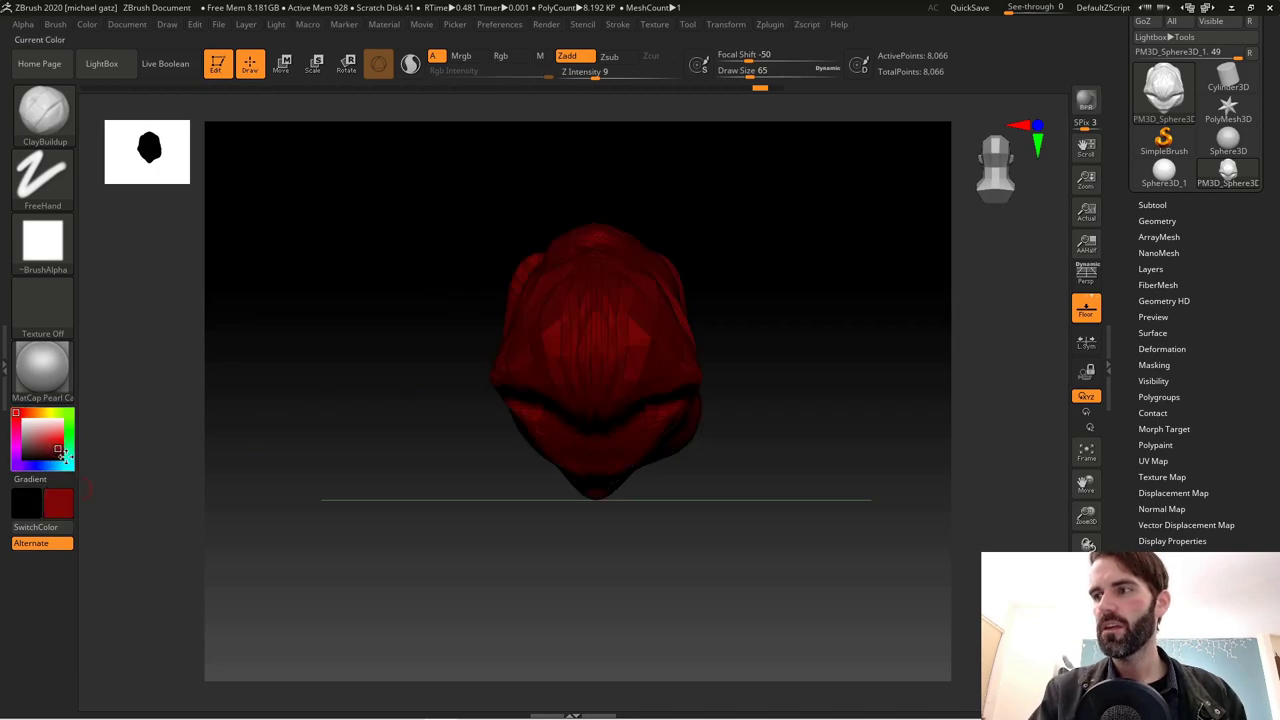
mouse_move(636, 345)
right_down()
mouse_move(426, 389)
mouse_move(445, 357)
mouse_move(239, 377)
right_up()
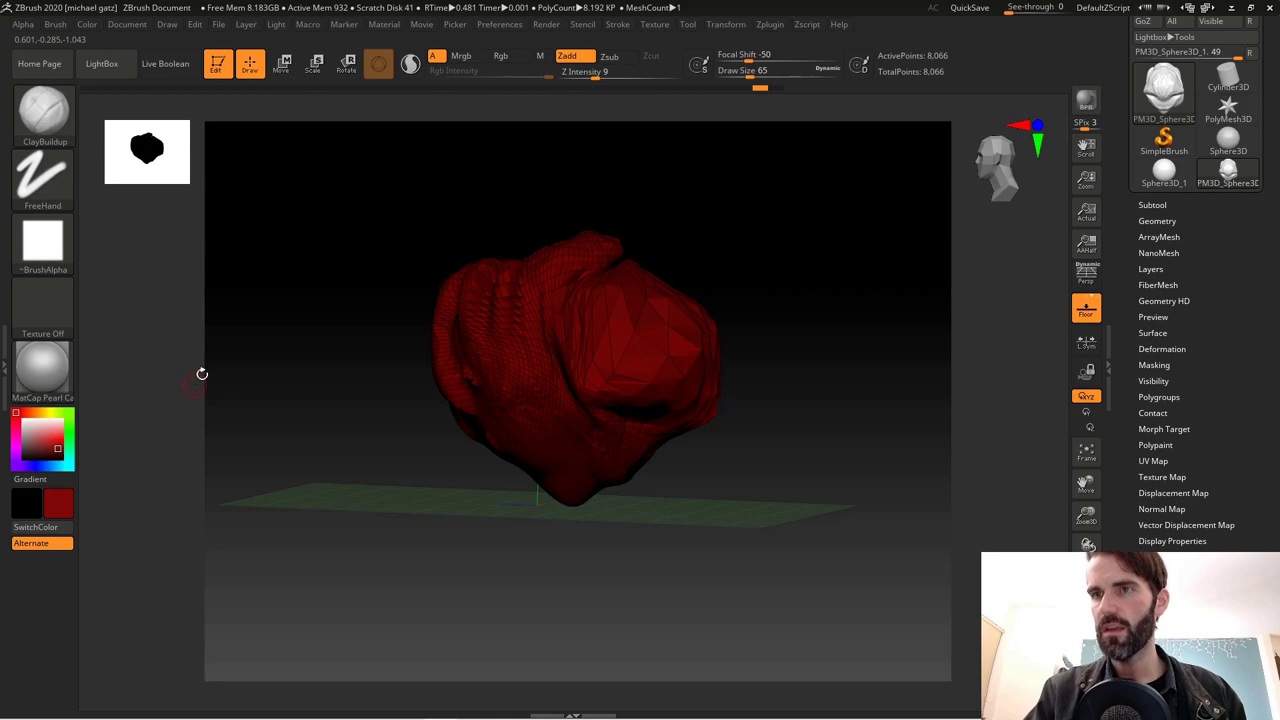
Set the main colour to white, swapping colours to black and back to white
click(88, 24)
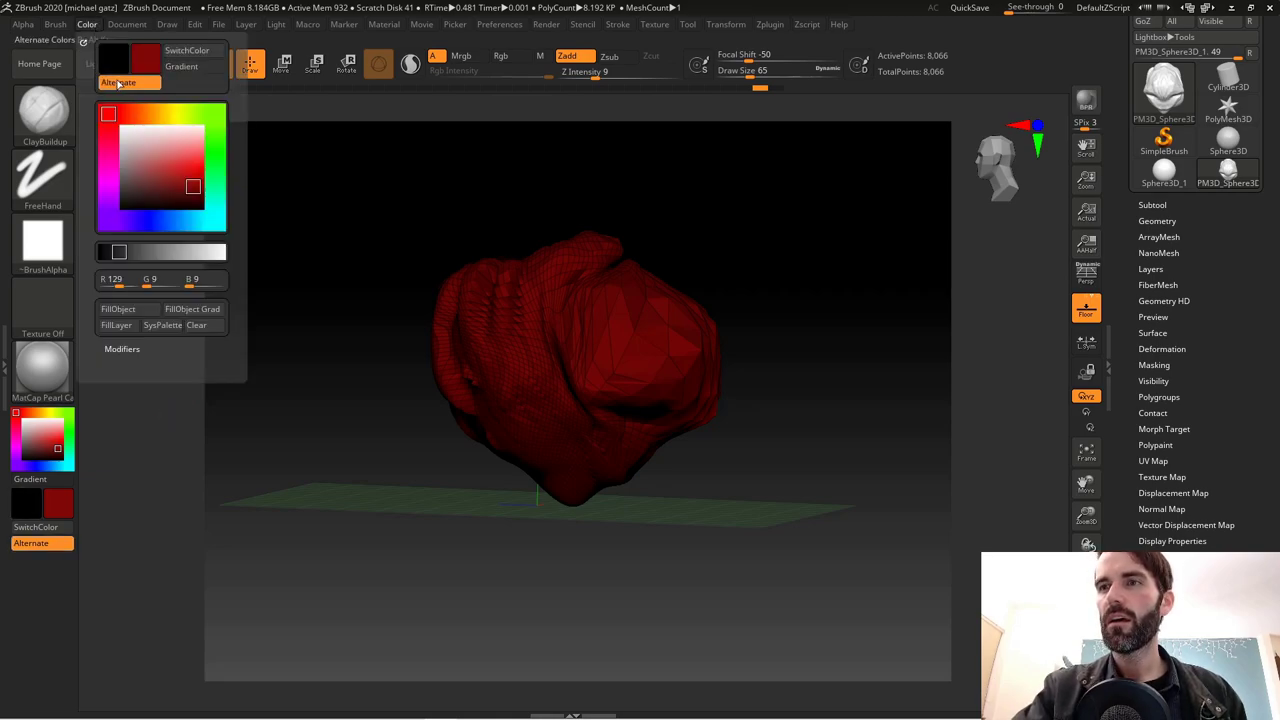
click(125, 130)
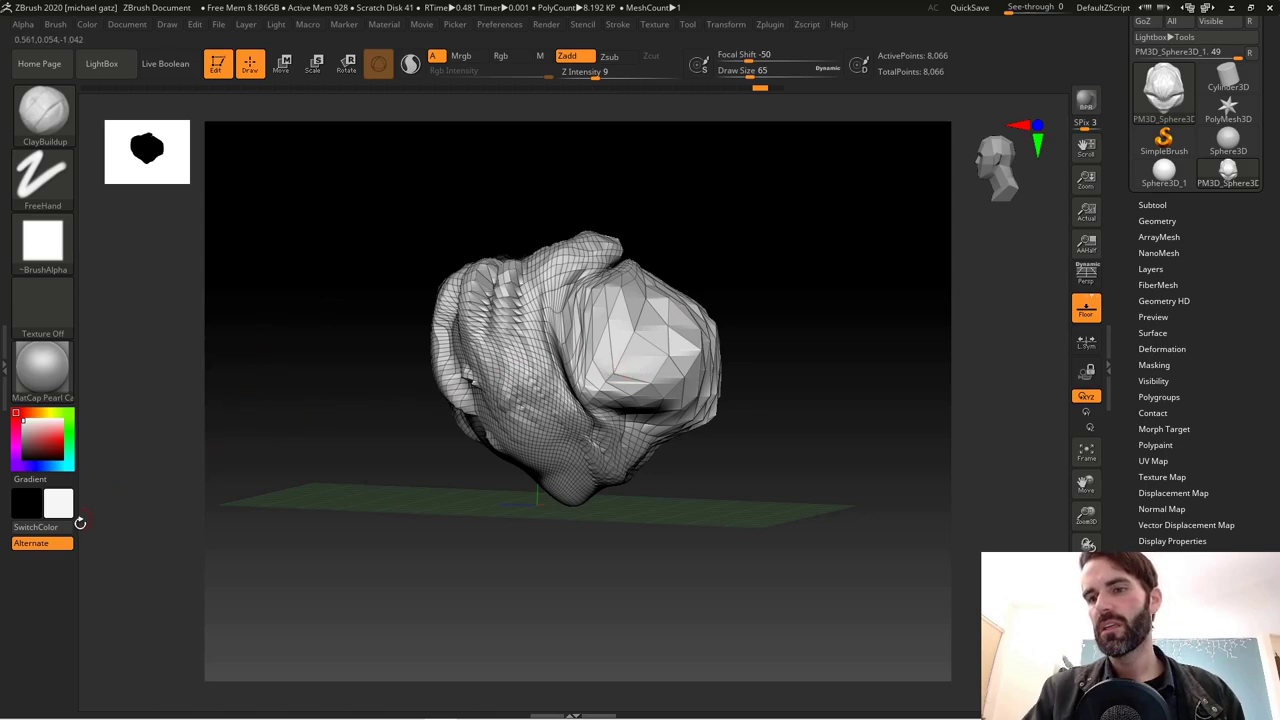
click(40, 527)
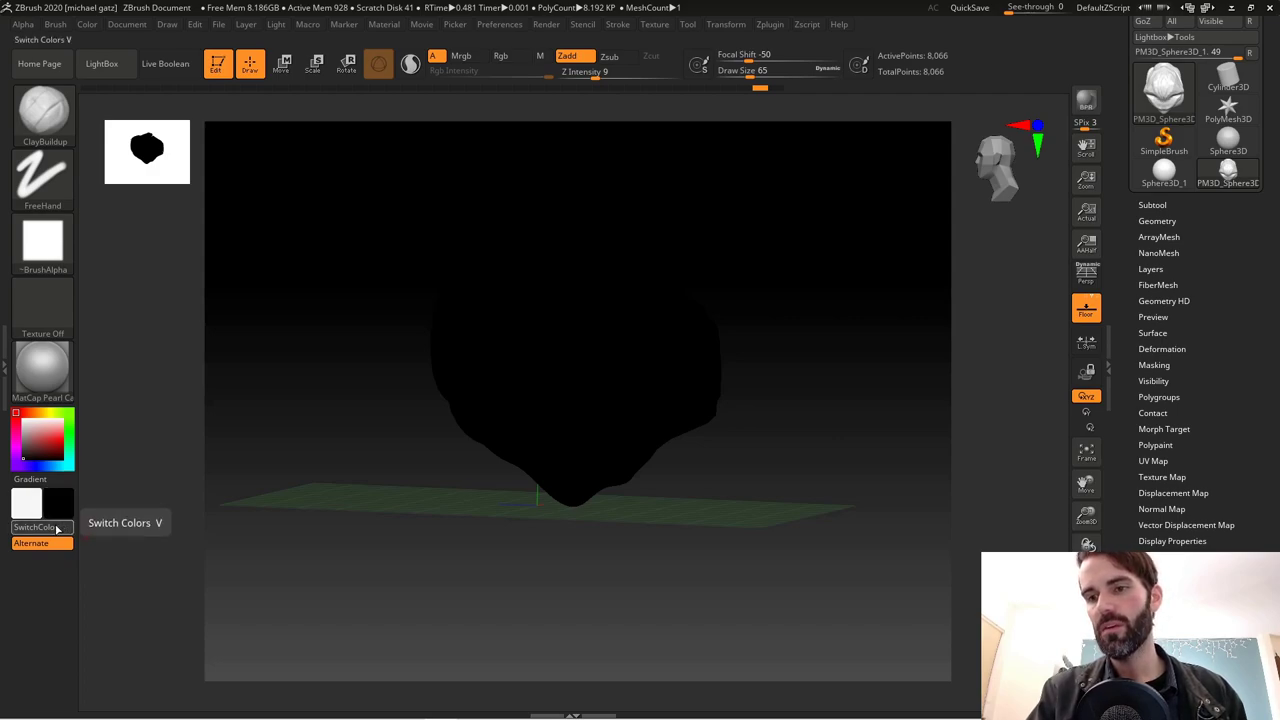
click(57, 528)
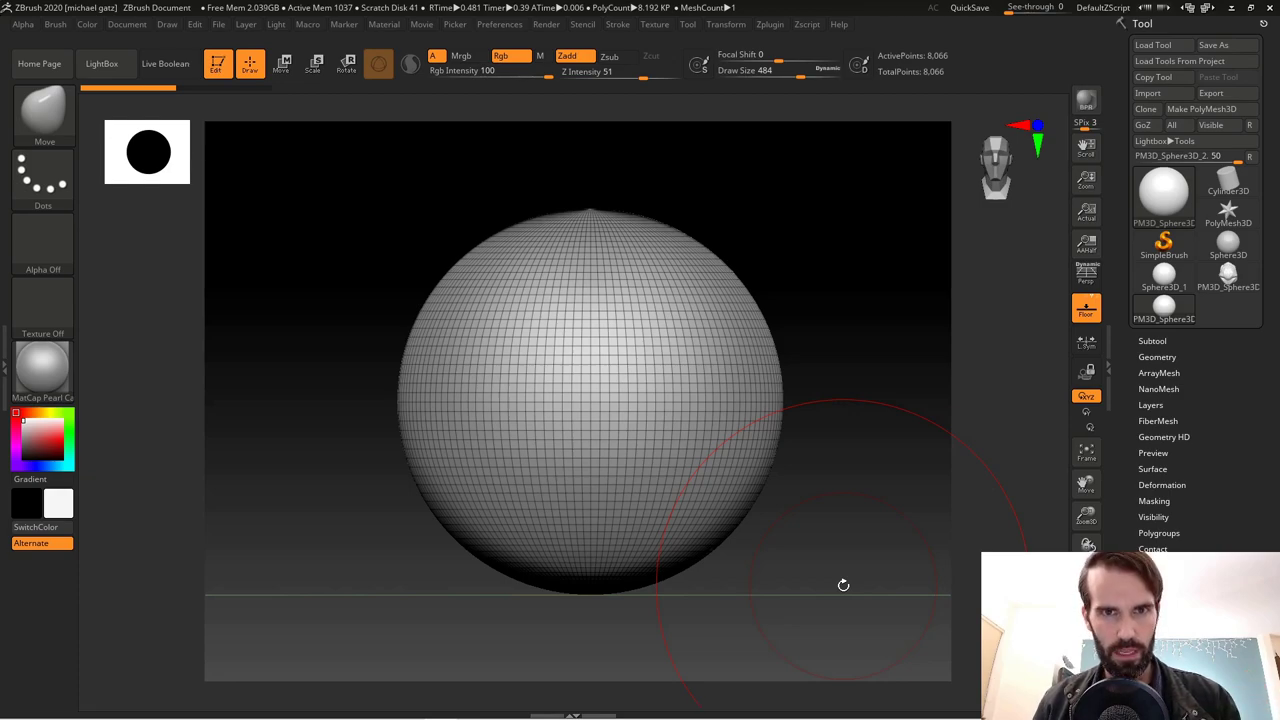
Leave editing of the old sculpt, switch to 2.5D and clear the canvas
drag(897, 333, 869, 291)
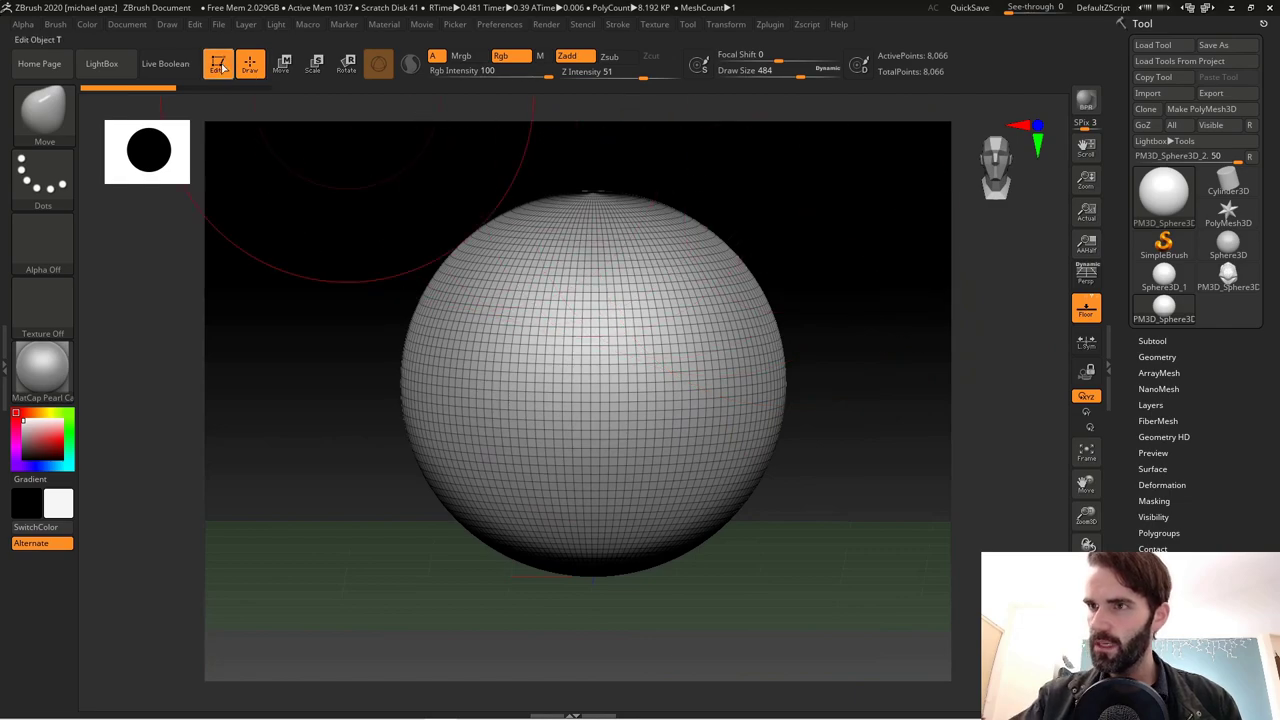
click(220, 66)
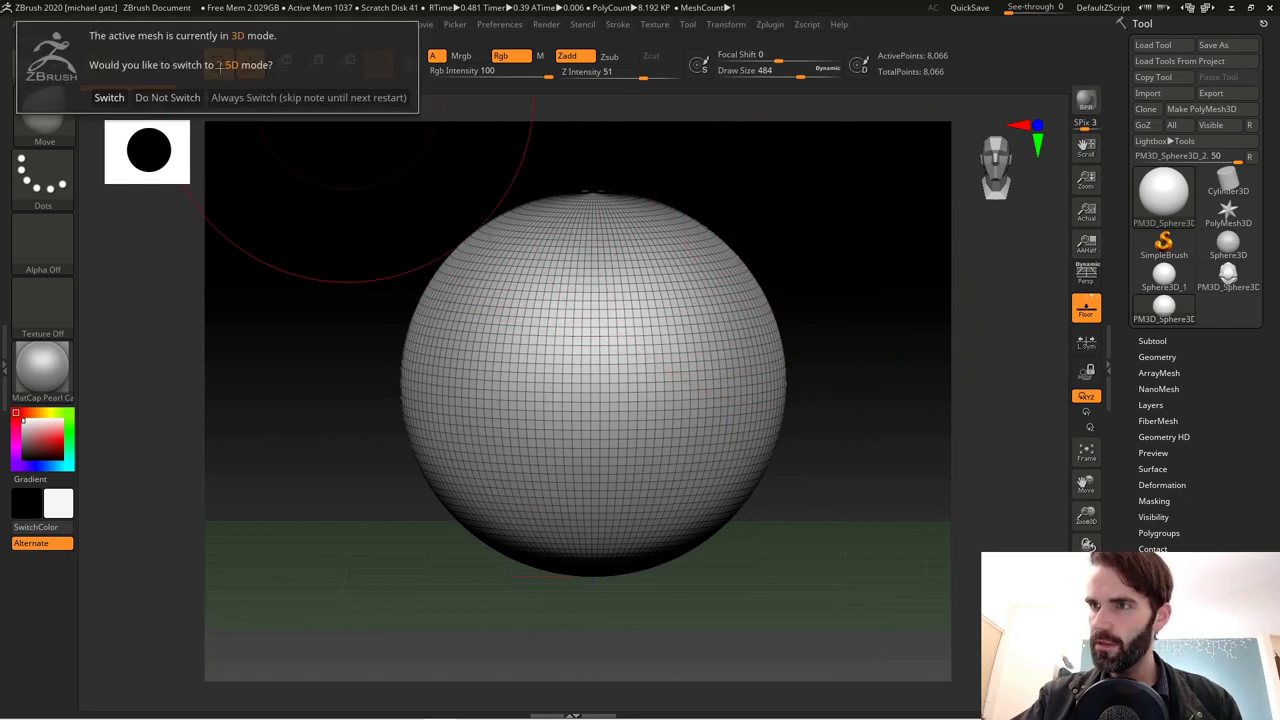
click(109, 98)
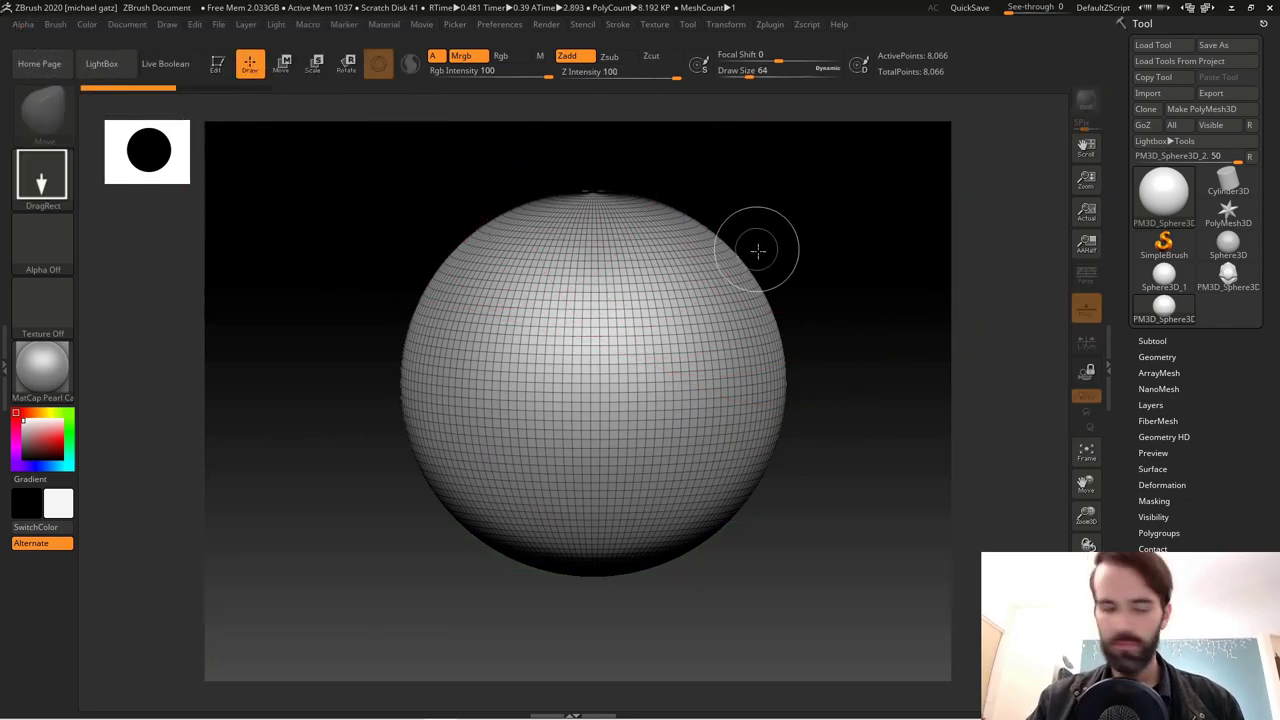
key(ctrl+n)
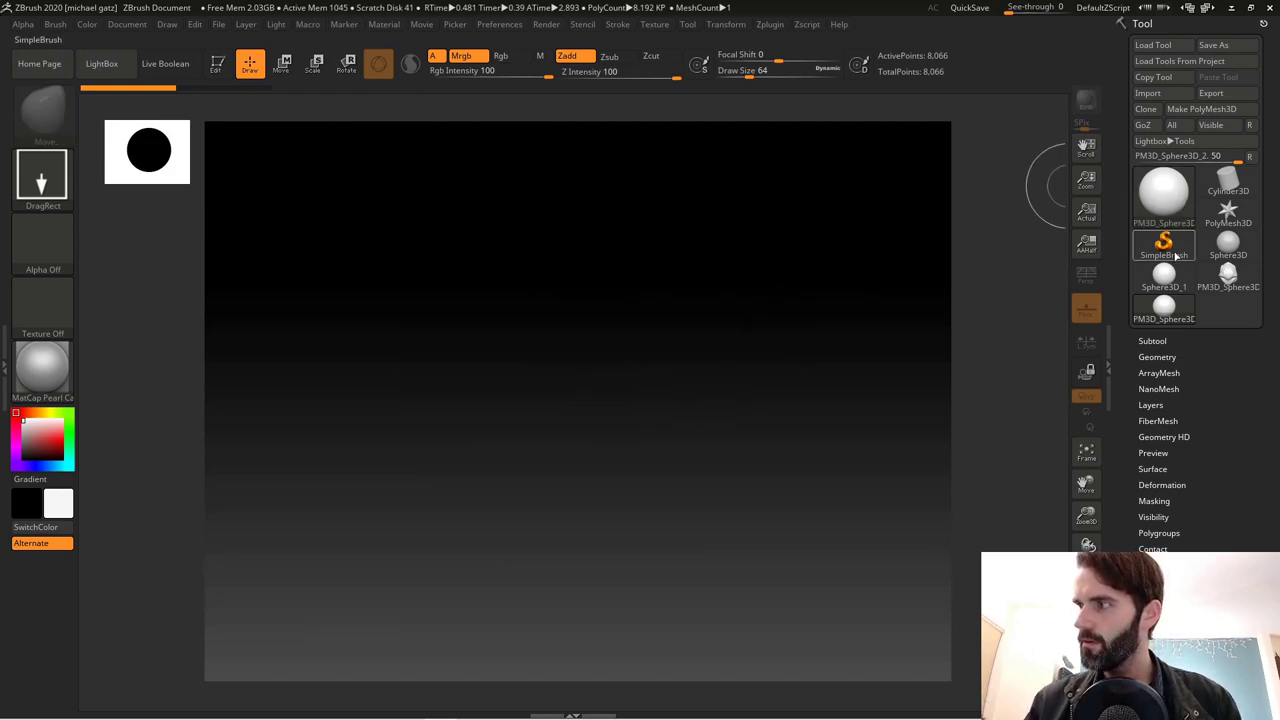
Draw a Sphere3D_1 sphere on the empty canvas and put it into Edit mode
click(1165, 247)
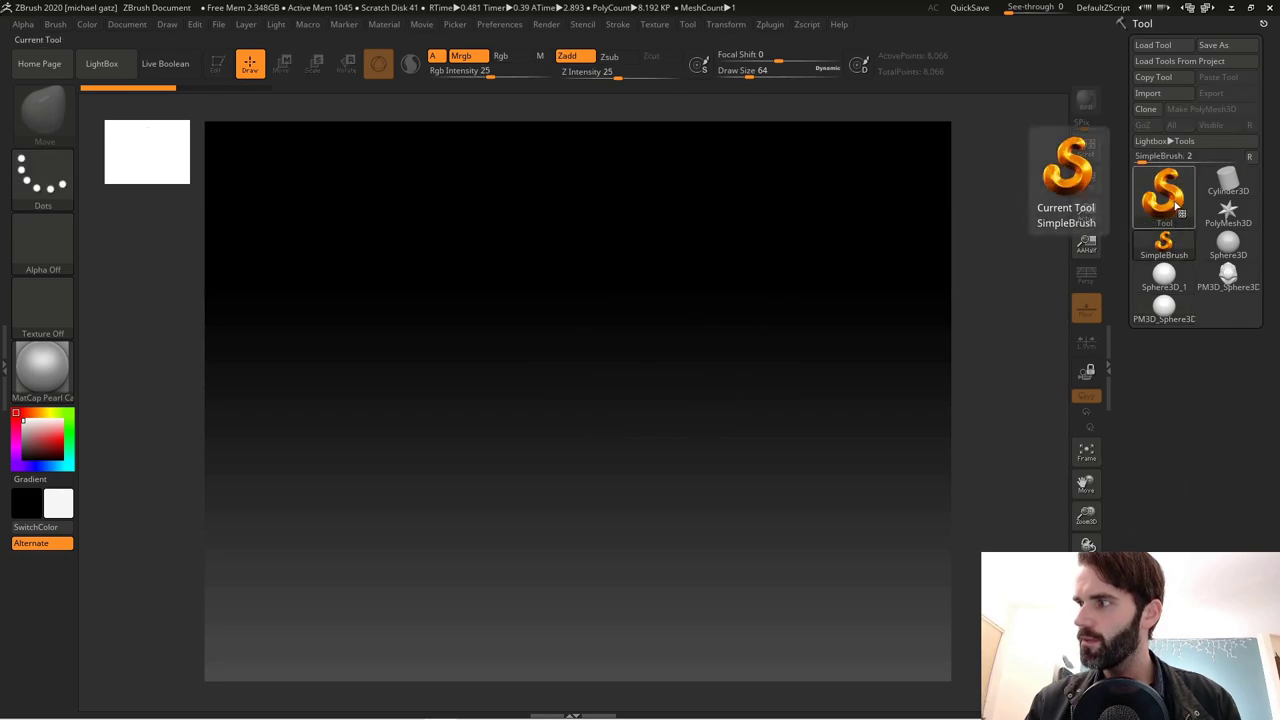
click(1163, 192)
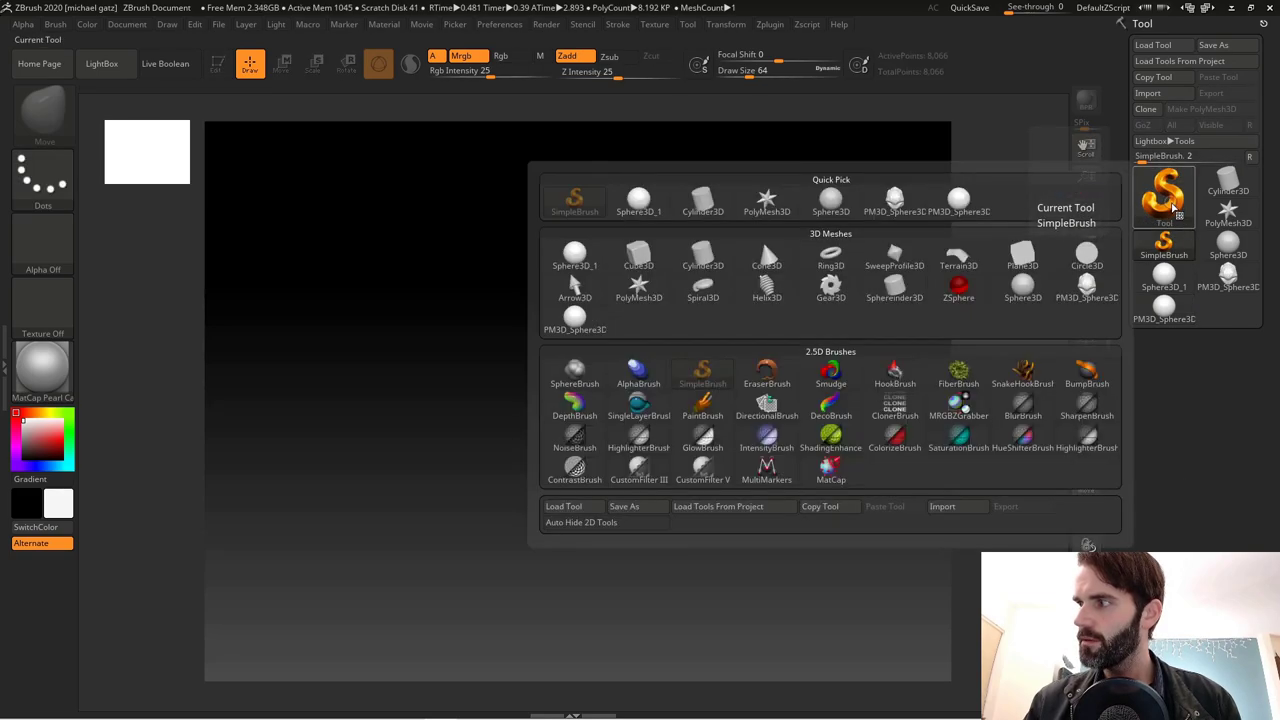
click(576, 254)
mouse_move(522, 333)
mouse_down()
mouse_move(602, 462)
mouse_move(560, 560)
mouse_move(523, 606)
mouse_up()
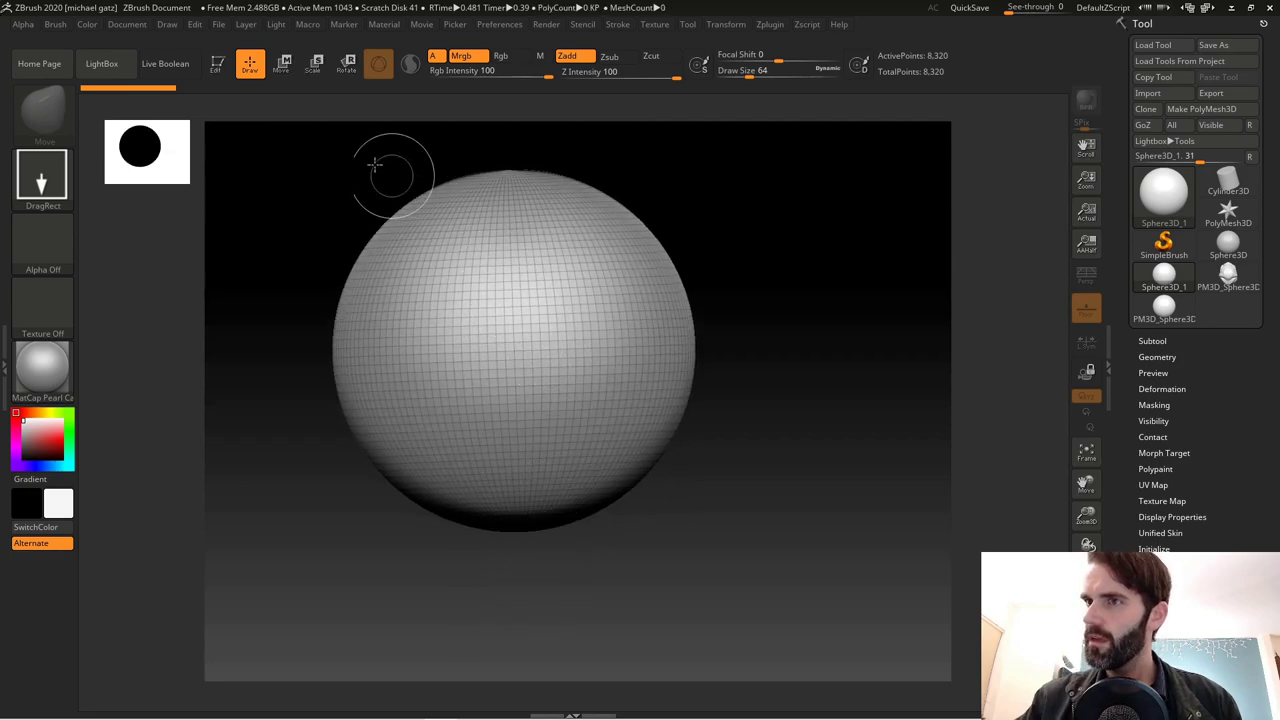
click(219, 64)
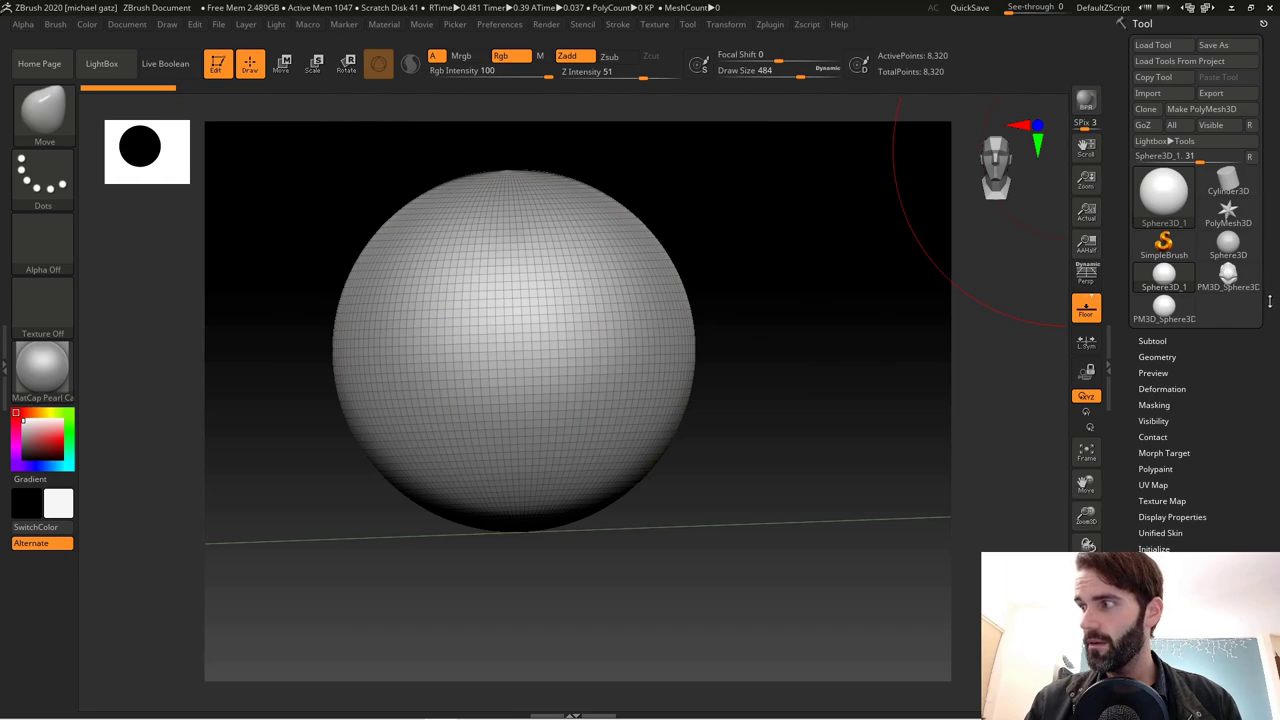
Convert the sphere to a PolyMesh3D and select the ClayBuildup brush
click(1226, 116)
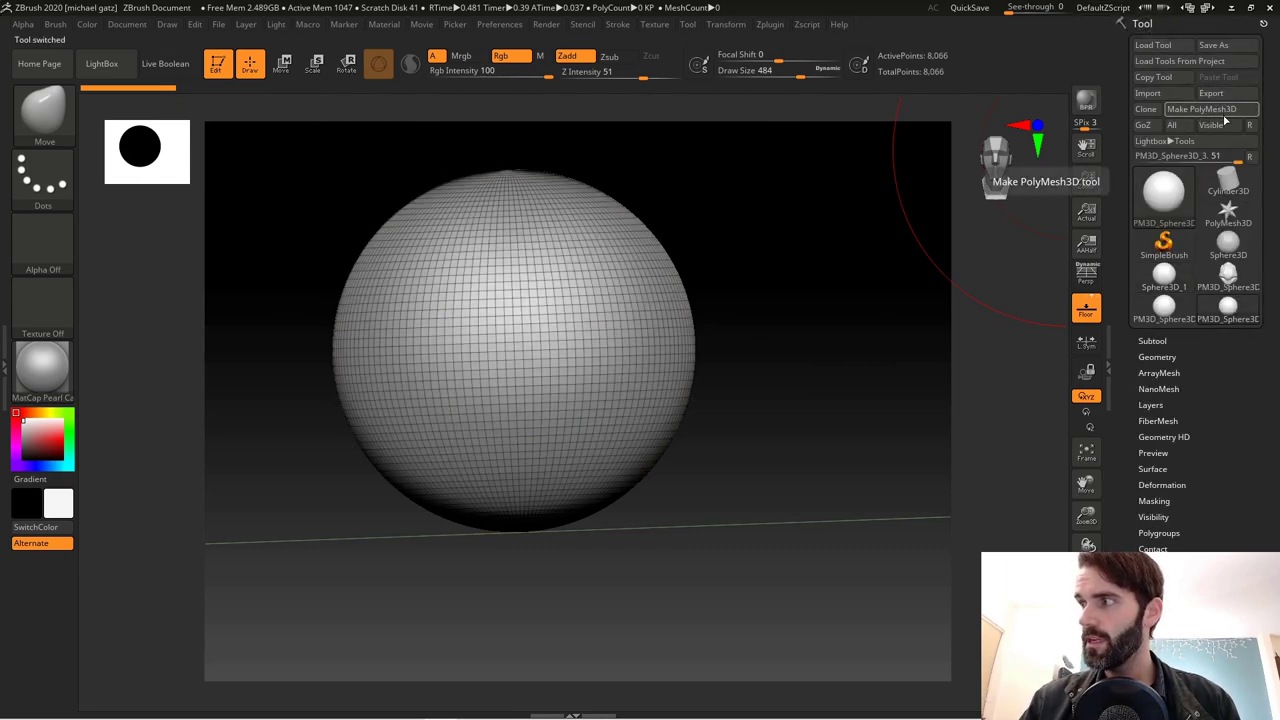
click(66, 142)
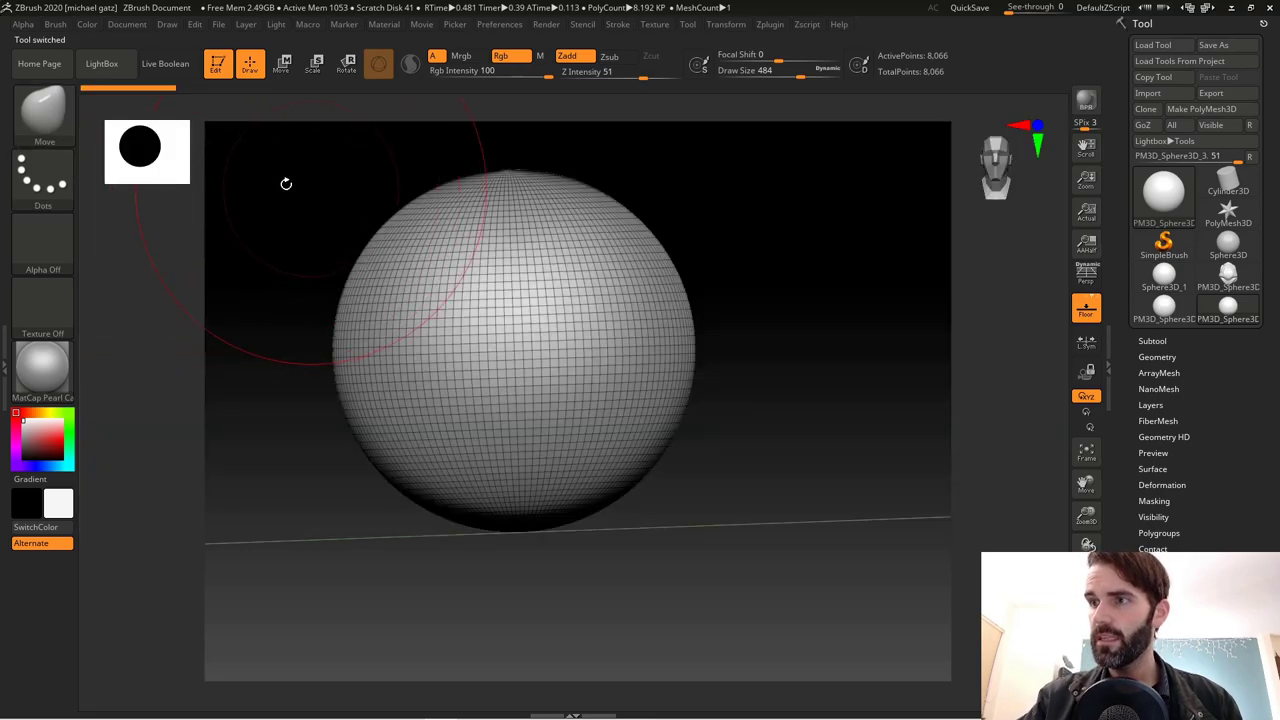
click(45, 112)
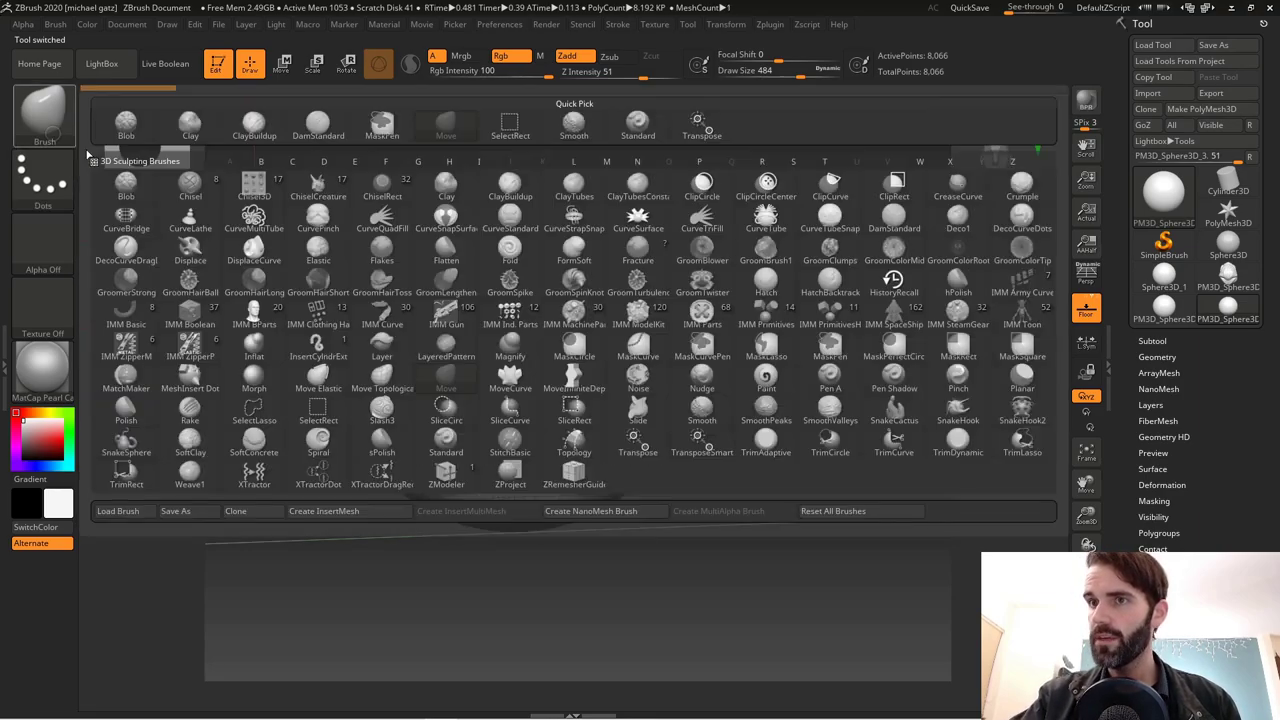
click(510, 186)
Shrink the brush, try clay strokes for a heart outline, then undo them
key(s)
drag(560, 323, 528, 325)
drag(560, 248, 640, 262)
drag(575, 320, 642, 296)
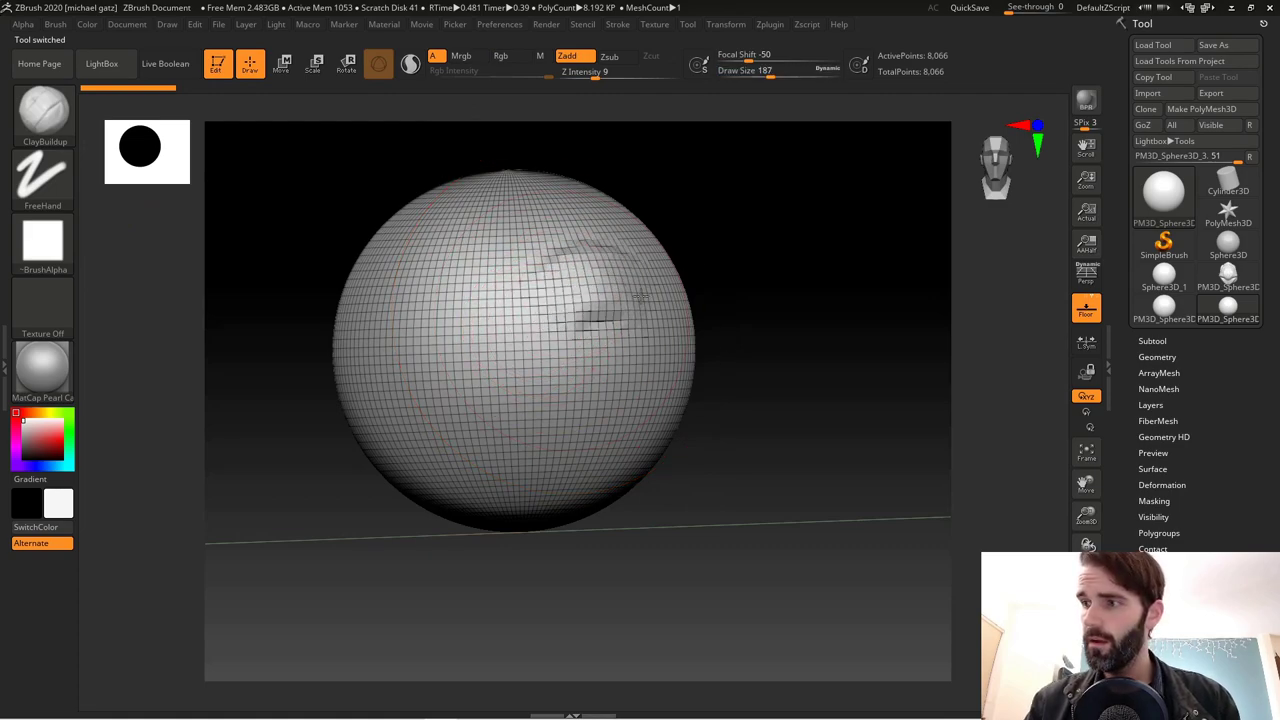
mouse_move(520, 255)
mouse_down()
mouse_move(520, 525)
mouse_move(378, 385)
mouse_move(518, 528)
mouse_up()
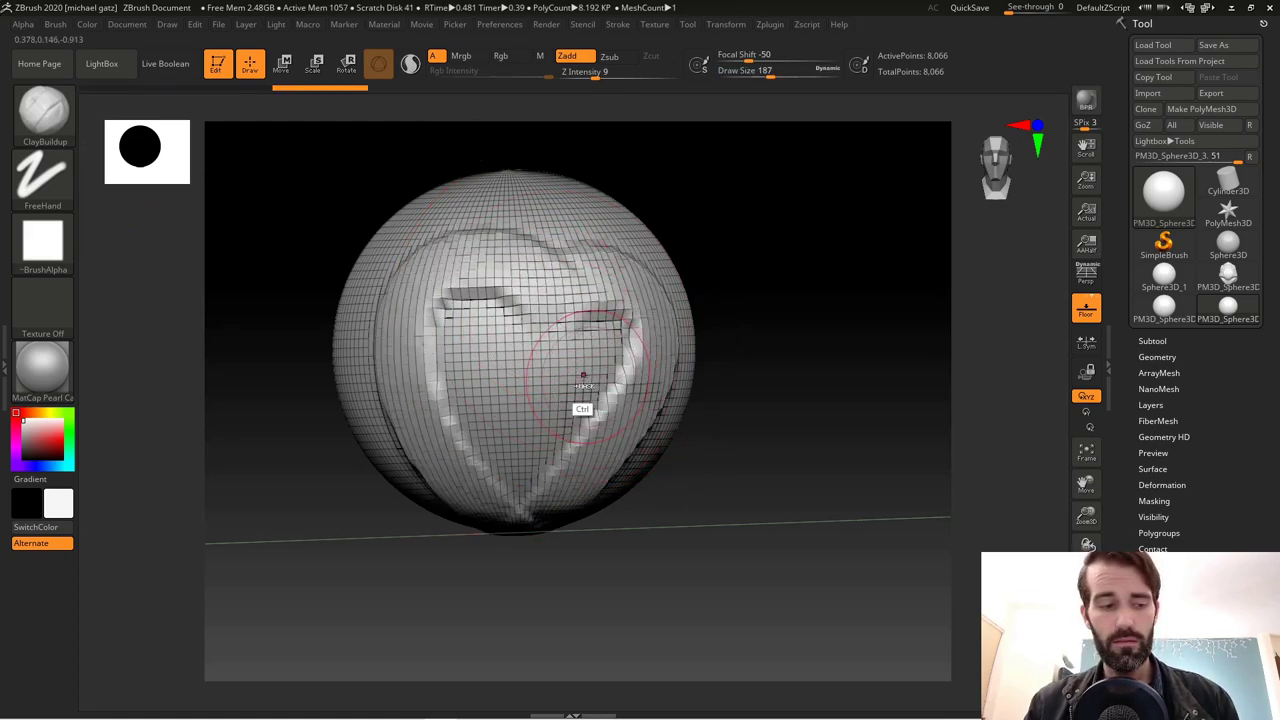
key(ctrl+z)
key(ctrl+z)
key(ctrl+z)
key(ctrl+z)
key(ctrl+z)
With X symmetry on and Draw Size about 116, fill the heart with built-up clay
key(x)
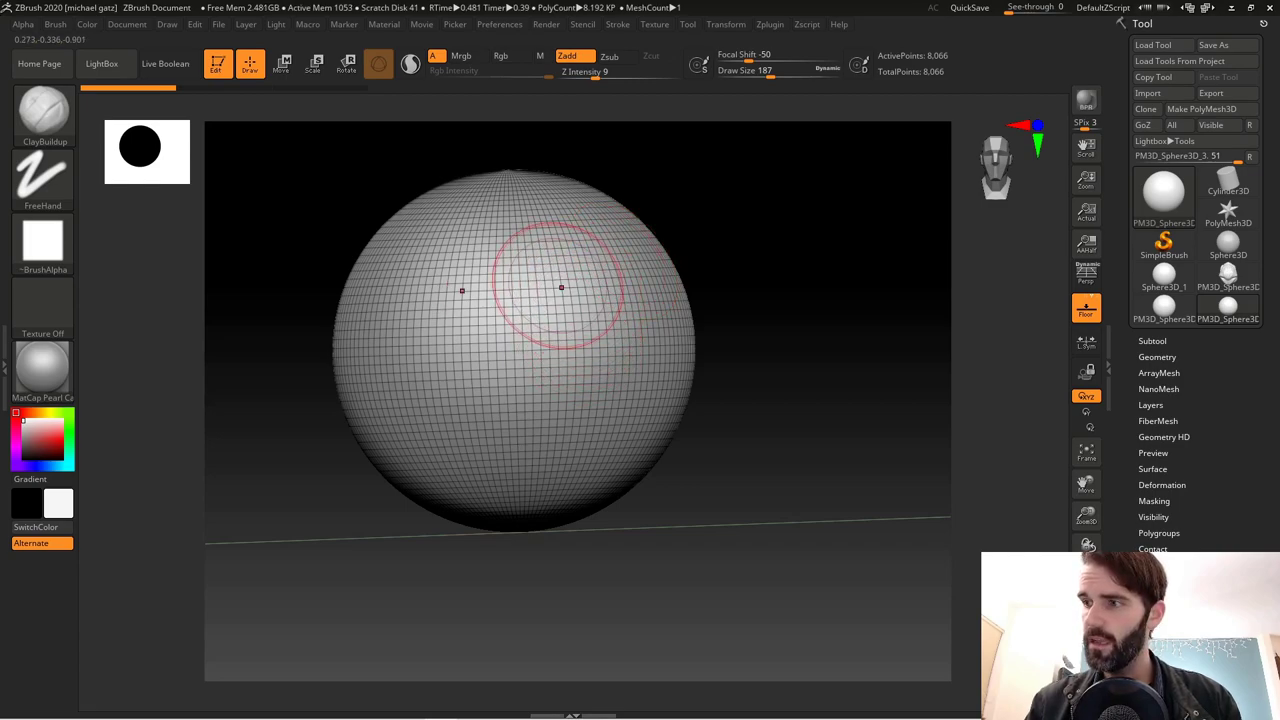
key(s)
drag(551, 282, 545, 485)
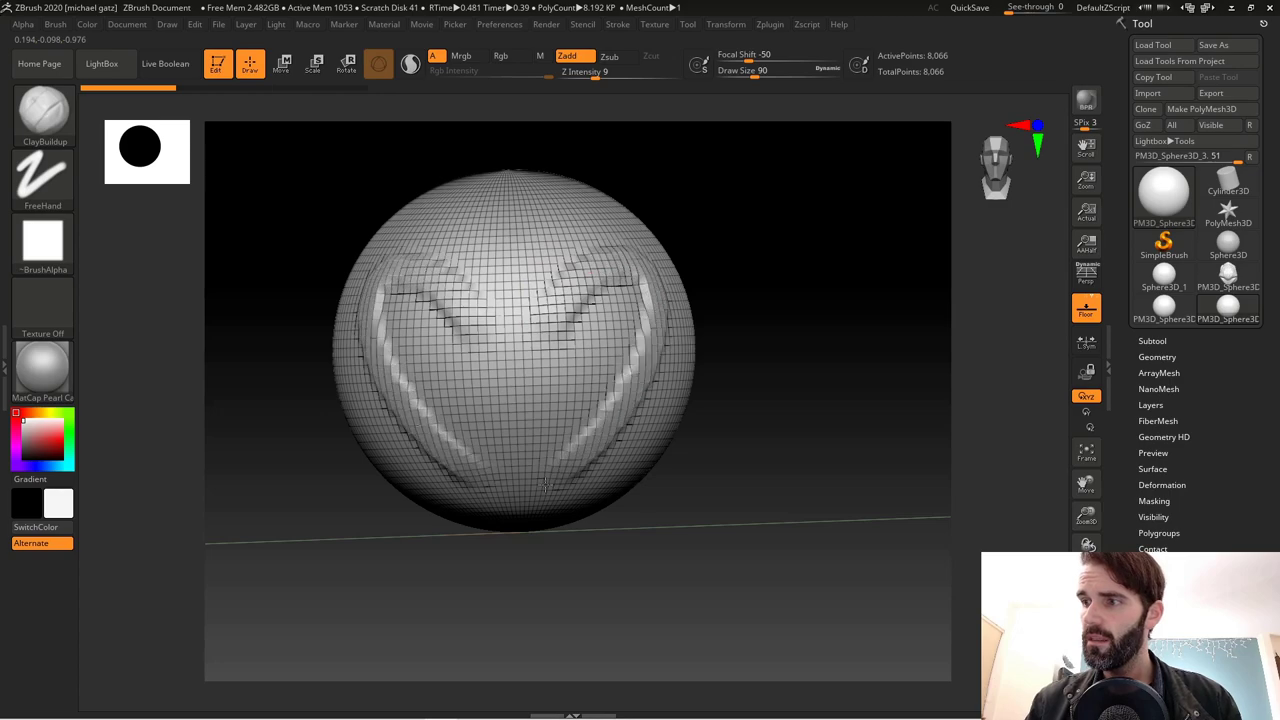
mouse_move(523, 337)
mouse_down()
mouse_move(529, 299)
mouse_move(577, 427)
mouse_move(525, 266)
mouse_move(569, 276)
mouse_move(509, 234)
mouse_move(581, 525)
mouse_move(629, 310)
mouse_move(623, 328)
mouse_move(664, 356)
mouse_up()
drag(748, 370, 777, 334)
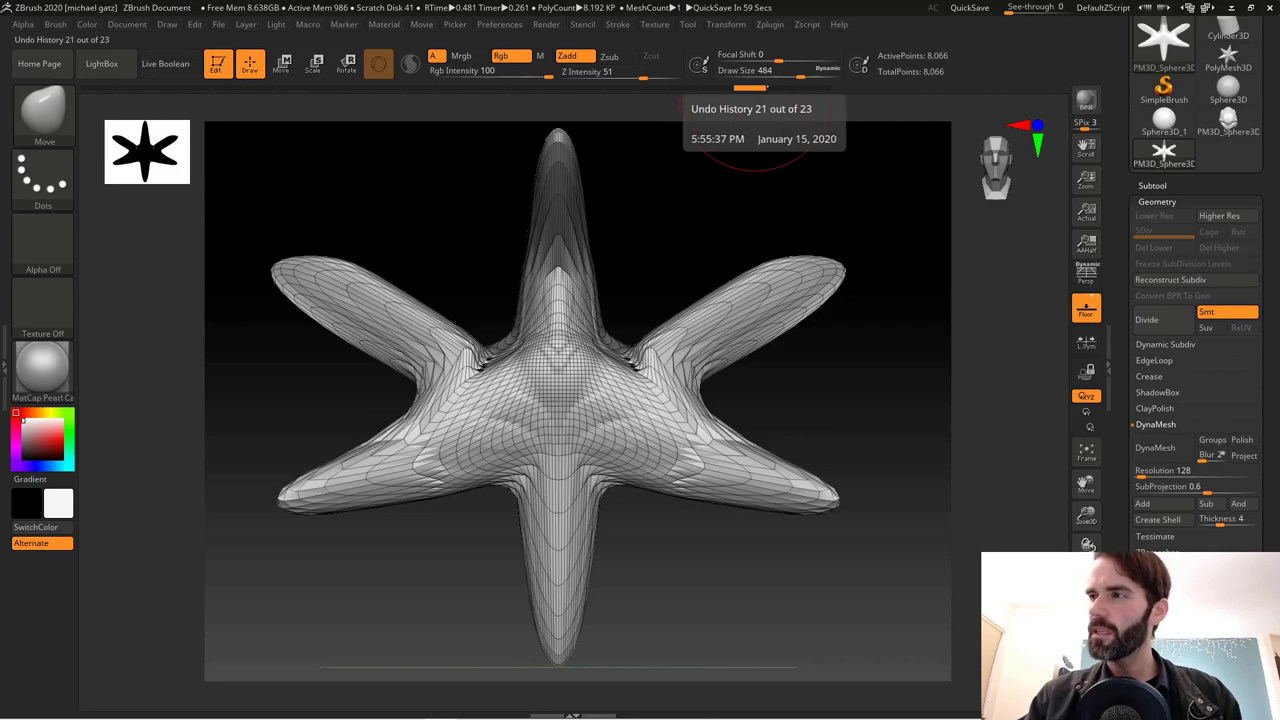
Scrub the Undo History back to the sphere, then forward to the shorter, thicker-armed star stage
click(716, 88)
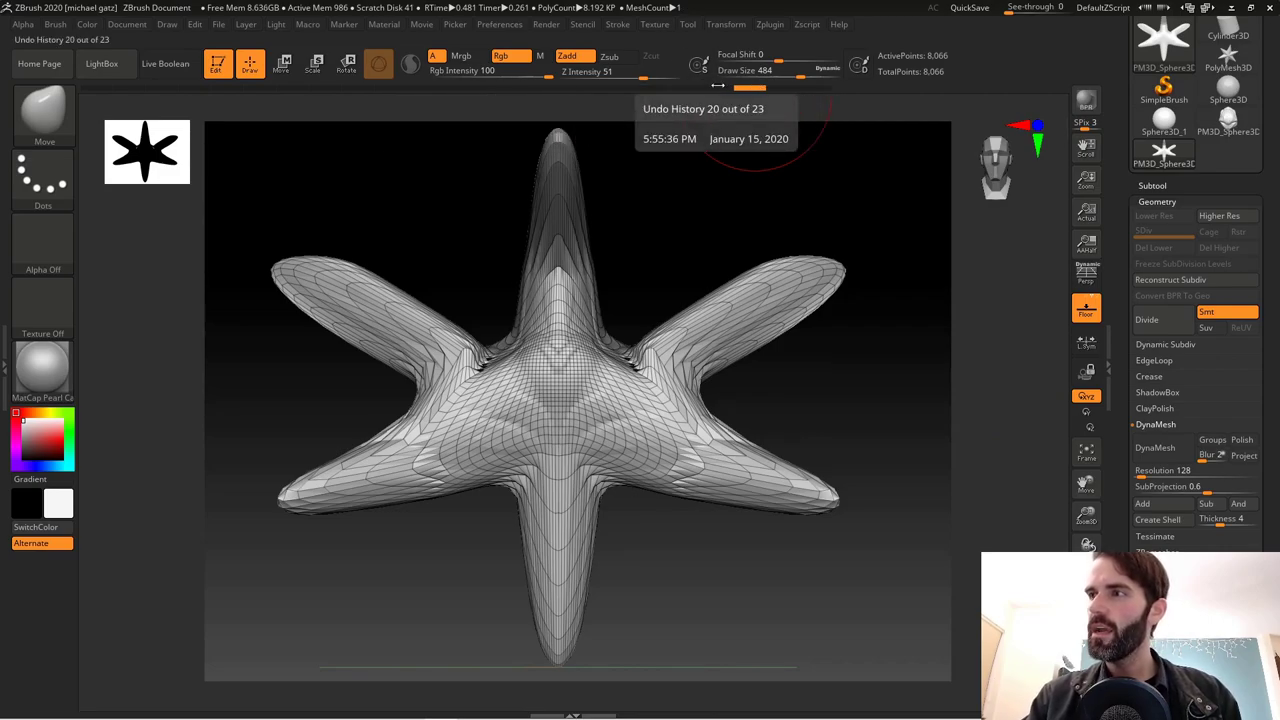
drag(720, 90, 516, 95)
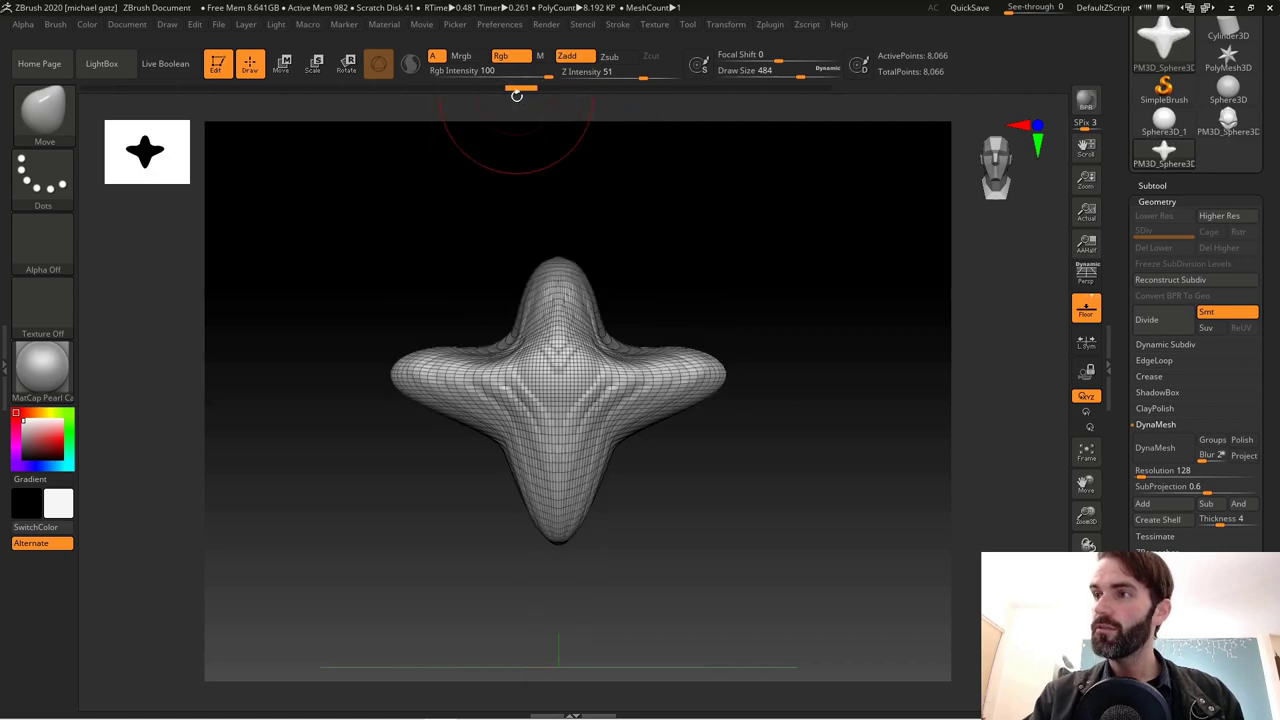
key(ctrl+z)
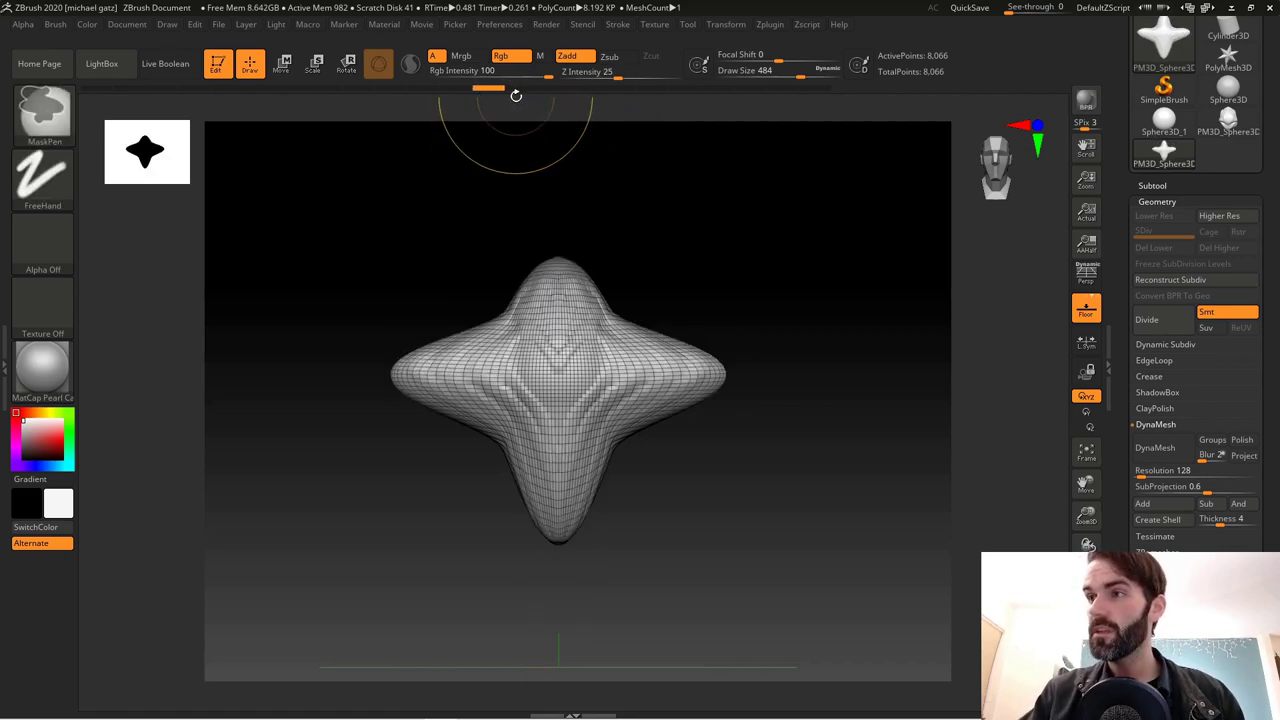
key(ctrl+z)
key(ctrl+z)
key(ctrl+z)
key(ctrl+z)
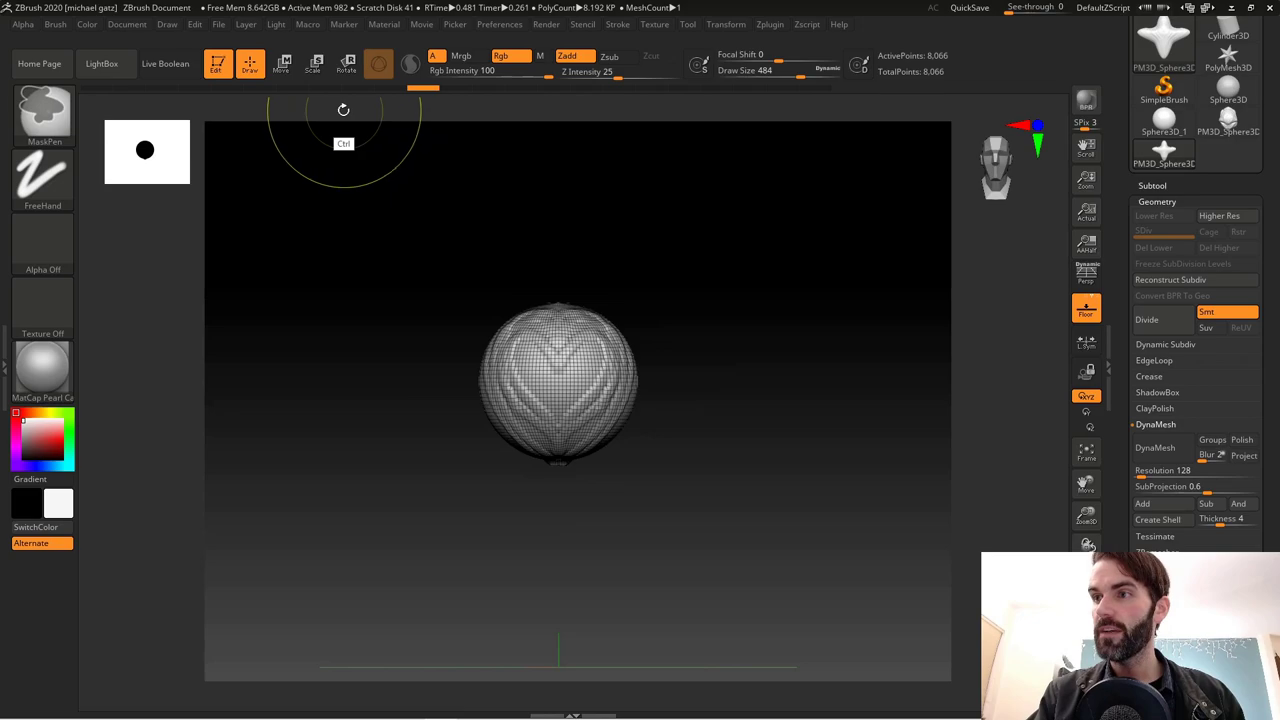
click(815, 88)
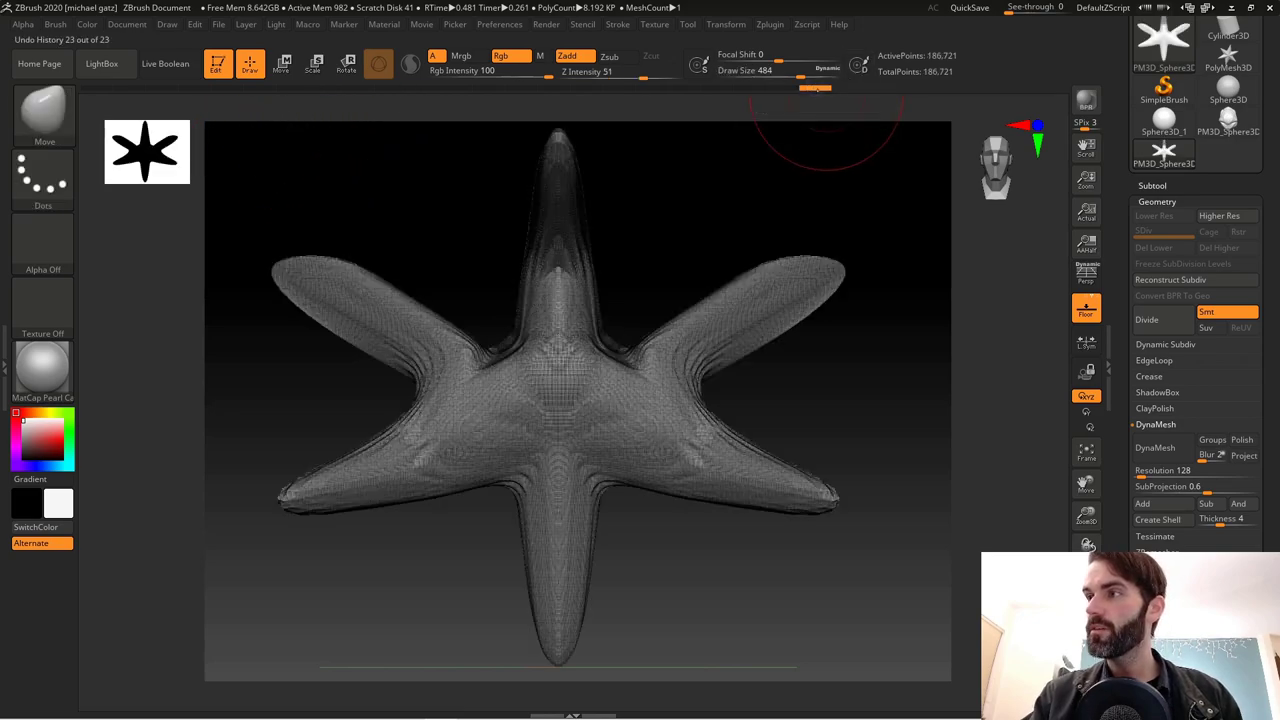
mouse_move(815, 88)
mouse_down()
mouse_move(716, 88)
mouse_move(782, 88)
mouse_up()
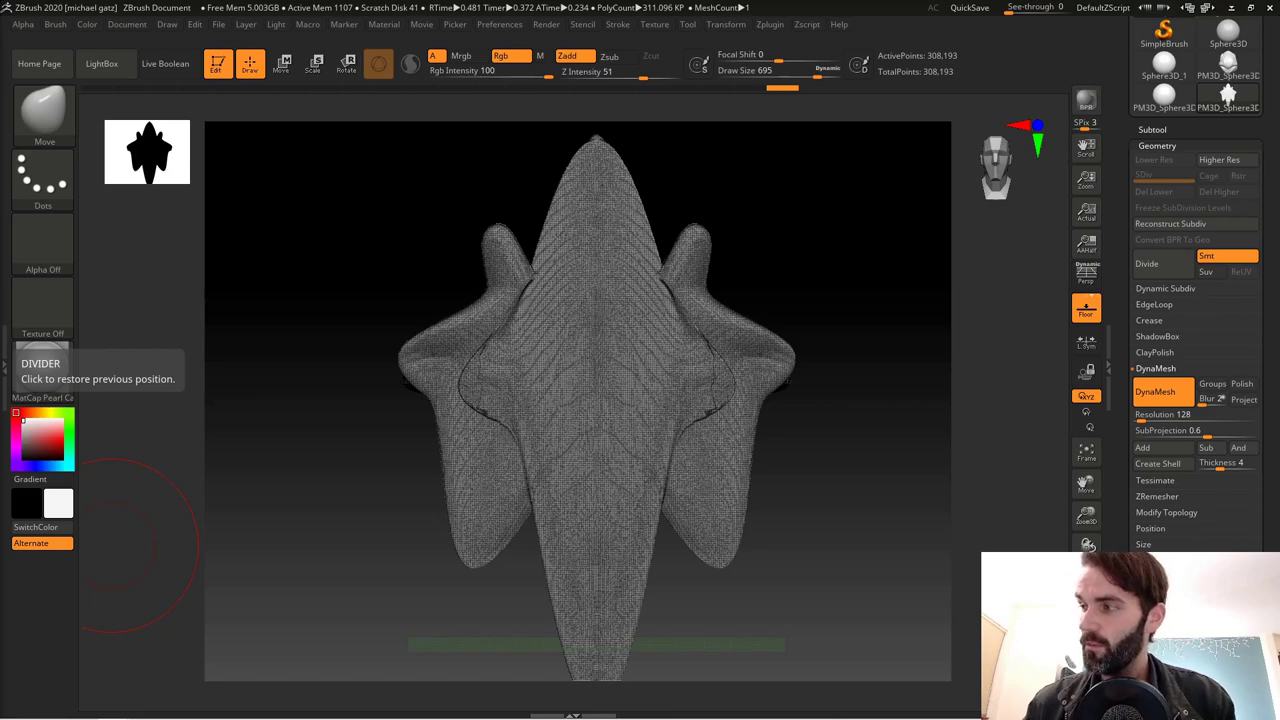
Bulge the central body outward with the Move brush and re-DynaMesh to 358,209 points
drag(680, 386, 903, 343)
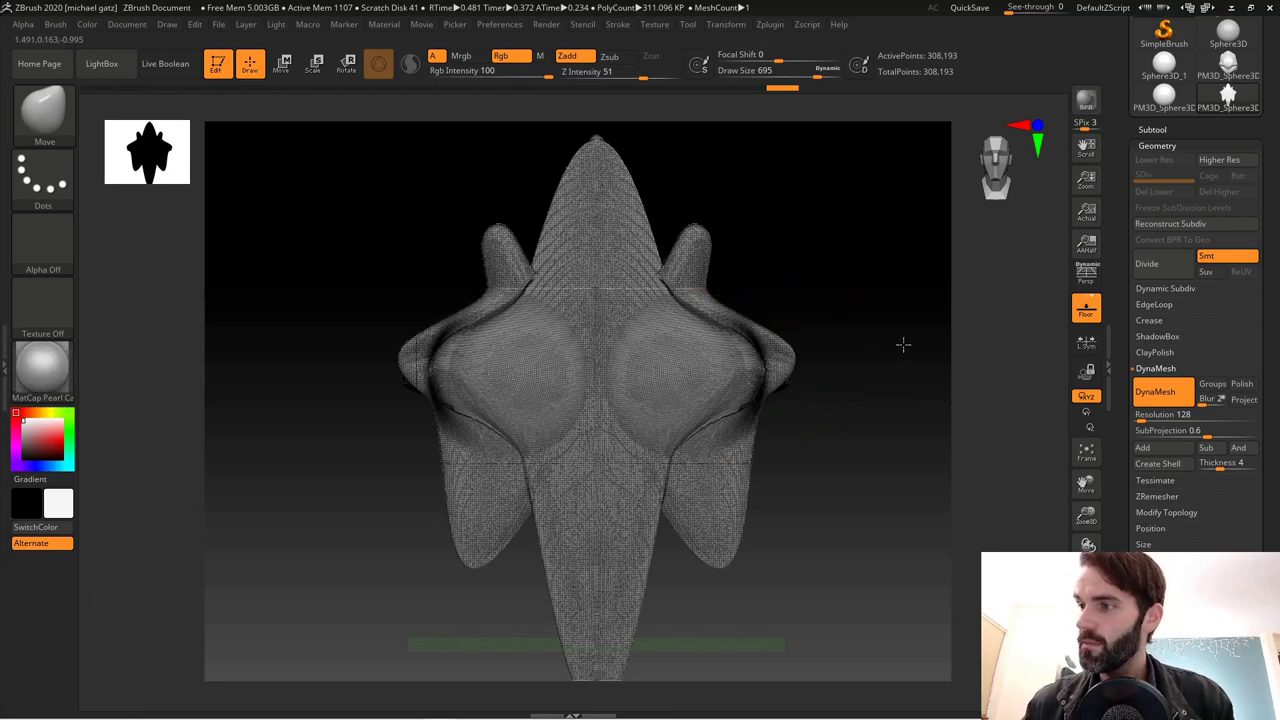
mouse_move(596, 450)
mouse_down()
mouse_move(596, 358)
mouse_move(500, 350)
mouse_move(543, 357)
mouse_up()
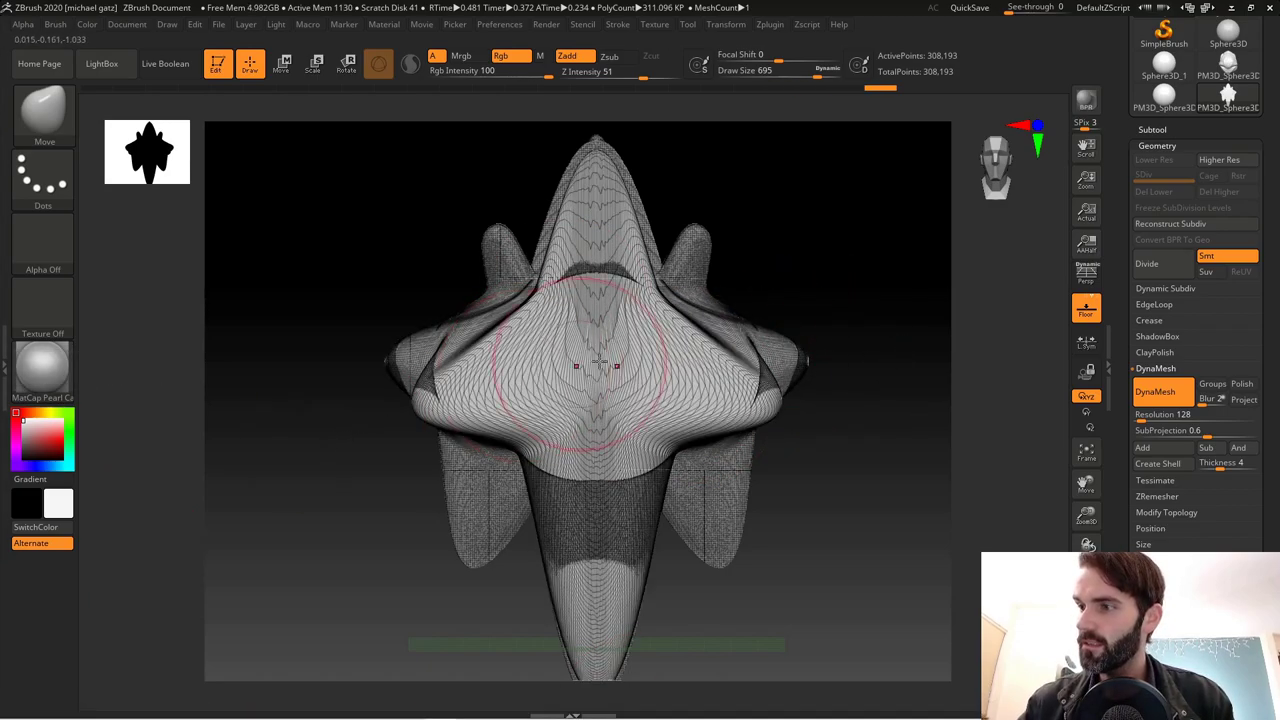
key(ctrl)
ctrl+drag(879, 270, 818, 376)
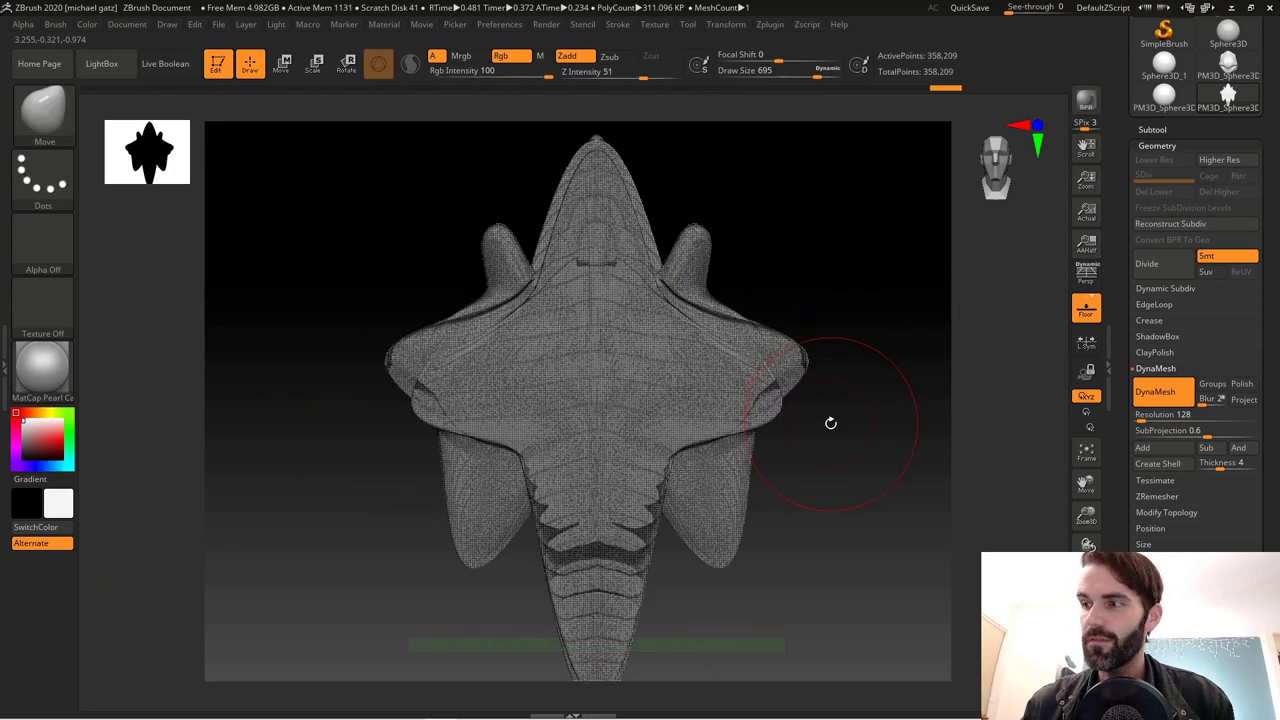